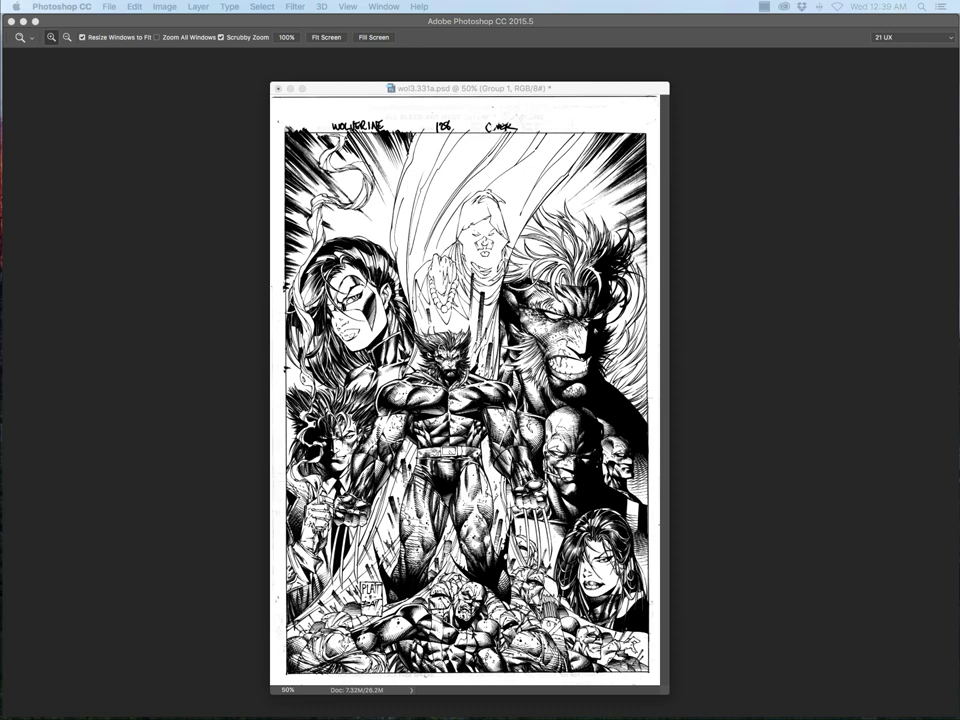
Step: Show the hidden panels and display the cover art full-screen with the menu bar, zoomed so the whole page is in view
key("Tab")
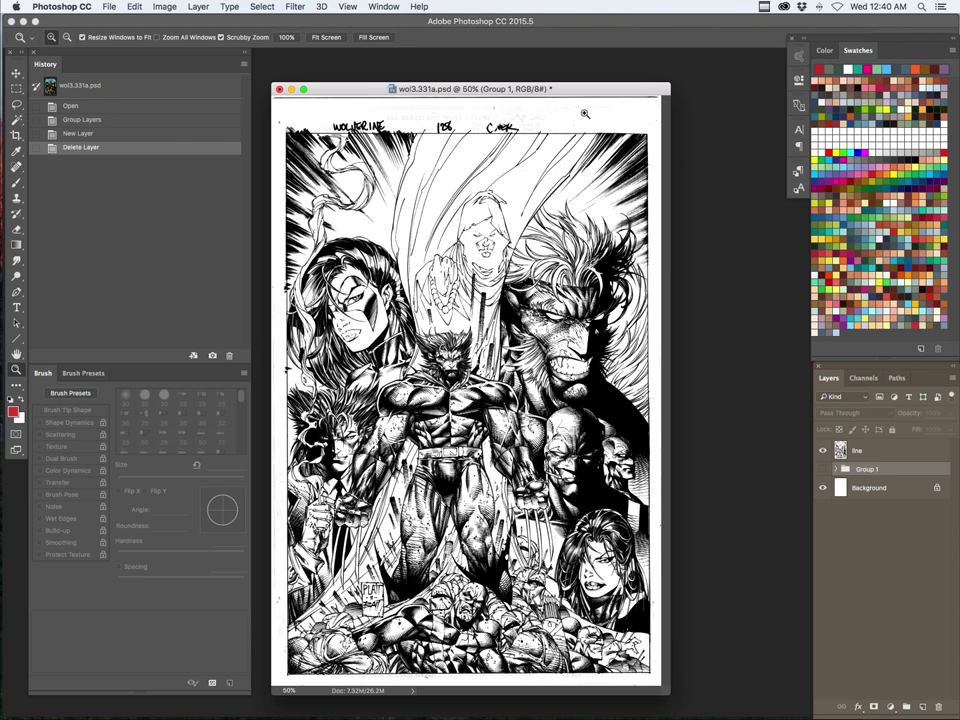
mouse_move(416, 141)
left_mouse_down()
mouse_move(456, 141)
mouse_move(434, 141)
left_mouse_up()
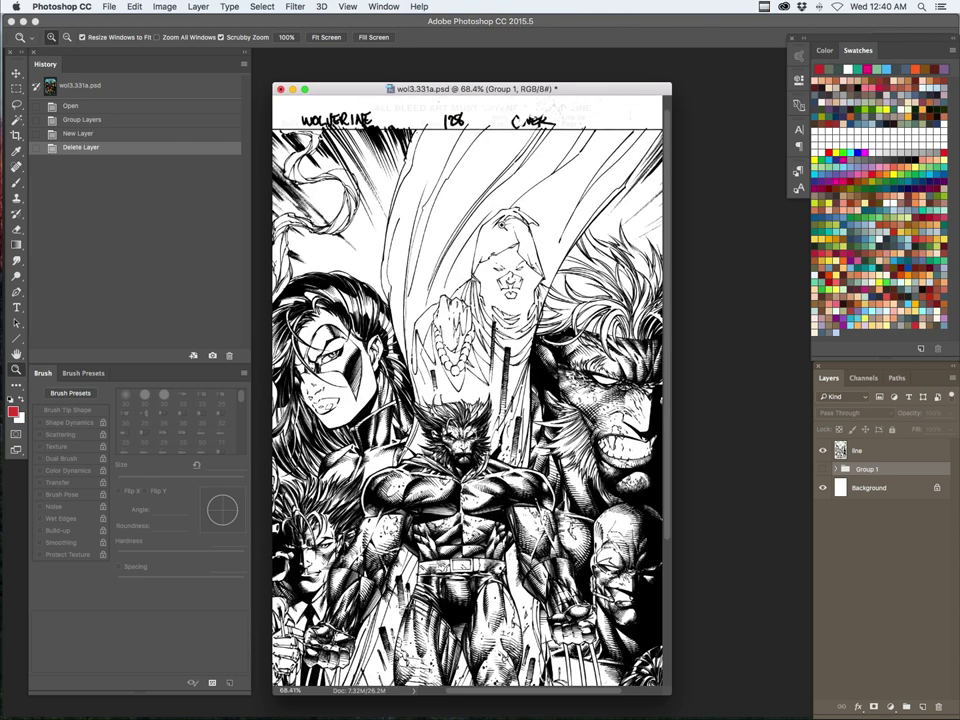
left_click(550, 116)
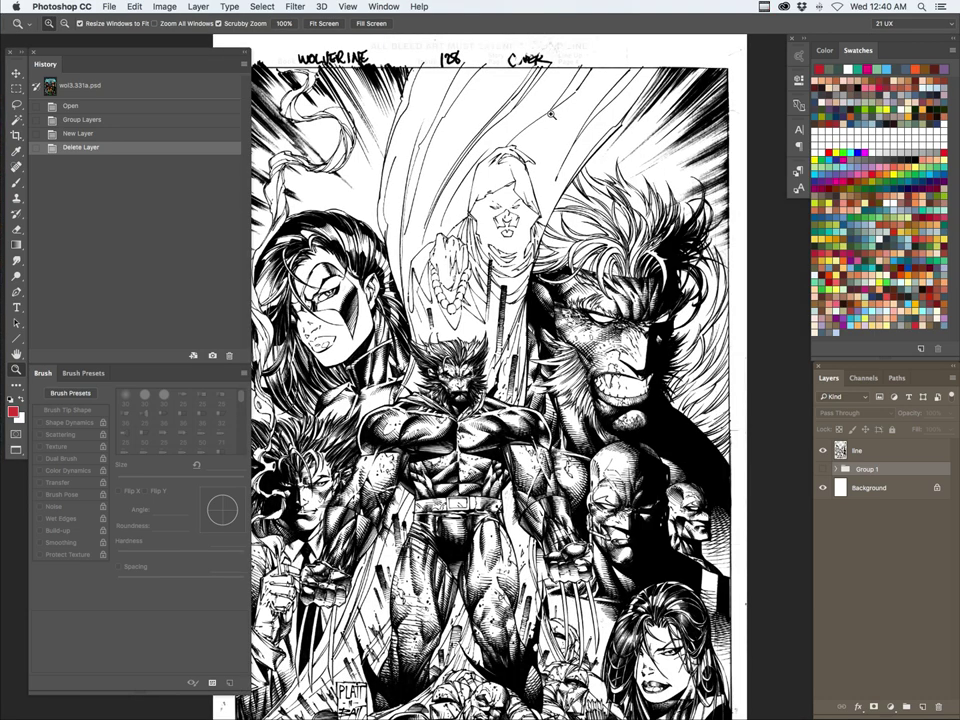
left_click_drag(572, 496, 554, 500)
scroll(518, 445, "down", 3)
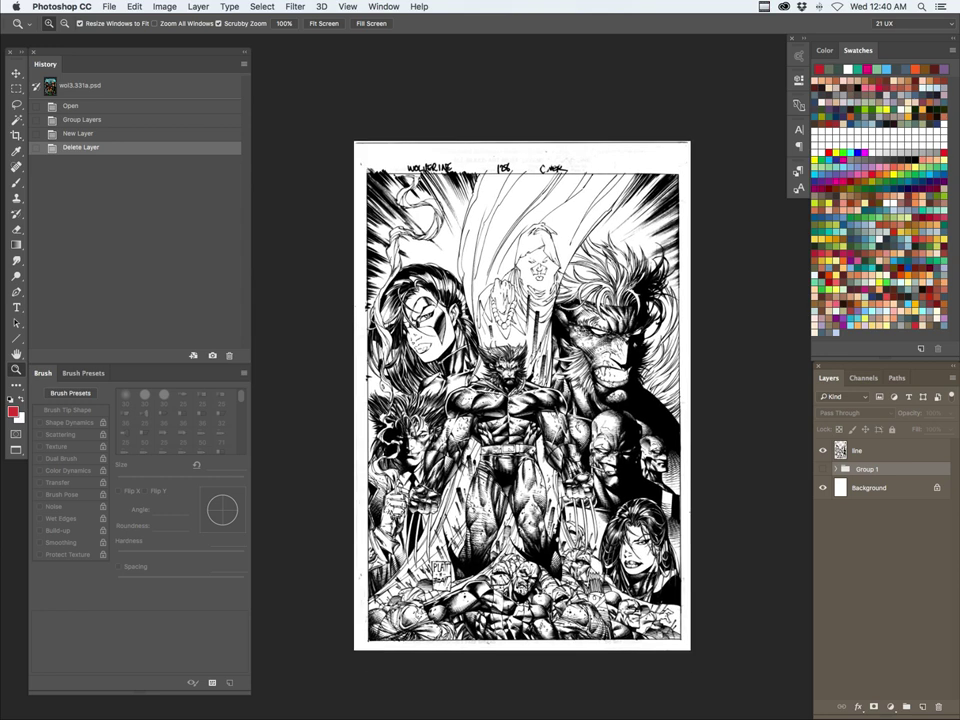
scroll(518, 400, "down", 3)
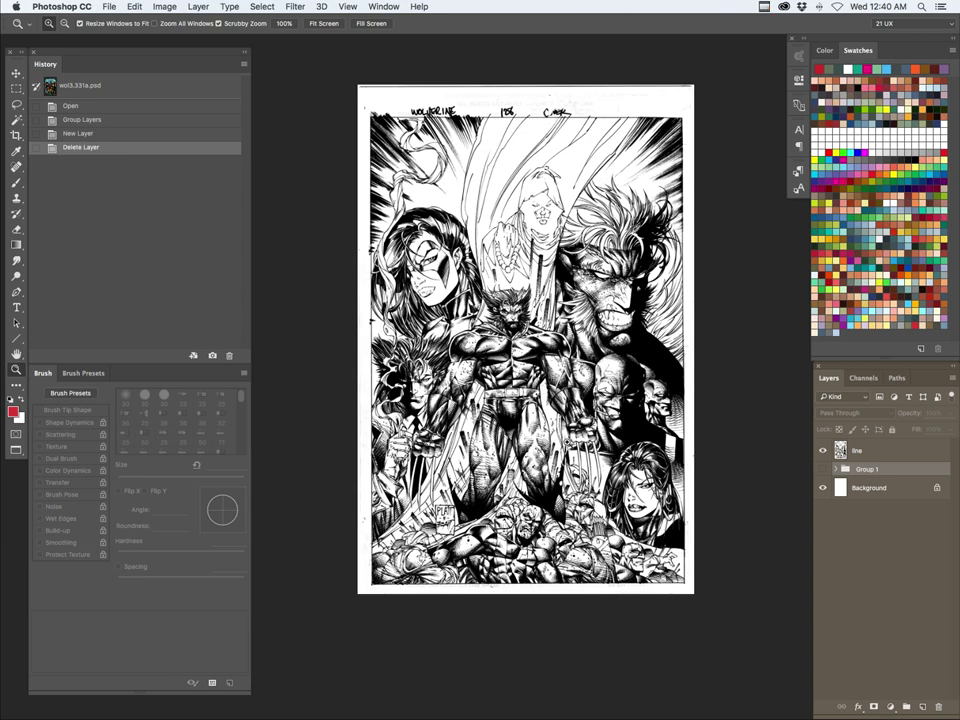
left_click_drag(600, 458, 625, 528)
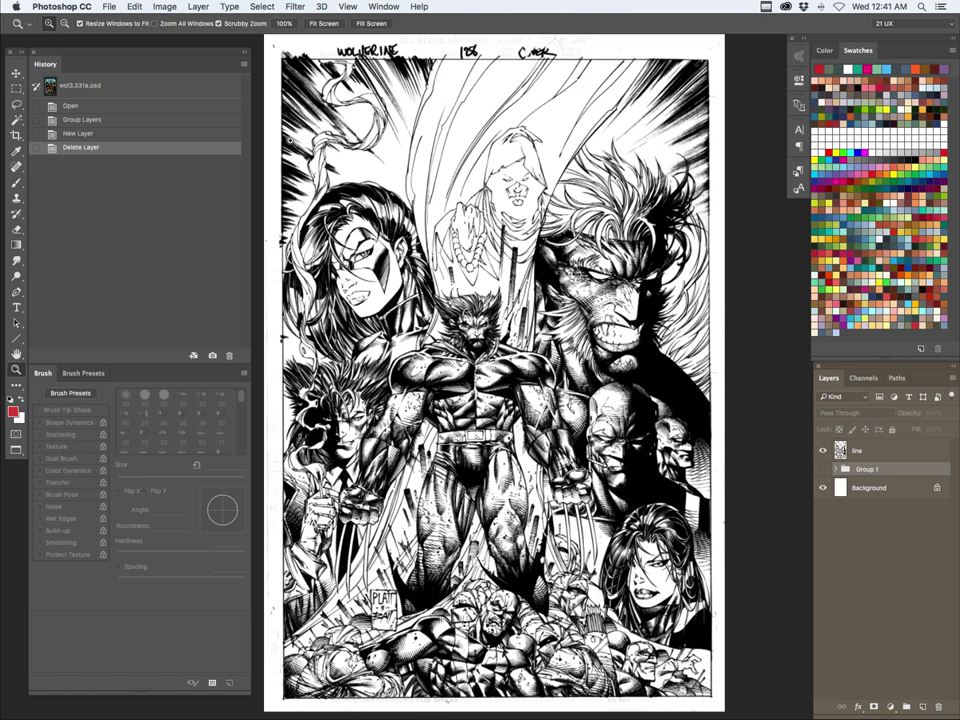
Step: Add a new empty layer directly above the line layer for painting with the Brush tool
key("b")
left_click(884, 454)
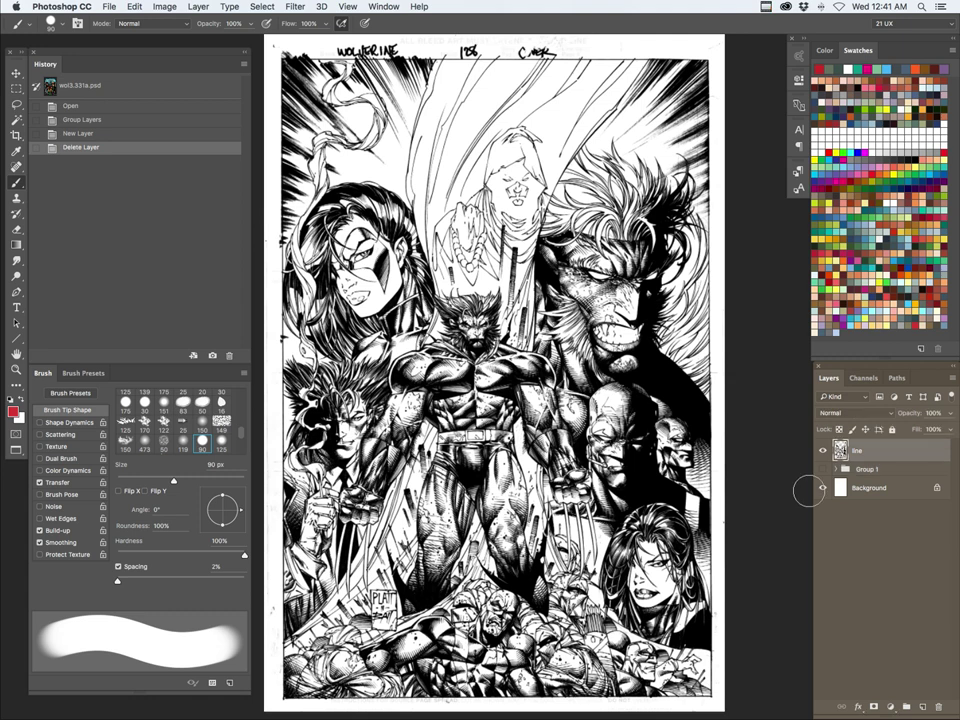
key("shift+super+n")
key("Return")
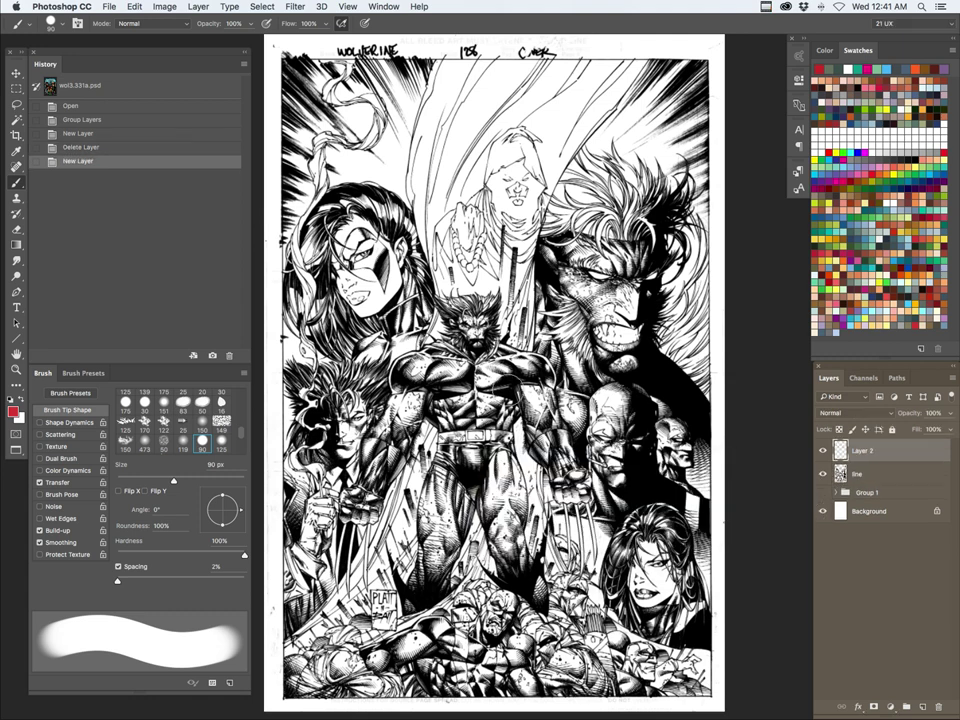
Step: With a smaller red brush, mark arcs over both dark upper corners and a long arrow down the right-hand figures to the bottom
key("[")
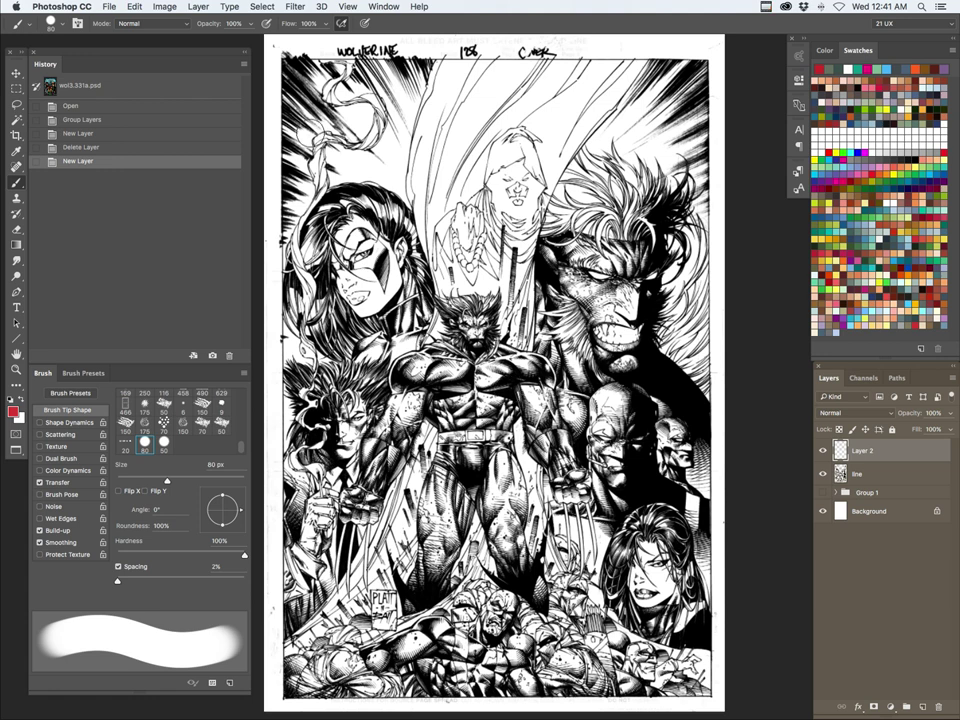
key("bracketleft")
key("bracketleft")
key("bracketleft")
key("bracketleft")
mouse_move(289, 233)
left_mouse_down()
mouse_move(281, 199)
mouse_move(405, 62)
left_mouse_up()
mouse_move(618, 63)
left_mouse_down()
mouse_move(704, 178)
mouse_move(661, 290)
mouse_move(668, 632)
mouse_move(640, 666)
mouse_move(602, 668)
mouse_move(633, 681)
left_mouse_up()
key("bracketleft")
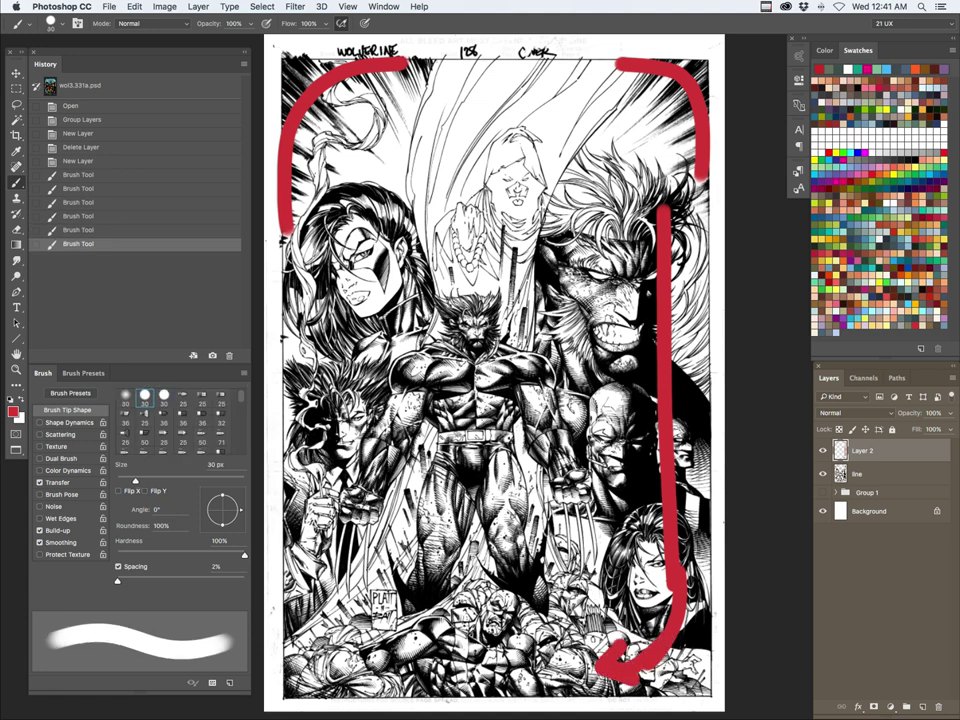
Step: With a 25 px brush, mark the black areas in the pile of bodies with short red dabs and a horizontal stroke
key("bracketleft")
left_click_drag(424, 624, 447, 644)
left_click_drag(386, 645, 378, 654)
left_click_drag(513, 686, 506, 693)
left_click(529, 673)
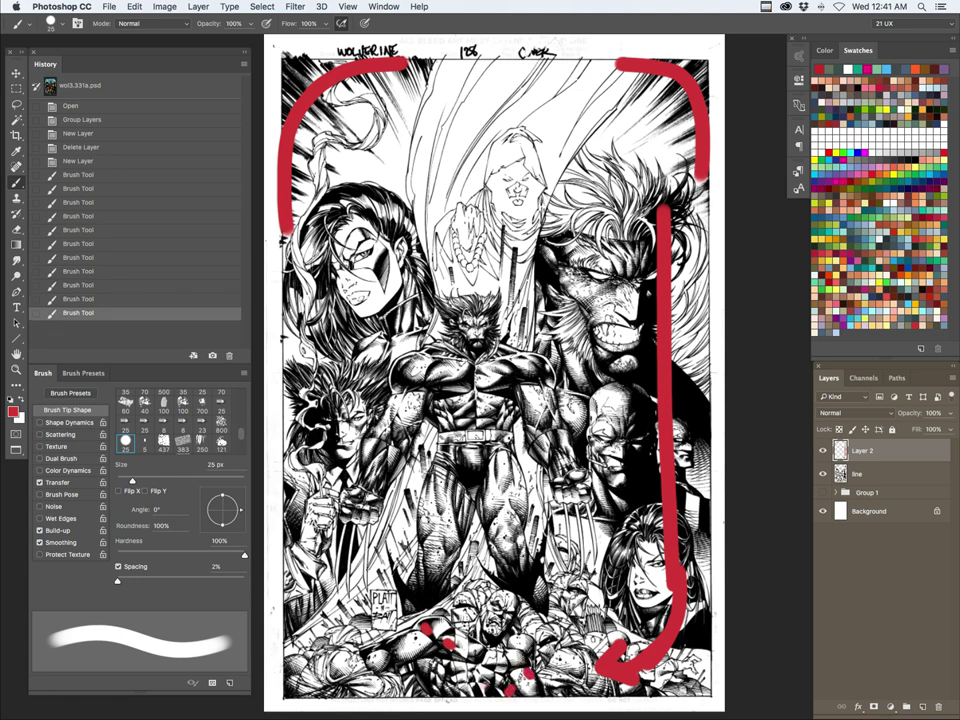
left_click_drag(437, 663, 570, 666)
Step: Mark the black areas of the left-hand figures with red strokes, from the suited man up to the masked woman's hair
left_click(297, 336)
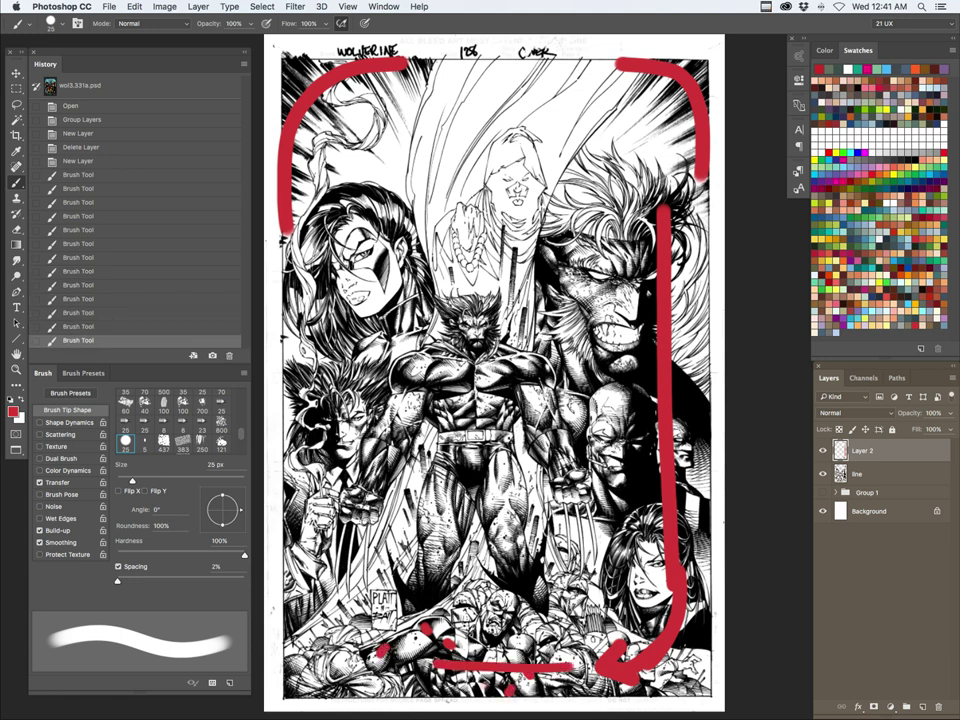
left_click_drag(348, 558, 340, 523)
left_click_drag(328, 451, 319, 408)
left_click(292, 492)
left_click_drag(304, 288, 347, 190)
left_click_drag(298, 247, 305, 338)
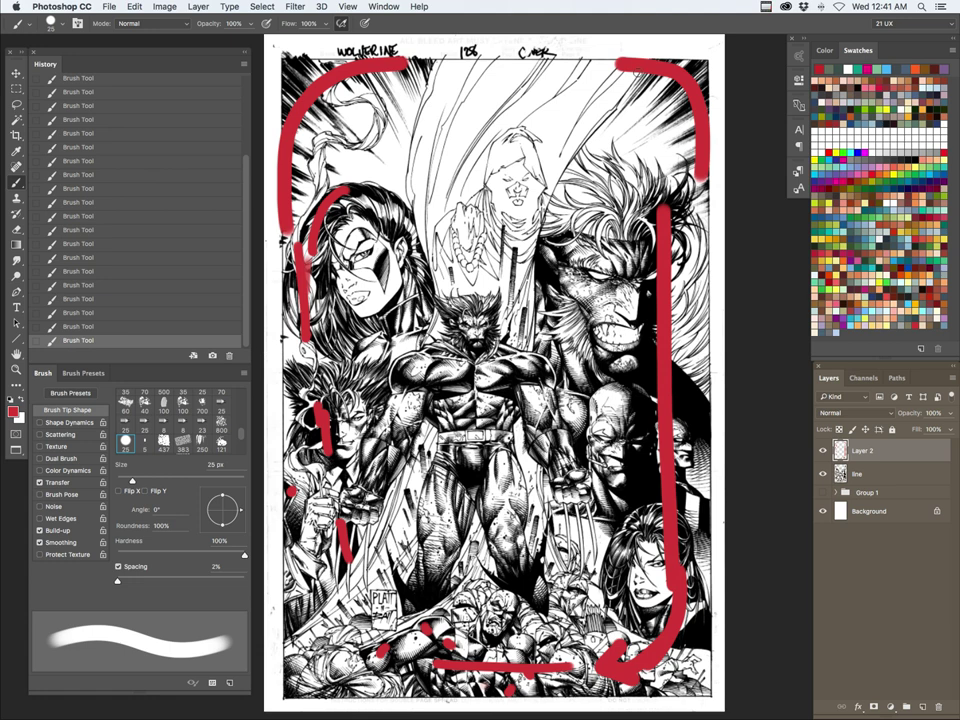
Step: Mark the central figure's black areas in red on the boots, trunks, chest, chin and left-hand arm
left_click_drag(408, 594, 430, 599)
left_click_drag(522, 586, 539, 567)
left_click_drag(460, 472, 483, 474)
left_click_drag(504, 385, 519, 374)
left_click_drag(391, 380, 464, 382)
mouse_move(475, 341)
left_mouse_down()
mouse_move(485, 342)
mouse_move(483, 353)
left_mouse_up()
left_click_drag(369, 484, 378, 475)
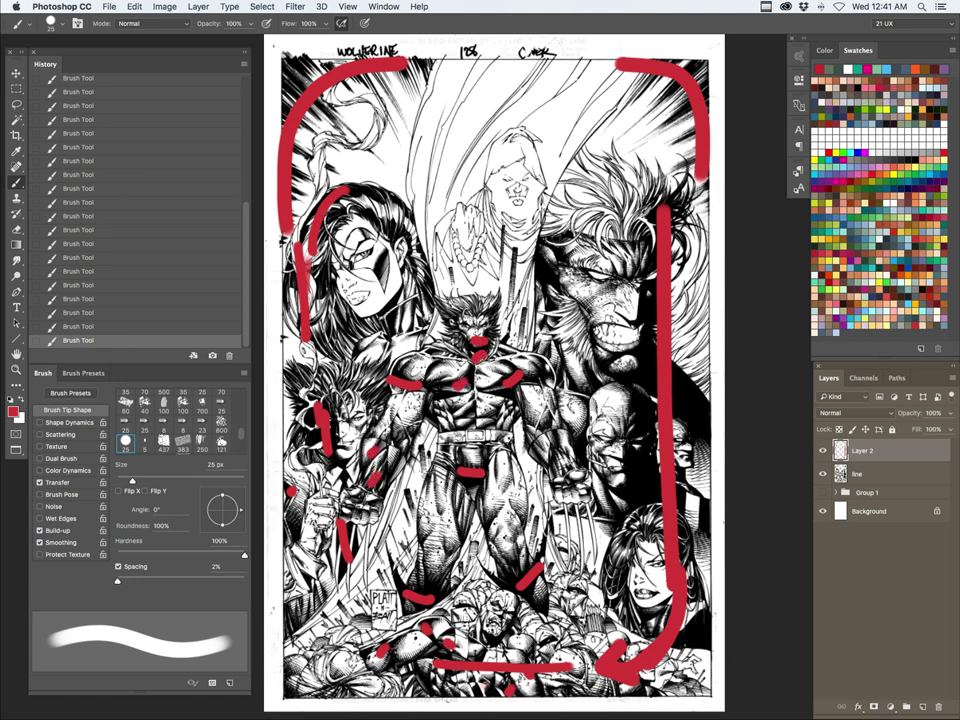
Step: Mark the remaining blacks on the right-hand faces and the masked woman's head in red, and hide the markup layer
left_click_drag(558, 234, 546, 282)
left_click_drag(588, 381, 592, 396)
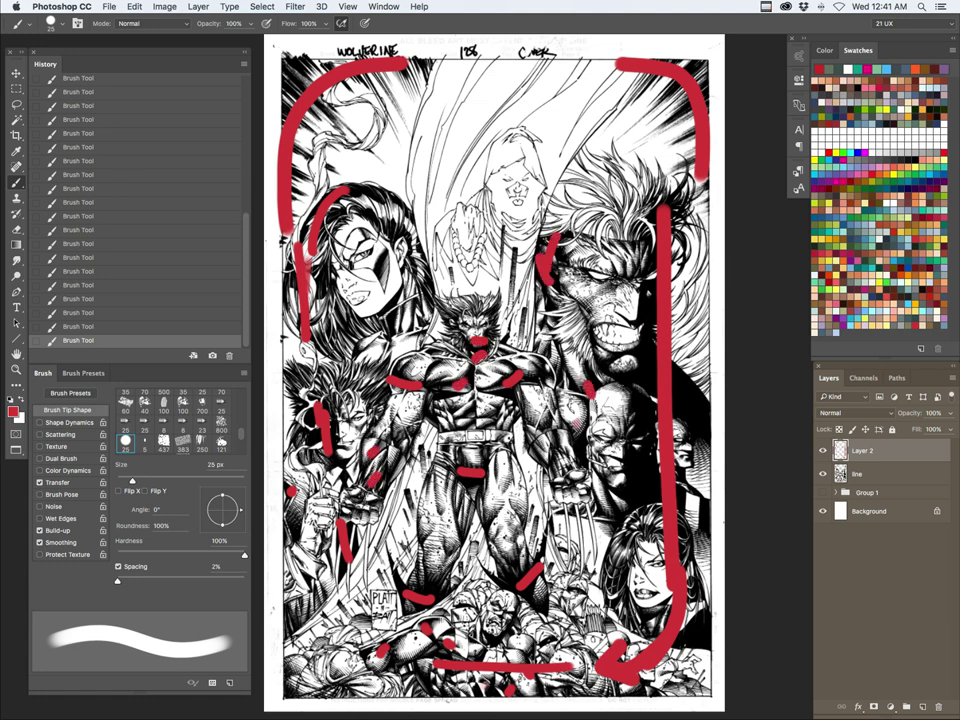
left_click_drag(622, 488, 632, 498)
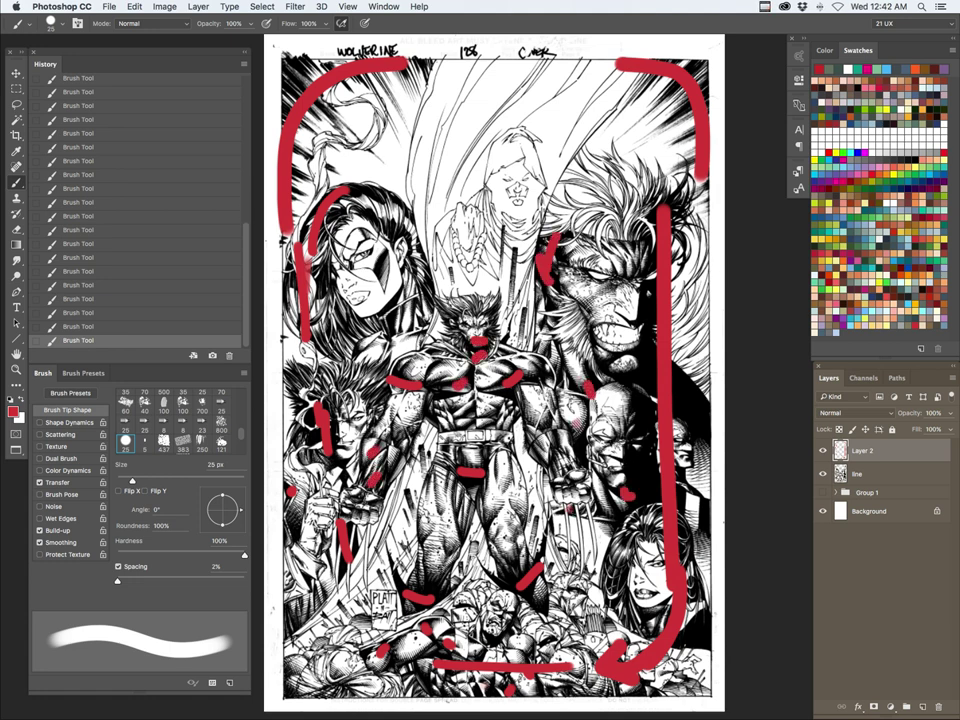
left_click_drag(397, 293, 389, 332)
left_click_drag(383, 254, 375, 271)
left_click_drag(378, 221, 411, 262)
left_click(552, 315)
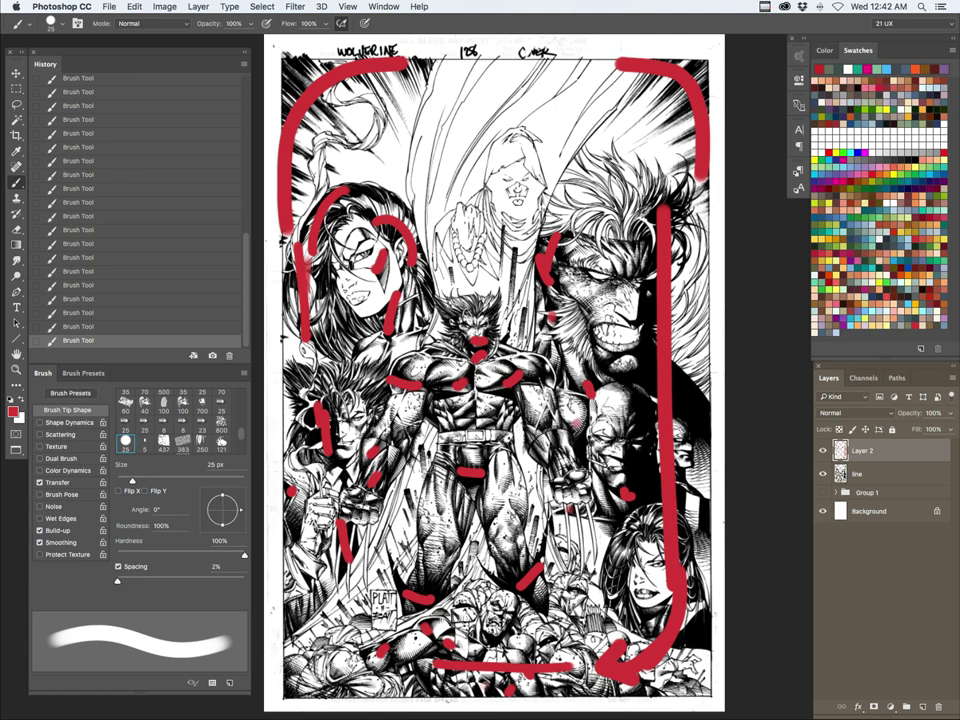
left_click(822, 450)
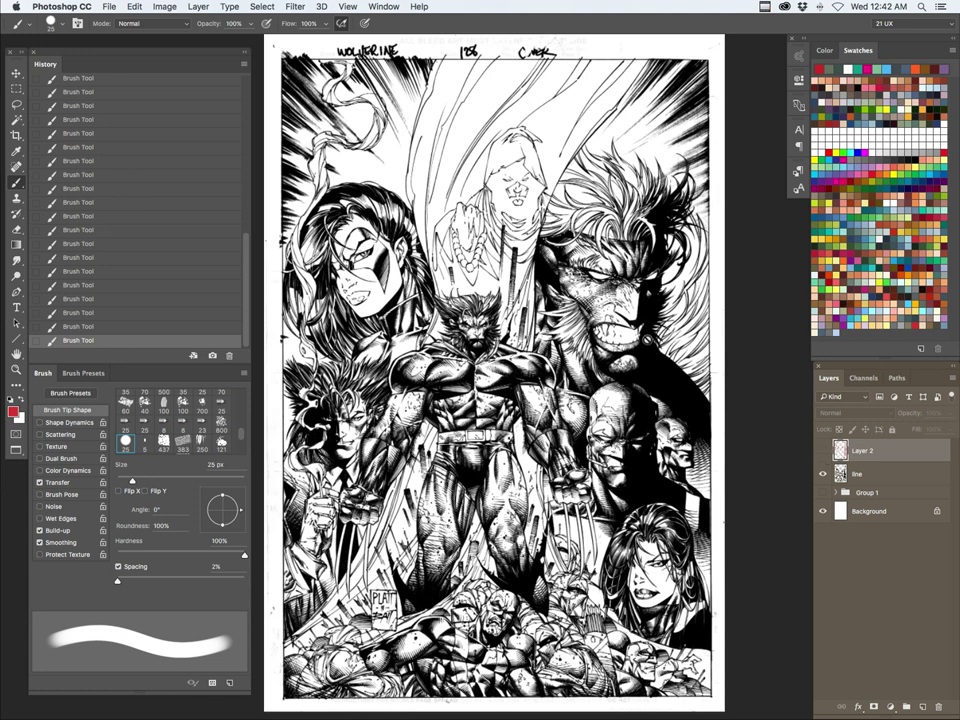
Step: Open the Navigator and shrink it to a small thumbnail preview of the cover
left_click(389, 9)
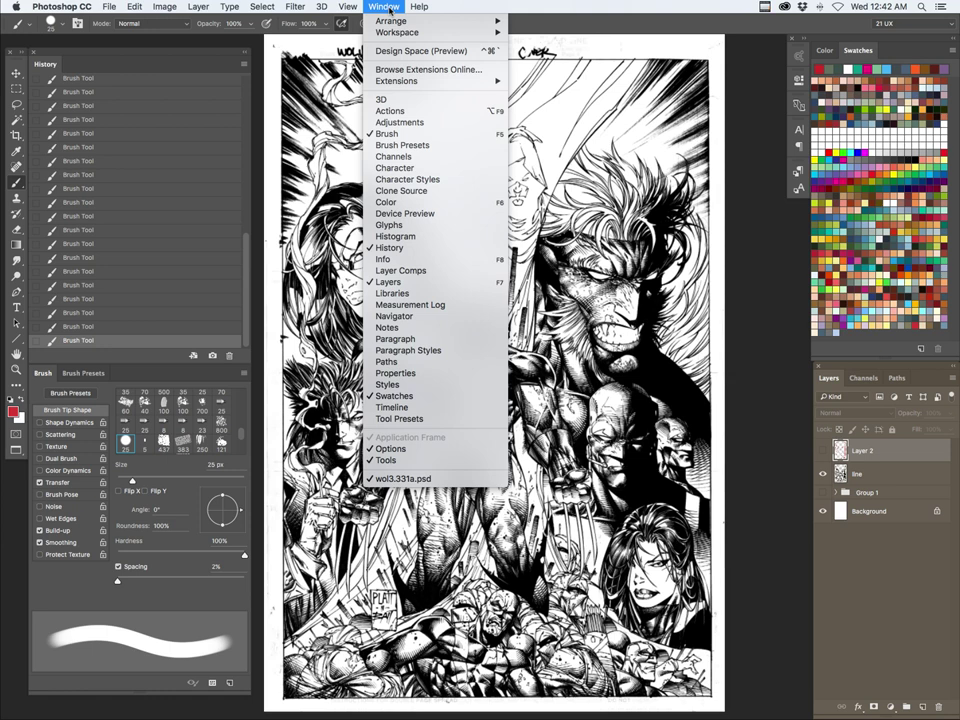
left_click(399, 316)
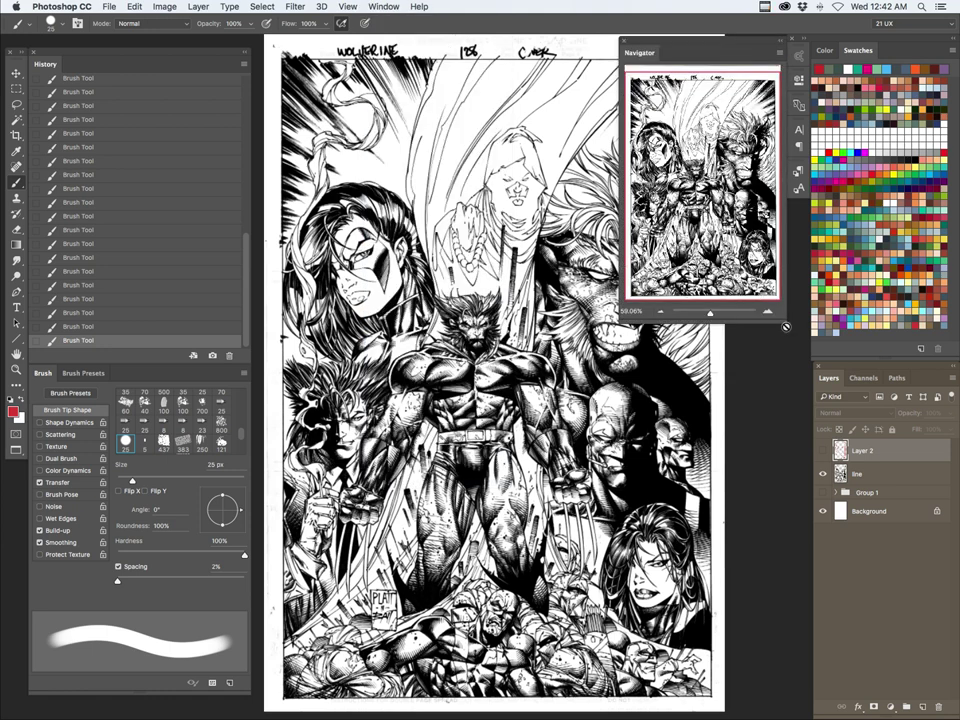
left_click_drag(786, 326, 783, 203)
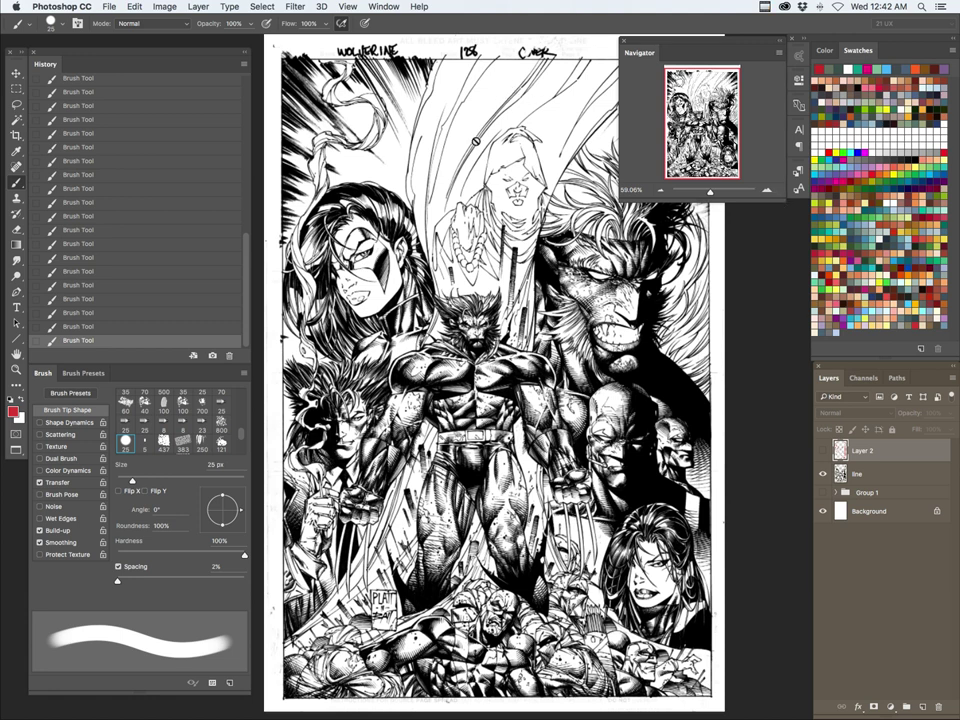
Step: Delete the hidden red markup layer and fit the whole page in view at 50%
key("z")
mouse_move(619, 439)
left_mouse_down()
mouse_move(590, 440)
mouse_move(619, 439)
left_mouse_up()
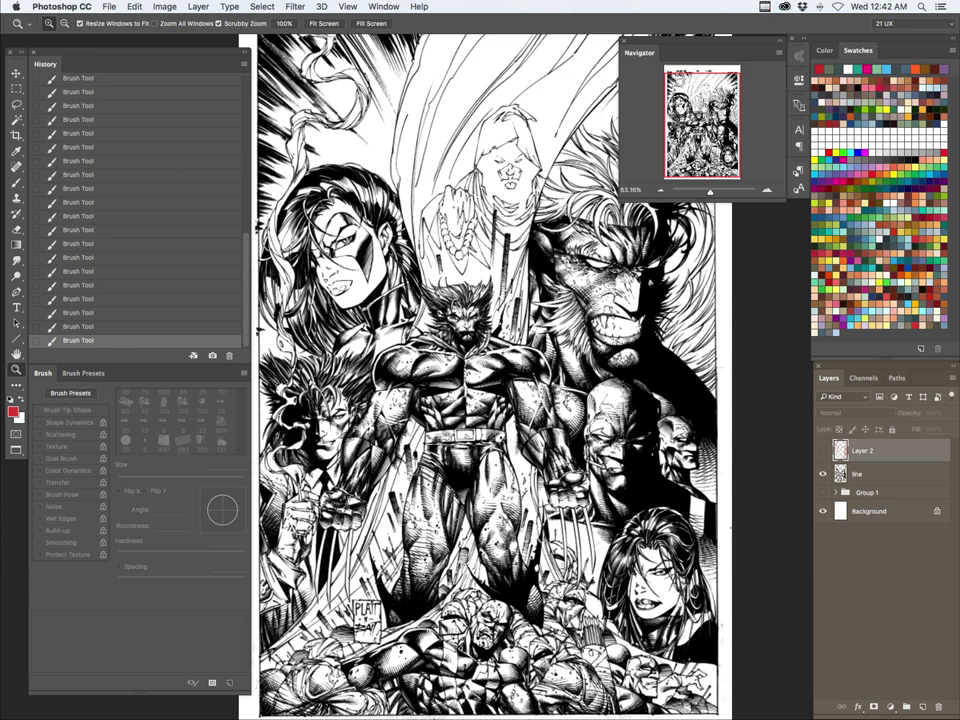
left_click_drag(880, 451, 933, 699)
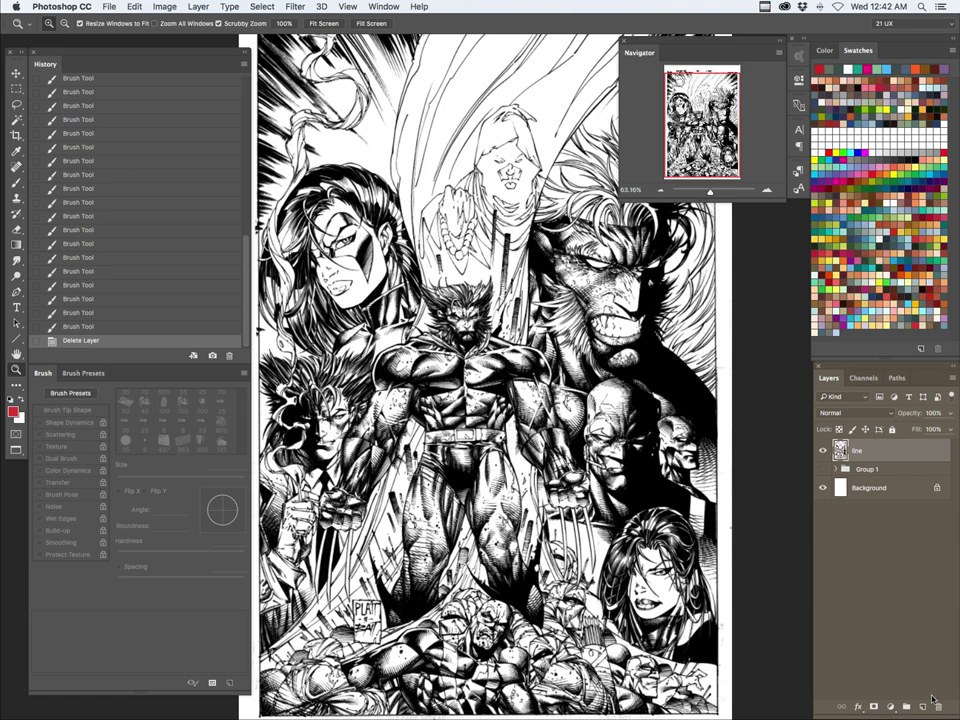
key("super+minus")
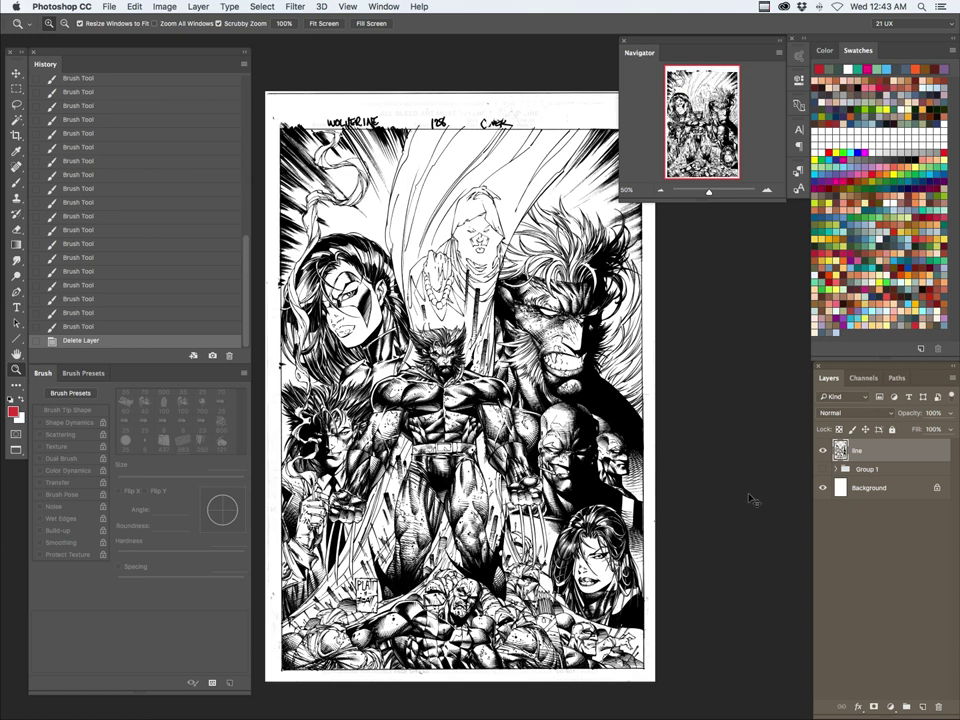
Step: Add a new empty layer above the line layer and ready a larger brush for painting on it
key("super+shift+n")
key("Return")
key("b")
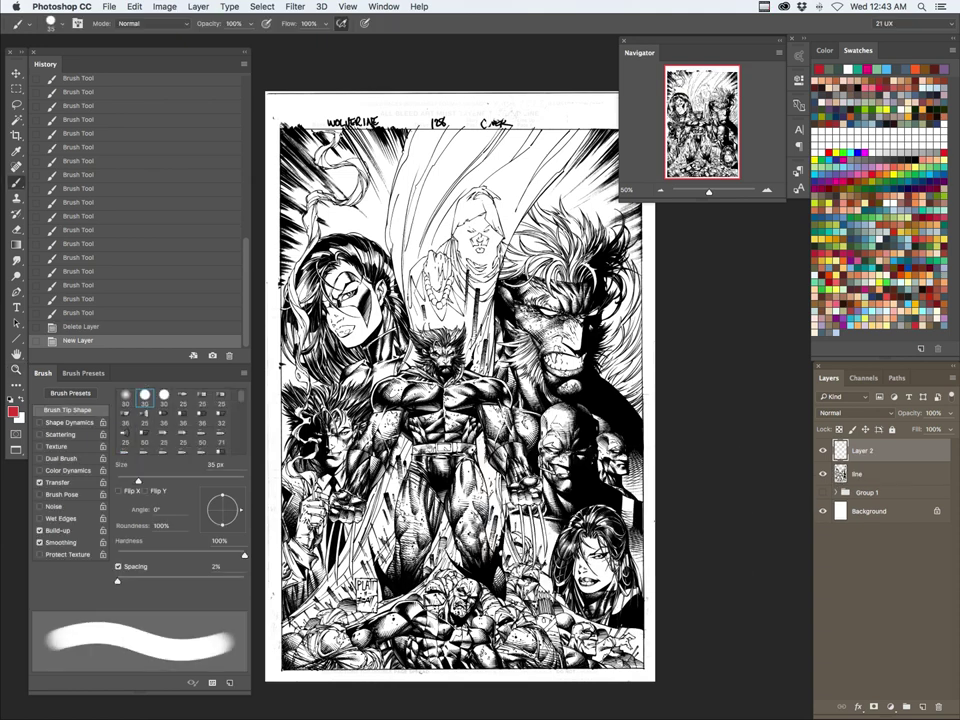
key("shift+period")
Step: Outline the central figure in red, from the robed figure's cape at the top down to the pile of bodies' outer edges
left_click_drag(418, 135, 425, 335)
mouse_move(480, 368)
left_mouse_down()
mouse_move(492, 270)
mouse_move(562, 165)
mouse_move(592, 140)
left_mouse_up()
mouse_move(481, 345)
left_mouse_down()
mouse_move(530, 500)
mouse_move(505, 477)
mouse_move(640, 636)
left_mouse_up()
mouse_move(428, 335)
left_mouse_down()
mouse_move(399, 373)
mouse_move(343, 505)
mouse_move(376, 497)
mouse_move(275, 632)
left_mouse_up()
Step: Fill the inside of the outlined central shape with solid red using a 100 px brush, including both arms
left_click(145, 441)
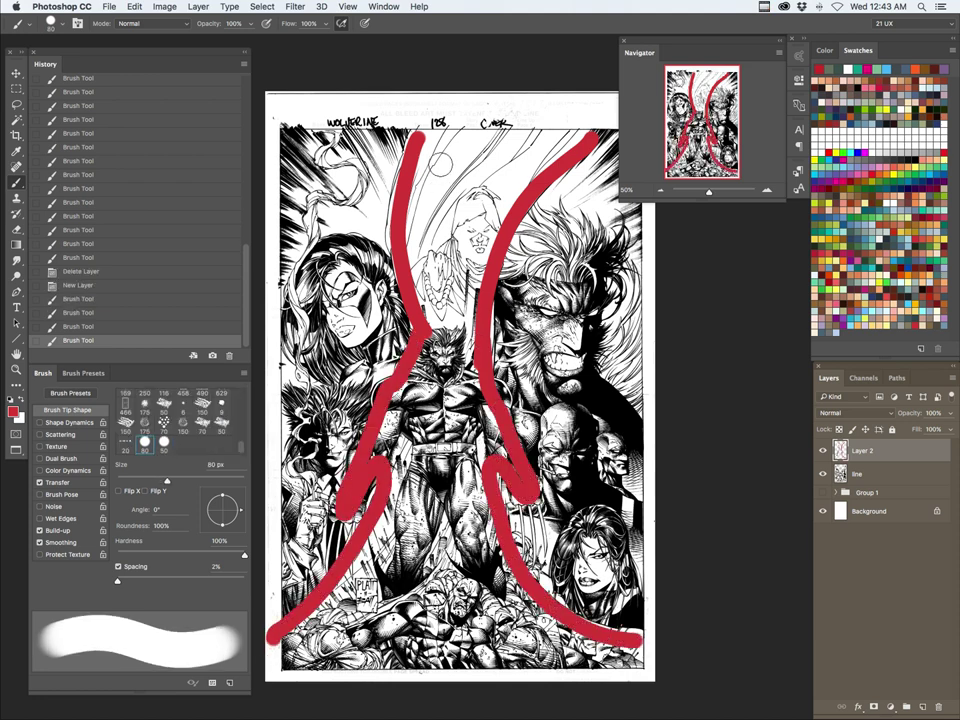
mouse_move(430, 150)
left_mouse_down()
mouse_move(432, 418)
mouse_move(483, 452)
mouse_move(397, 510)
mouse_move(433, 518)
mouse_move(525, 620)
mouse_move(410, 632)
mouse_move(428, 668)
mouse_move(375, 670)
mouse_move(443, 490)
mouse_move(505, 183)
mouse_move(515, 205)
mouse_move(425, 222)
mouse_move(421, 155)
left_mouse_up()
key("bracketright")
key("bracketright")
left_click_drag(410, 243, 494, 121)
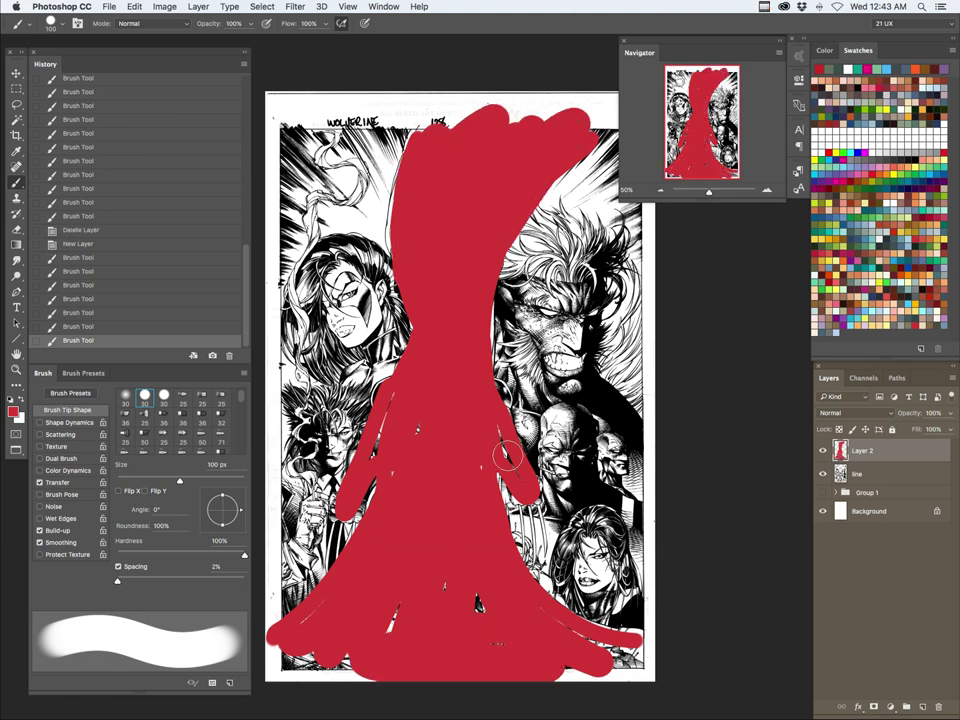
left_click_drag(517, 475, 488, 405)
left_click_drag(365, 470, 416, 359)
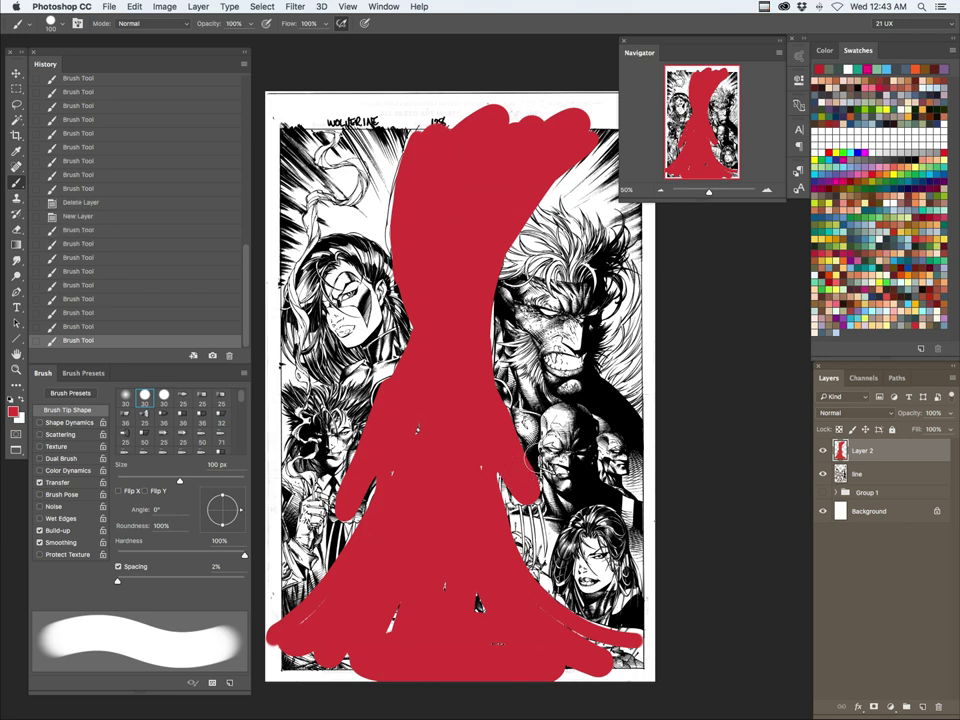
Step: Compare the art with and without the red silhouette, and place its layer visibly beneath the line layer
left_click(823, 451)
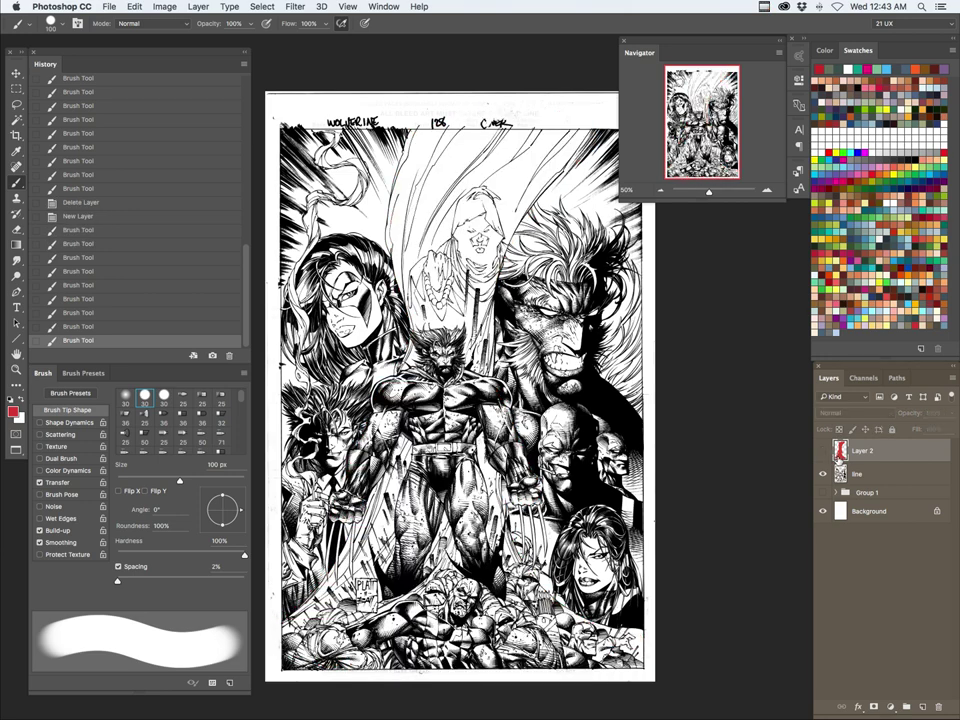
left_click(823, 451)
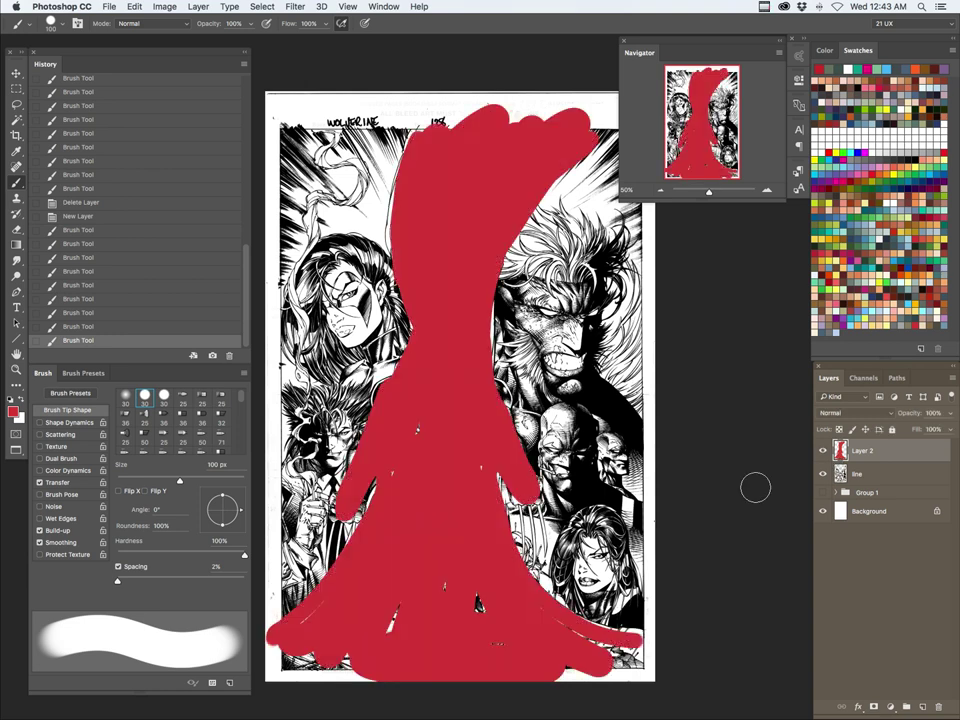
left_click(821, 452)
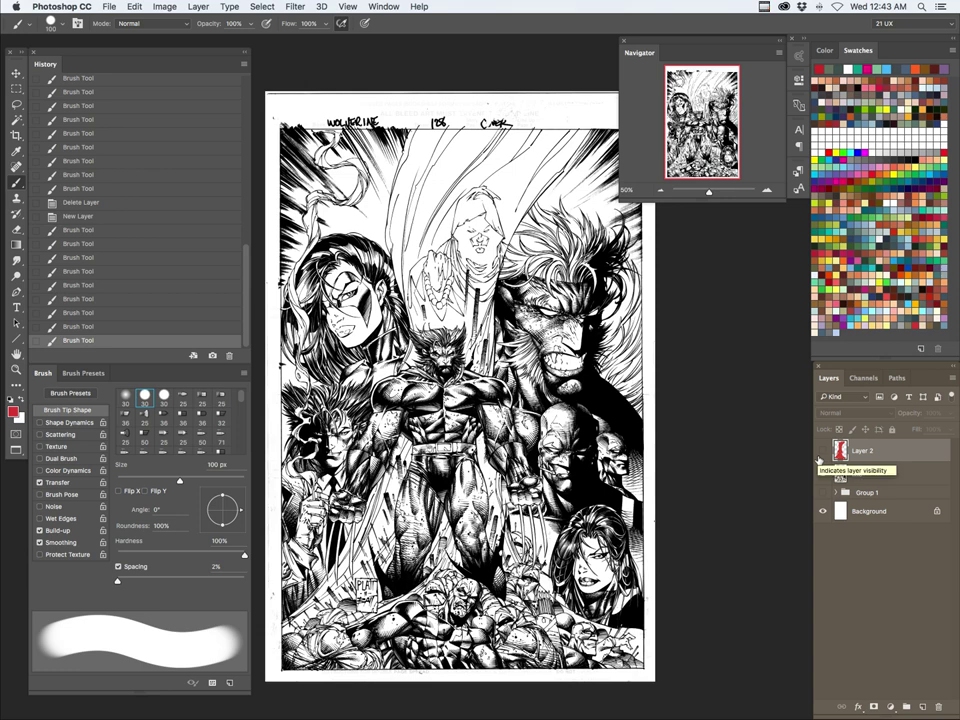
mouse_move(906, 456)
left_mouse_down()
mouse_move(912, 555)
mouse_move(898, 486)
left_mouse_up()
left_click(823, 475)
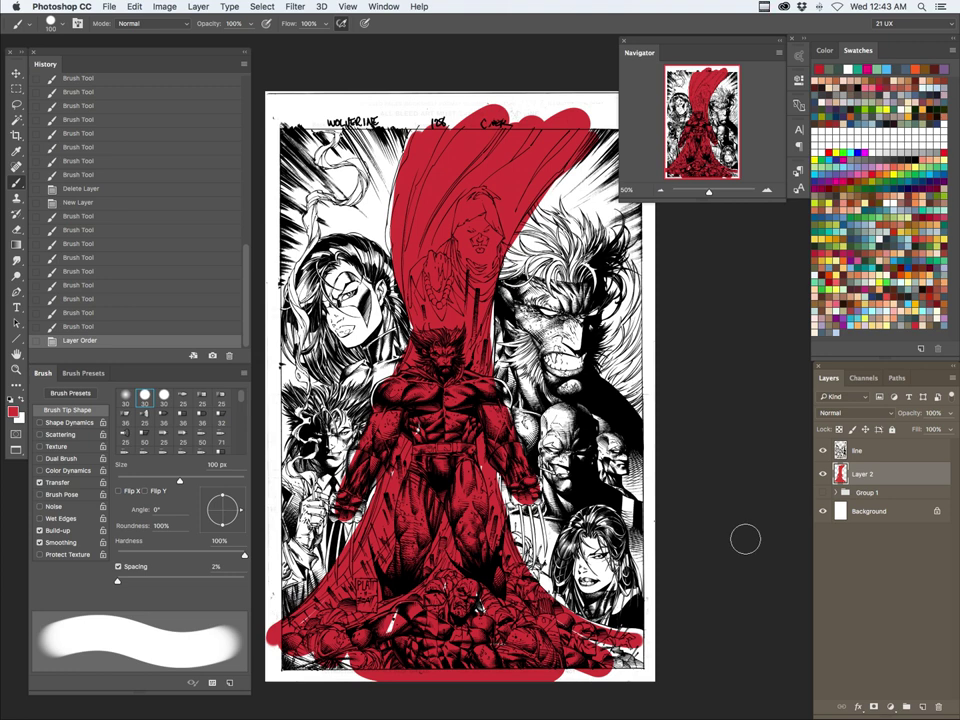
Step: Select the entire canvas, clear the red paint from Layer 2, and choose a yellow swatch as the foreground colour
key("super+a")
key("BackSpace")
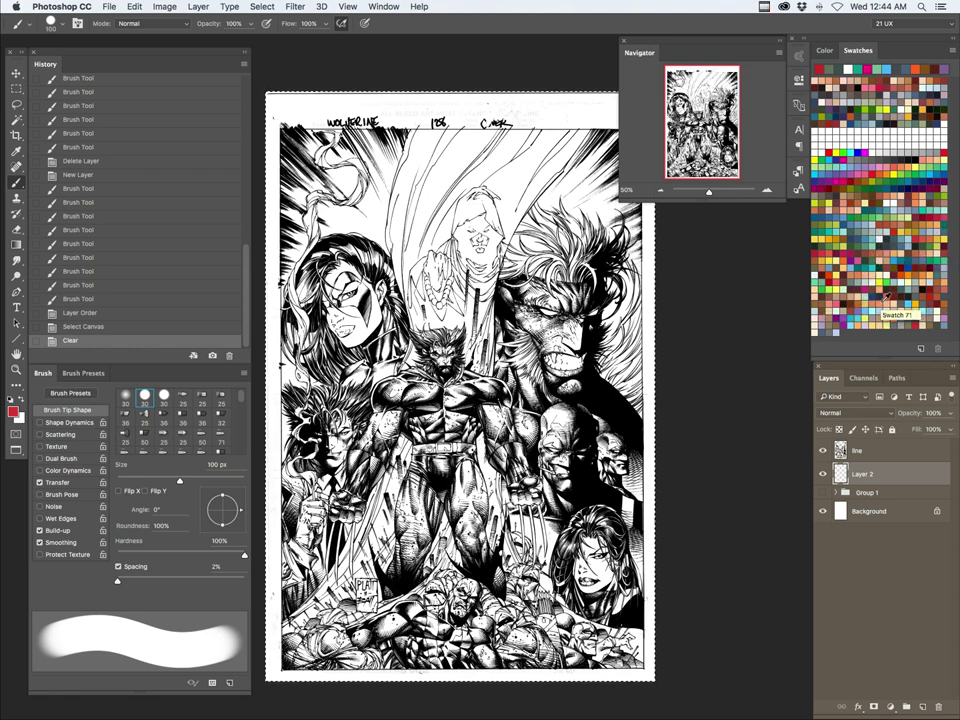
left_click(945, 238)
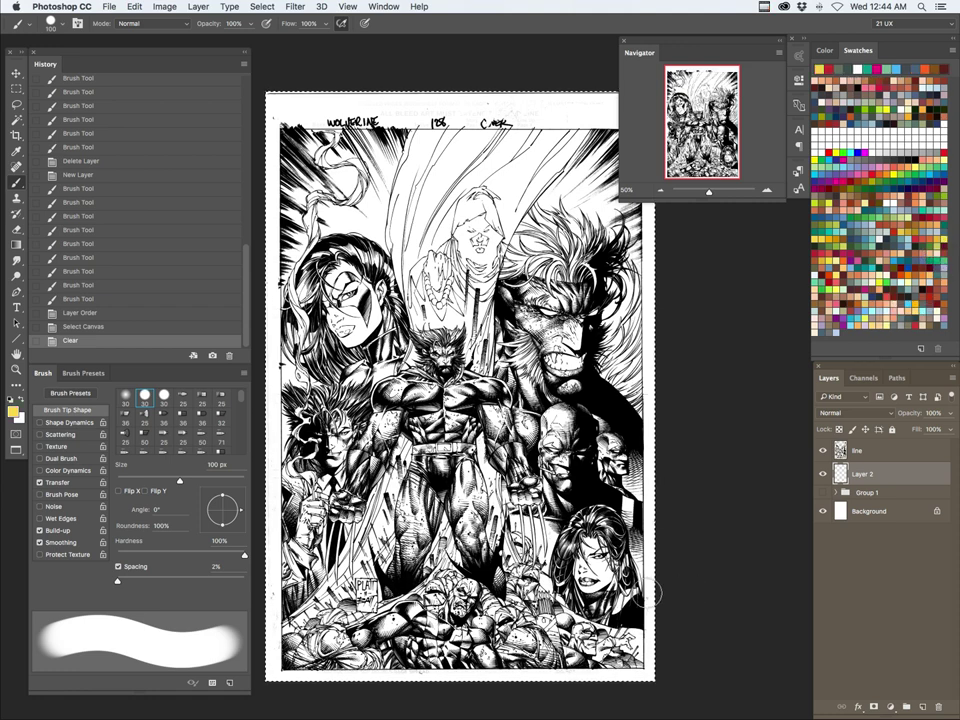
scroll(420, 320, "up", 5)
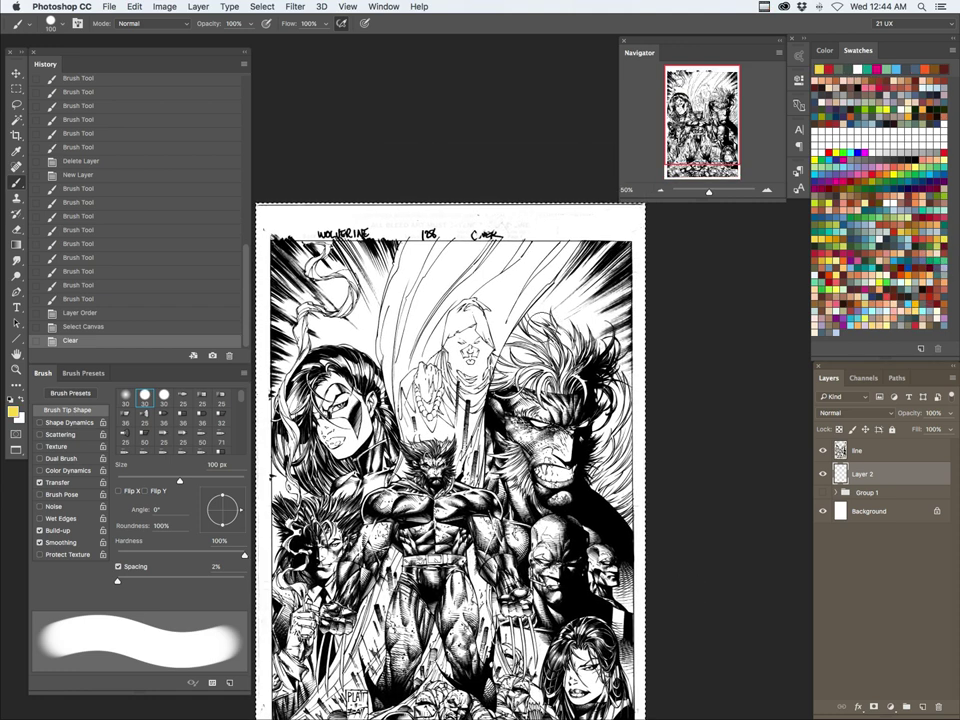
Step: Paint the starburst background yellow on both sides of the cape and along the cover's outer edge beside the long-haired woman
left_click_drag(540, 311, 595, 255)
left_click_drag(590, 300, 615, 334)
left_click_drag(621, 310, 627, 346)
mouse_move(391, 243)
left_mouse_down()
mouse_move(365, 340)
mouse_move(325, 340)
mouse_move(300, 255)
mouse_move(280, 350)
mouse_move(270, 553)
left_mouse_up()
mouse_move(270, 540)
left_mouse_down()
mouse_move(288, 470)
mouse_move(275, 405)
left_mouse_up()
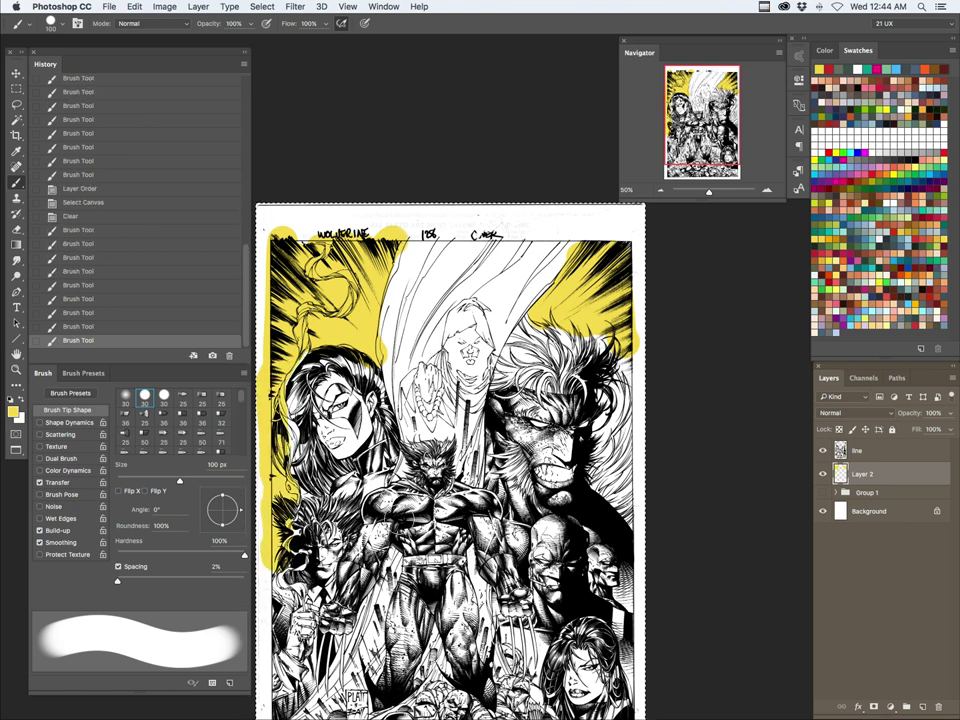
Step: Shrink the navigator view to uncover more art, and extend the yellow background along the cape's edges, upper corners and outer margins
left_click_drag(348, 584, 413, 498)
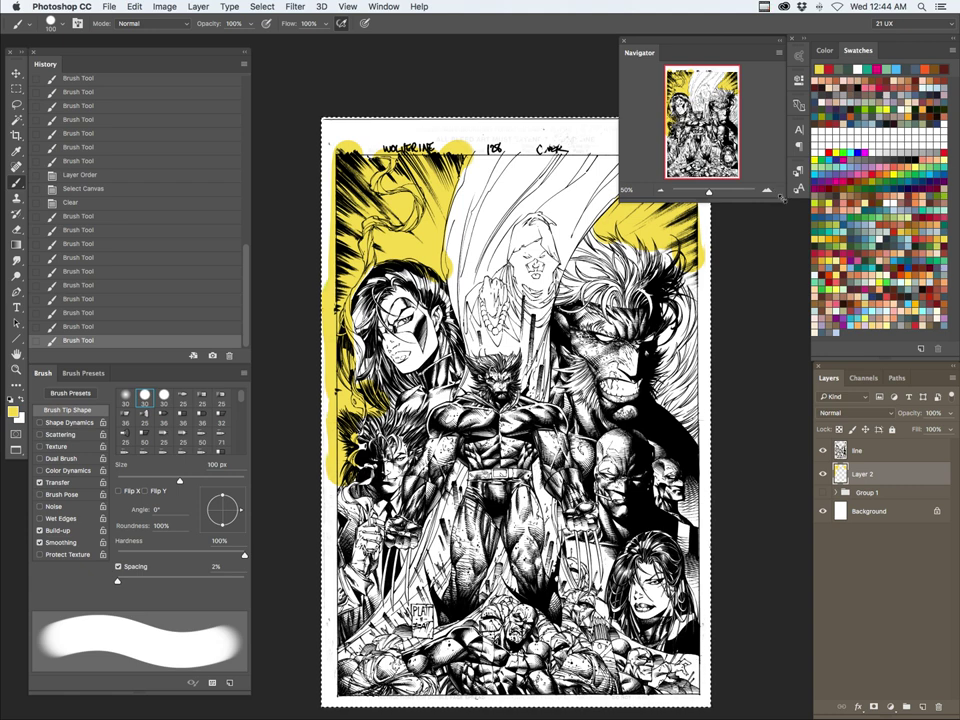
left_click_drag(787, 203, 782, 176)
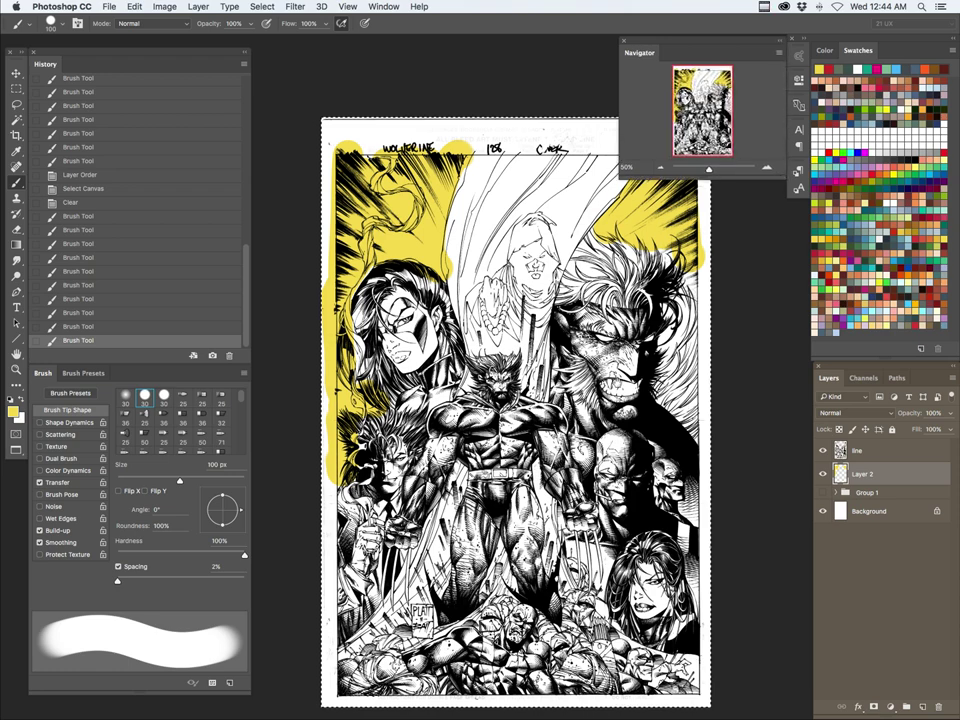
left_click_drag(618, 382, 550, 392)
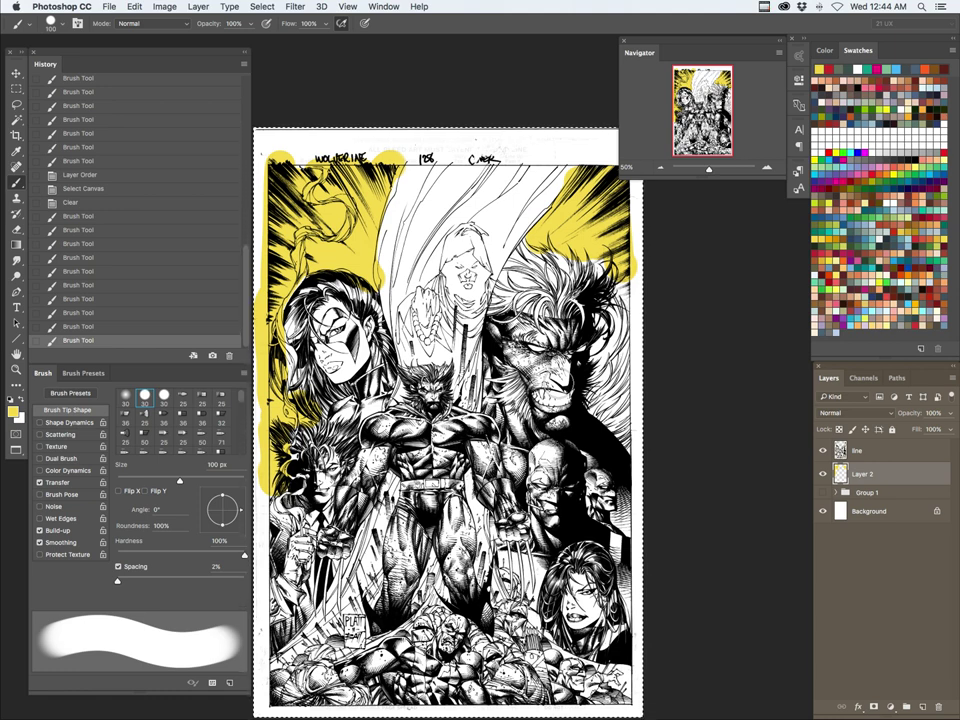
left_click_drag(621, 263, 622, 300)
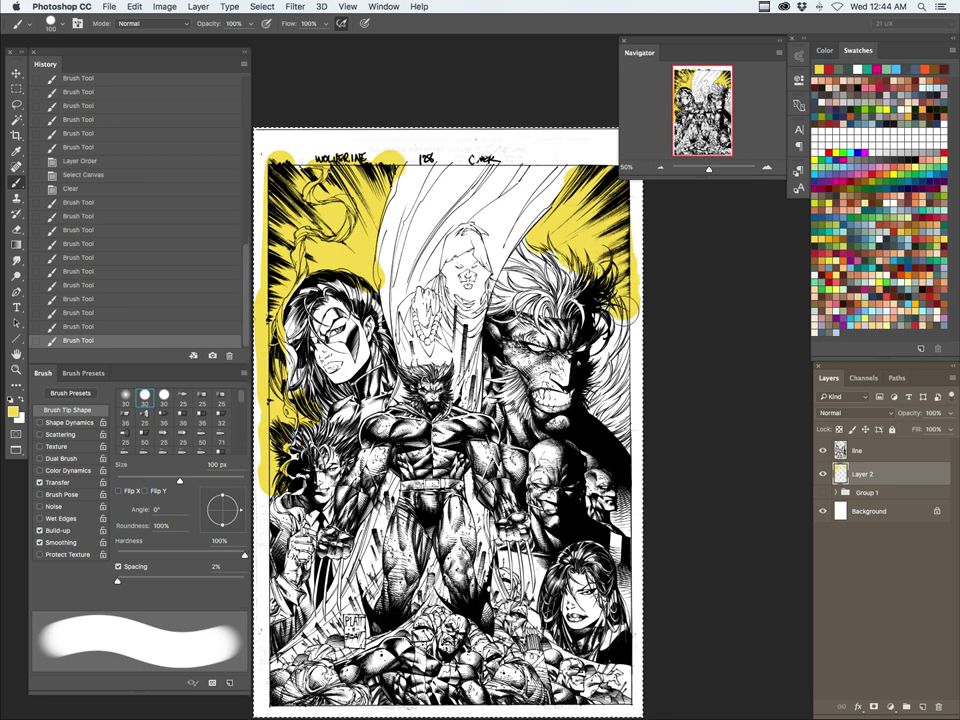
left_click(628, 308)
left_click(598, 294)
mouse_move(590, 280)
left_mouse_down()
mouse_move(528, 225)
mouse_move(583, 157)
left_mouse_up()
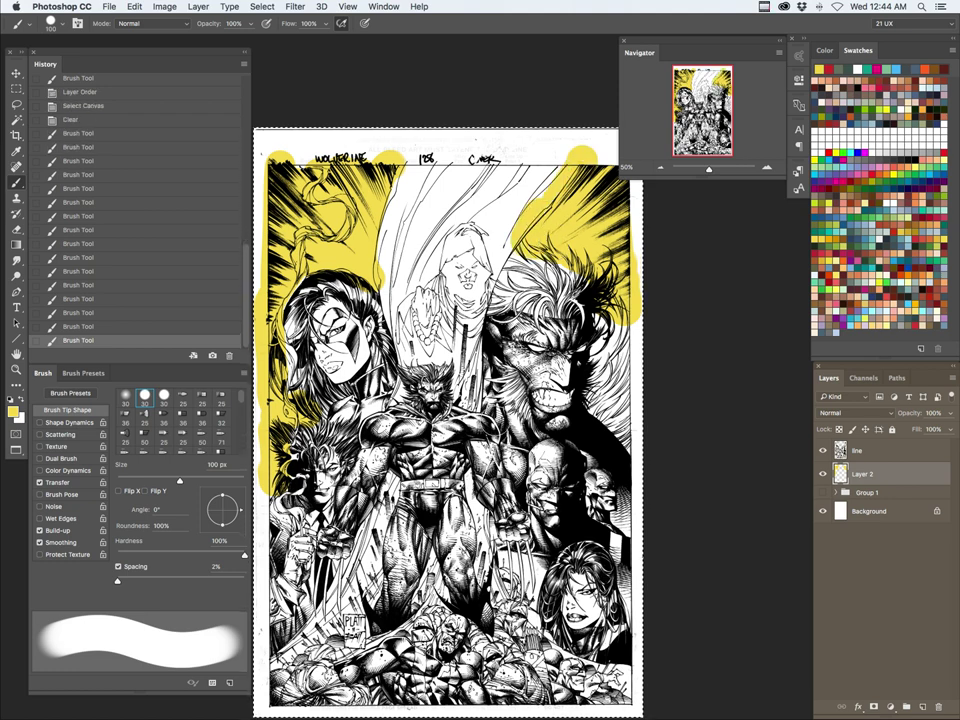
mouse_move(380, 264)
left_mouse_down()
mouse_move(398, 160)
mouse_move(394, 200)
left_mouse_up()
mouse_move(363, 183)
left_mouse_down()
mouse_move(295, 175)
mouse_move(307, 177)
mouse_move(276, 160)
left_mouse_up()
left_click_drag(272, 180, 264, 286)
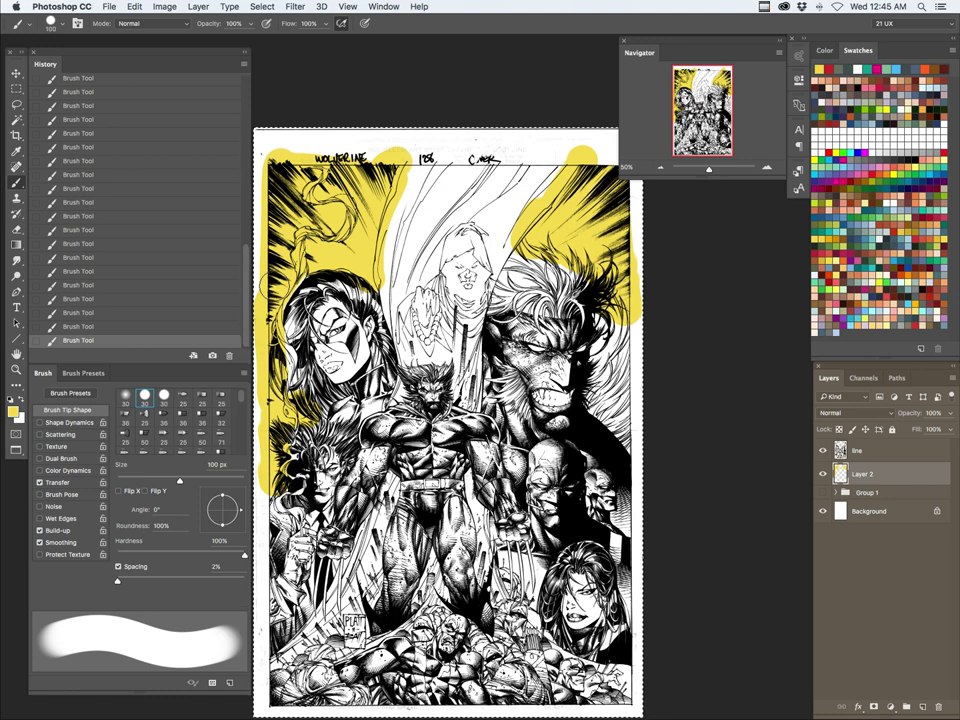
Step: Cover the supporting characters on both sides of the central figure with flat purple, and check the art without the interface panels
left_click(859, 302)
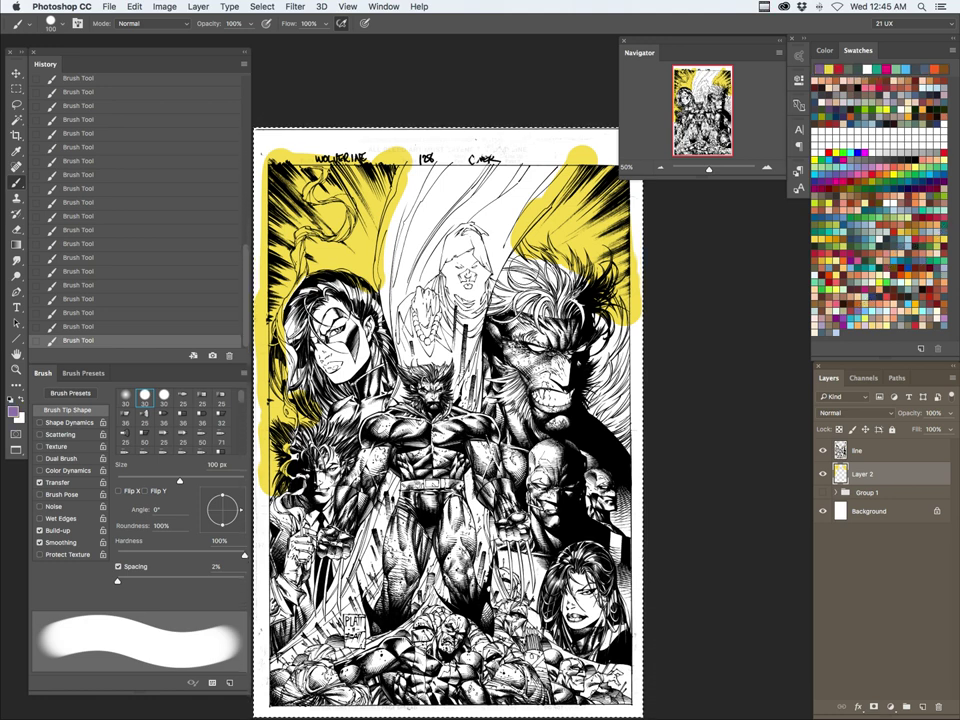
mouse_move(514, 322)
left_mouse_down()
mouse_move(523, 270)
mouse_move(578, 278)
mouse_move(519, 308)
mouse_move(501, 406)
mouse_move(519, 459)
mouse_move(562, 355)
left_mouse_up()
mouse_move(505, 460)
left_mouse_down()
mouse_move(560, 356)
mouse_move(530, 600)
mouse_move(575, 550)
mouse_move(625, 600)
mouse_move(600, 660)
mouse_move(625, 690)
left_mouse_up()
mouse_move(315, 290)
left_mouse_down()
mouse_move(300, 375)
mouse_move(325, 300)
mouse_move(365, 380)
mouse_move(355, 420)
mouse_move(377, 412)
mouse_move(297, 435)
mouse_move(281, 480)
mouse_move(280, 513)
left_mouse_up()
mouse_move(335, 448)
left_mouse_down()
mouse_move(340, 484)
mouse_move(278, 630)
left_mouse_up()
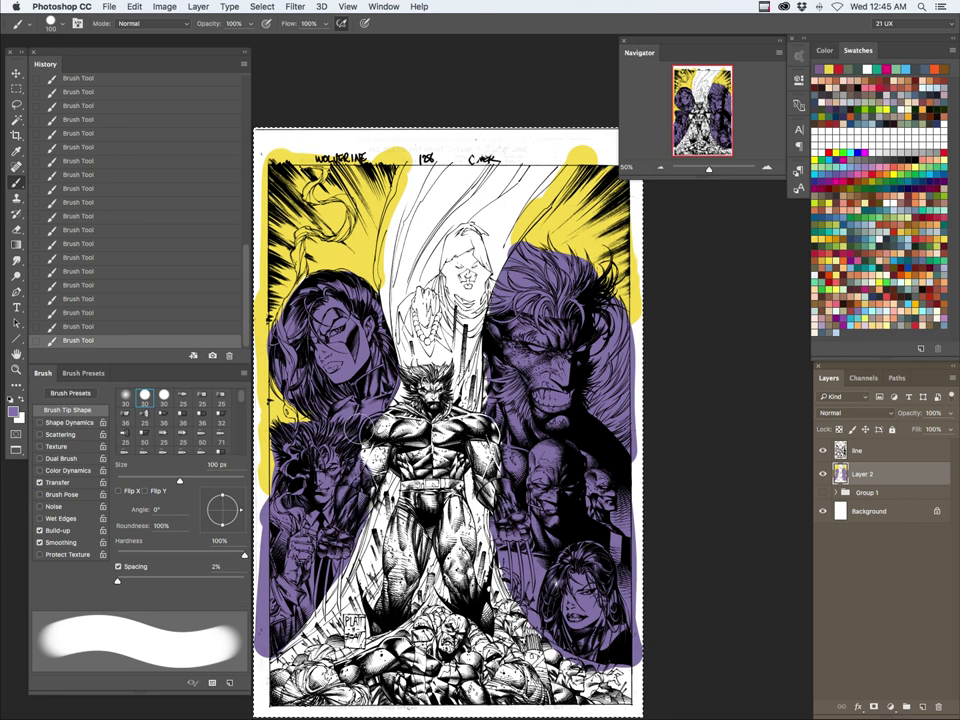
mouse_move(358, 462)
left_mouse_down()
mouse_move(391, 384)
mouse_move(392, 306)
left_mouse_up()
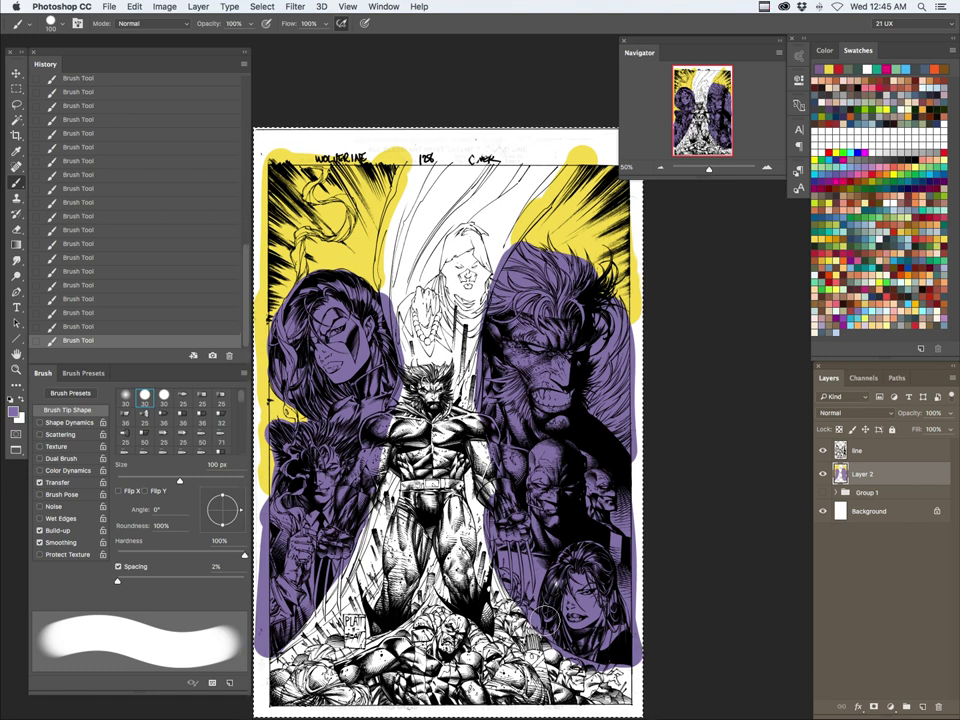
key("Tab")
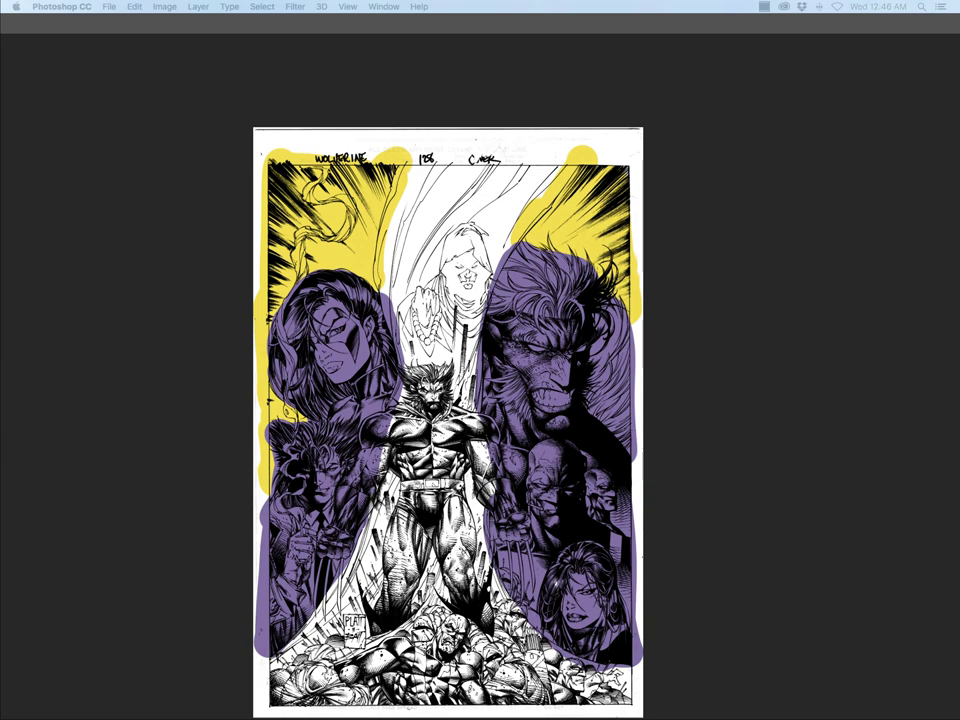
key("Tab")
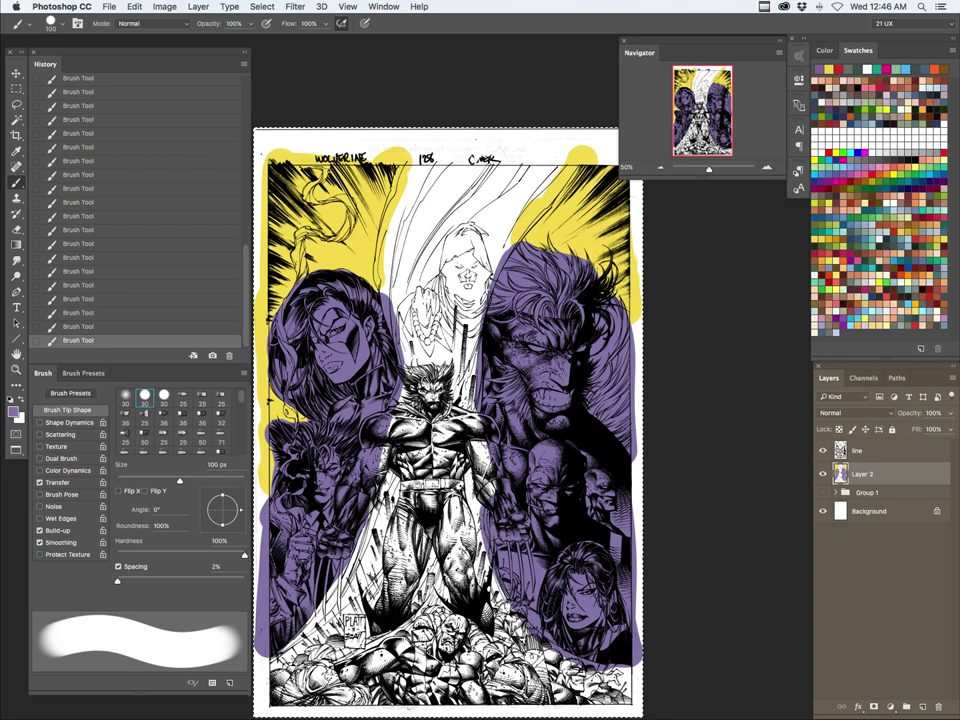
Step: Paint the robed figure and upper cape flat grey with a 70 px brush, down to Wolverine's head
left_click(902, 325)
key("bracketleft")
key("bracketleft")
key("bracketleft")
mouse_move(404, 335)
left_mouse_down()
mouse_move(395, 240)
mouse_move(425, 155)
left_mouse_up()
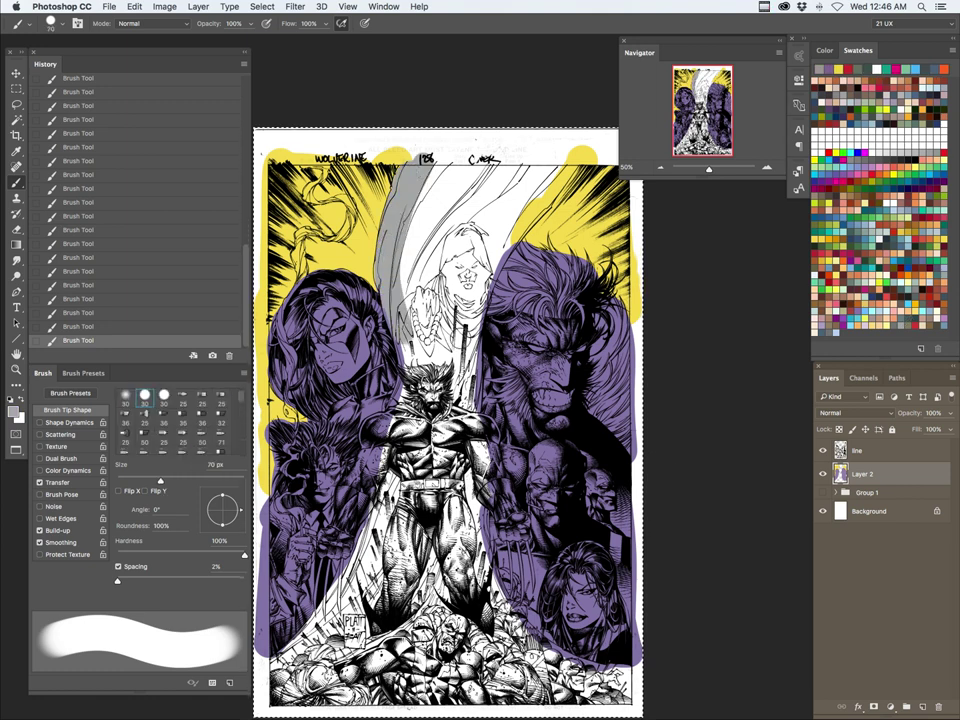
left_click_drag(408, 335, 400, 410)
mouse_move(461, 405)
left_mouse_down()
mouse_move(468, 347)
mouse_move(566, 152)
mouse_move(534, 205)
mouse_move(446, 176)
mouse_move(437, 395)
mouse_move(470, 232)
mouse_move(485, 255)
left_mouse_up()
Step: Fill the lower cape around Wolverine's body and legs with grey using a 90 px brush, extending along the body pile's edges
key("]")
key("]")
mouse_move(466, 456)
left_mouse_down()
mouse_move(484, 556)
mouse_move(508, 610)
mouse_move(625, 682)
left_mouse_up()
mouse_move(398, 460)
left_mouse_down()
mouse_move(368, 550)
mouse_move(300, 645)
mouse_move(268, 668)
left_mouse_up()
mouse_move(415, 545)
left_mouse_down()
mouse_move(402, 632)
mouse_move(450, 590)
mouse_move(474, 620)
left_mouse_up()
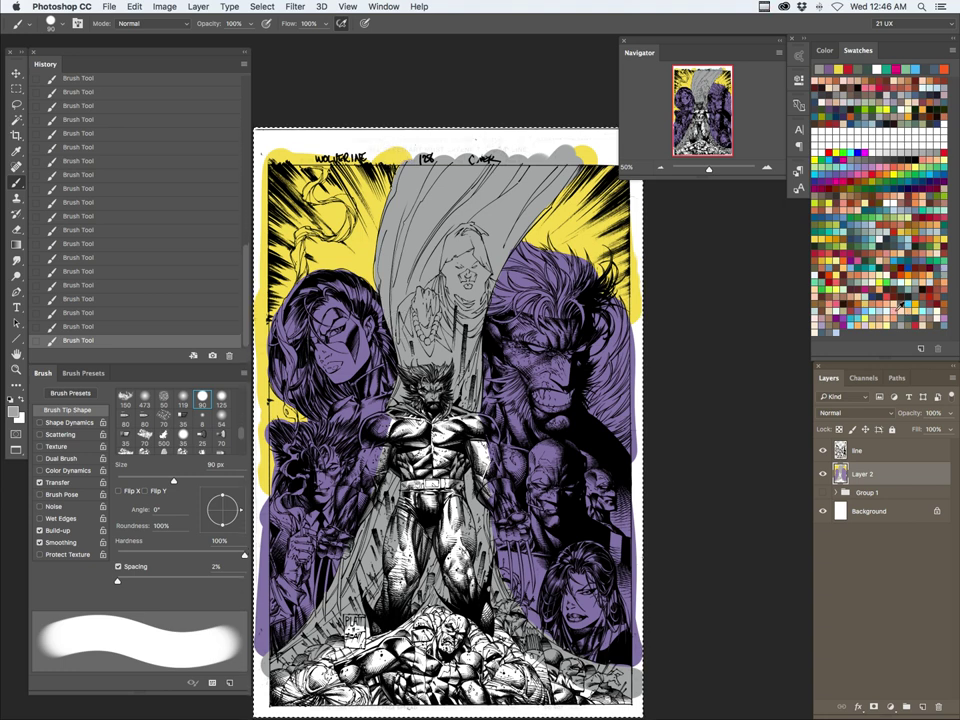
Step: Paint the central Wolverine's face and bare upper arms in an orange skin tone, reducing the brush to 45 px
left_click(829, 302)
key("bracketleft")
key("bracketleft")
key("bracketleft")
key("bracketleft")
key("bracketleft")
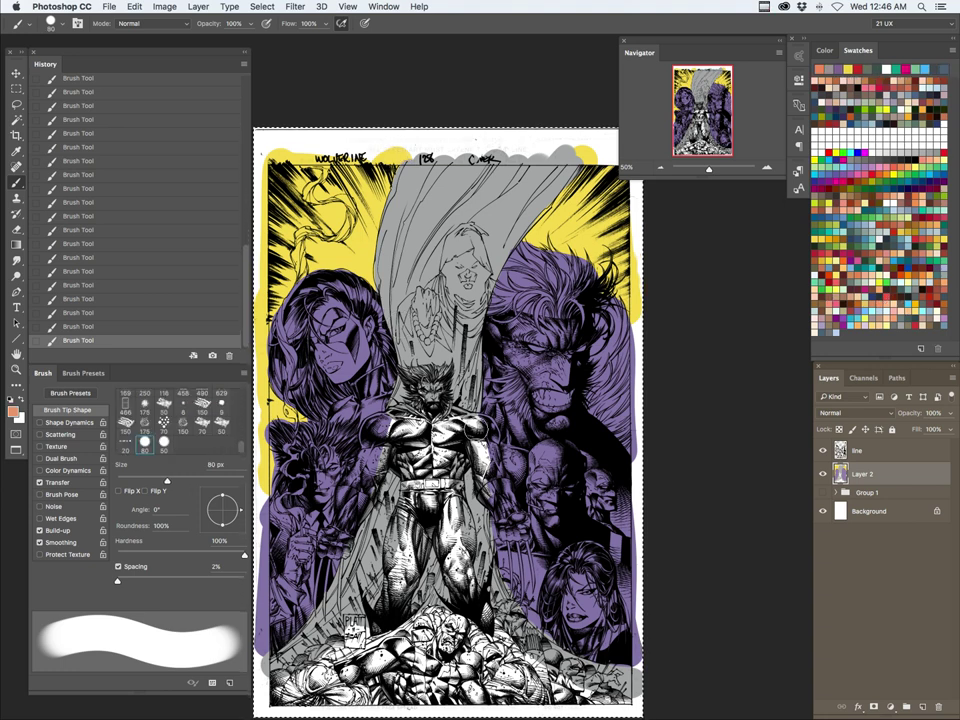
mouse_move(480, 450)
left_mouse_down()
mouse_move(484, 478)
mouse_move(494, 478)
left_mouse_up()
mouse_move(371, 458)
left_mouse_down()
mouse_move(356, 479)
mouse_move(381, 452)
left_mouse_up()
left_click_drag(425, 384, 433, 416)
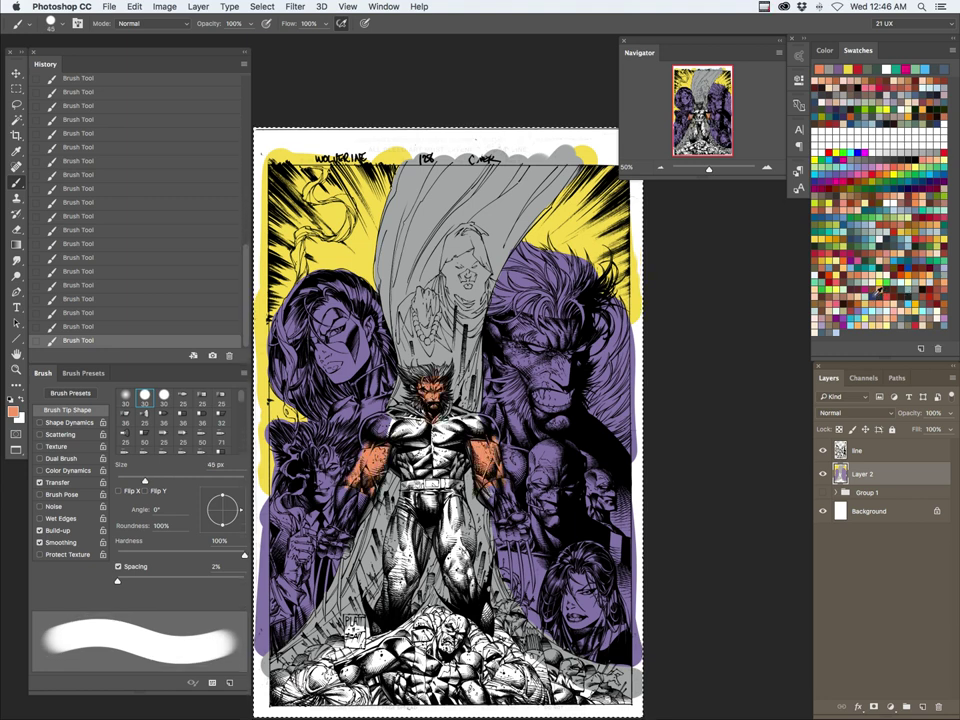
Step: Paint the central Wolverine's hair dark blue with a 20 px brush
left_click(876, 293)
key("bracketleft")
key("bracketleft")
key("bracketleft")
key("bracketleft")
key("bracketleft")
left_click_drag(405, 376, 440, 372)
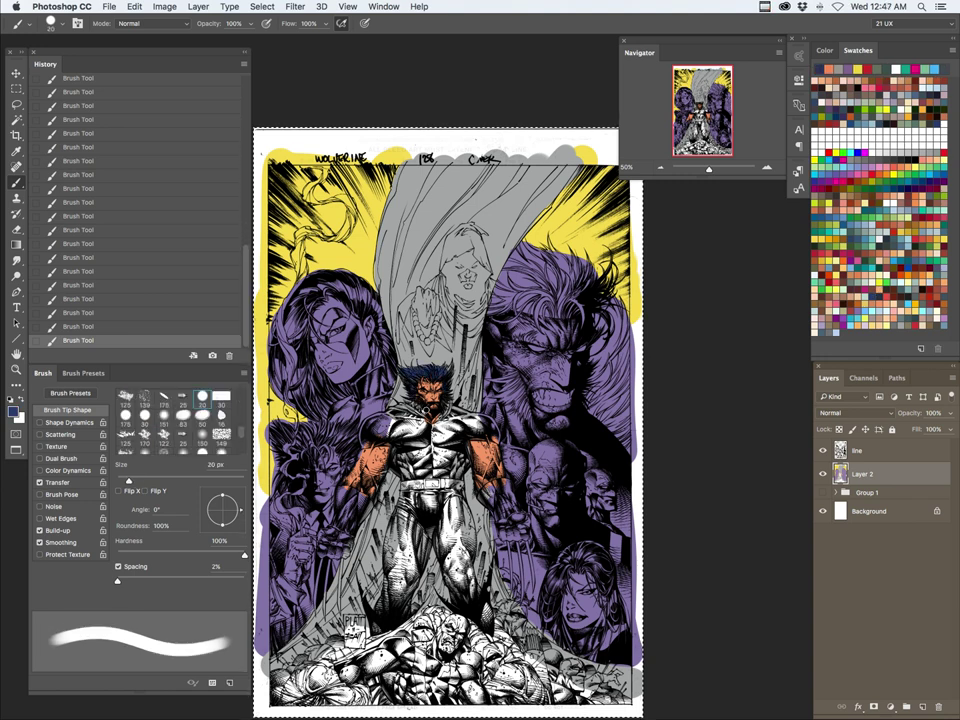
Step: Paint Wolverine's torso, shoulders, gloves, trunks and boots dark brown, enlarging the brush to 35 px
left_click(855, 281)
key("bracketright")
key("bracketright")
key("bracketright")
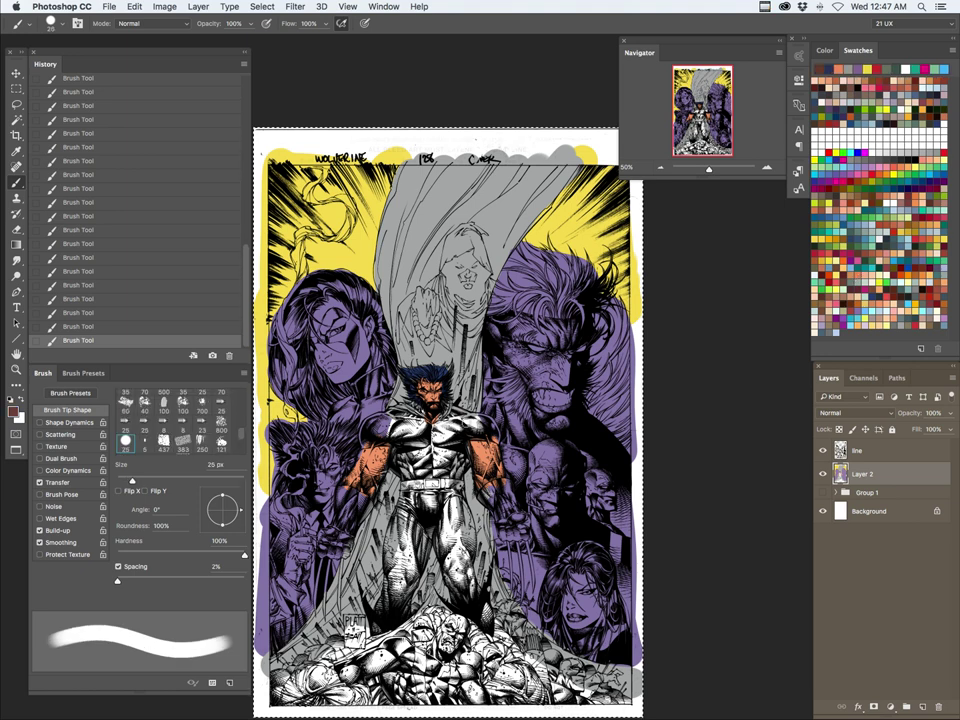
mouse_move(400, 420)
left_mouse_down()
mouse_move(372, 428)
mouse_move(372, 438)
mouse_move(389, 425)
mouse_move(400, 444)
mouse_move(412, 428)
mouse_move(478, 418)
mouse_move(482, 432)
mouse_move(417, 476)
left_mouse_up()
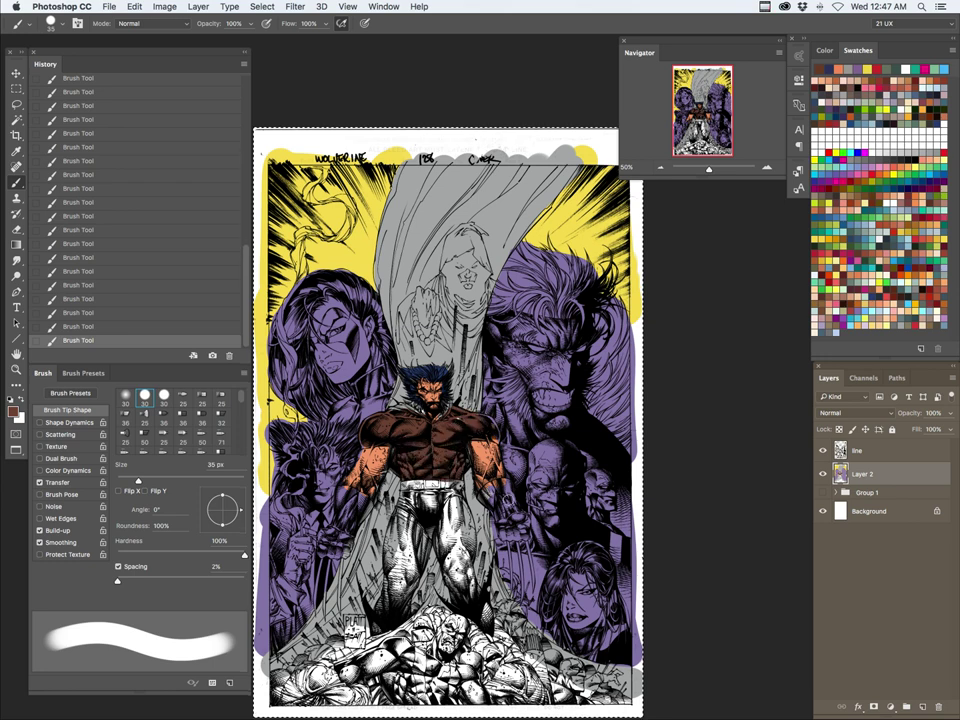
mouse_move(486, 480)
left_mouse_down()
mouse_move(512, 528)
mouse_move(525, 529)
left_mouse_up()
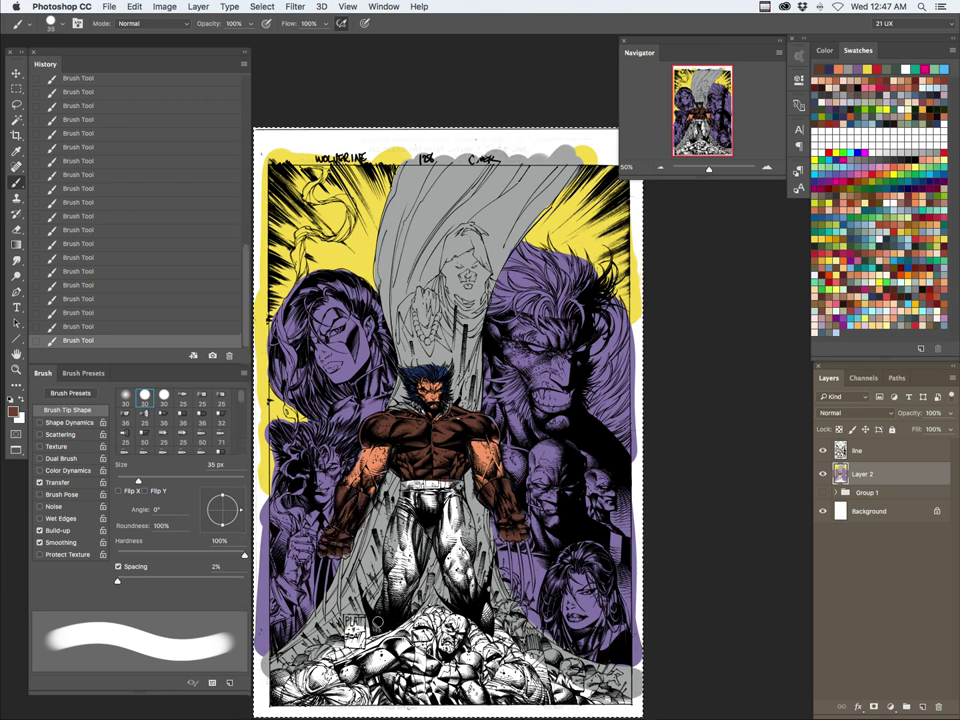
left_click_drag(485, 605, 485, 622)
mouse_move(407, 496)
left_mouse_down()
mouse_move(430, 530)
mouse_move(440, 498)
mouse_move(434, 509)
left_mouse_up()
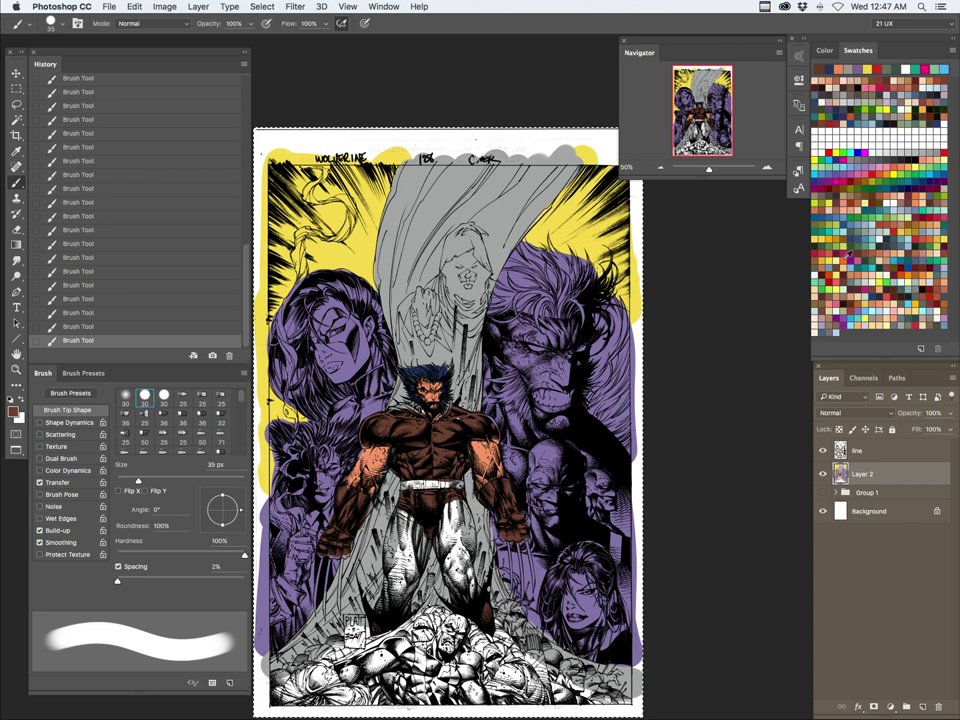
Step: Paint Wolverine's collar and both trouser legs bright orange with a 25 px brush
left_click(856, 68)
key("bracketleft")
key("bracketleft")
left_click_drag(407, 403, 428, 415)
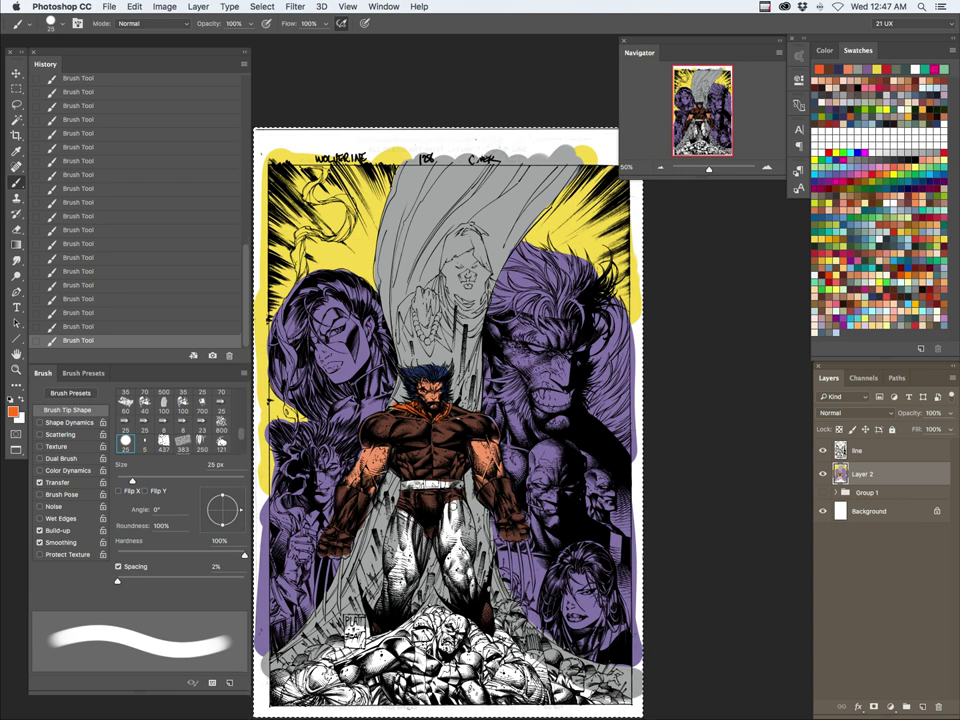
mouse_move(455, 506)
left_mouse_down()
mouse_move(446, 550)
mouse_move(456, 586)
mouse_move(465, 520)
mouse_move(469, 574)
left_mouse_up()
mouse_move(424, 510)
left_mouse_down()
mouse_move(414, 572)
mouse_move(402, 520)
mouse_move(382, 606)
mouse_move(410, 560)
mouse_move(381, 607)
left_mouse_up()
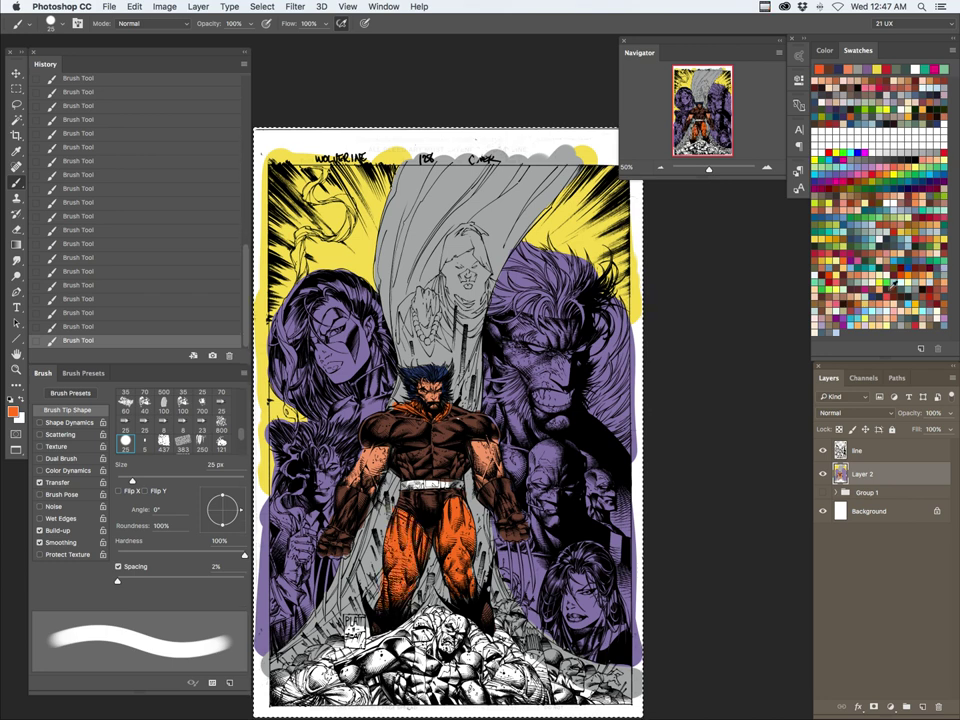
Step: Colour Wolverine's belt red and its buckle yellow sampled from the background, using a much finer brush for the buckle
left_click(834, 276)
left_click_drag(402, 485, 463, 485)
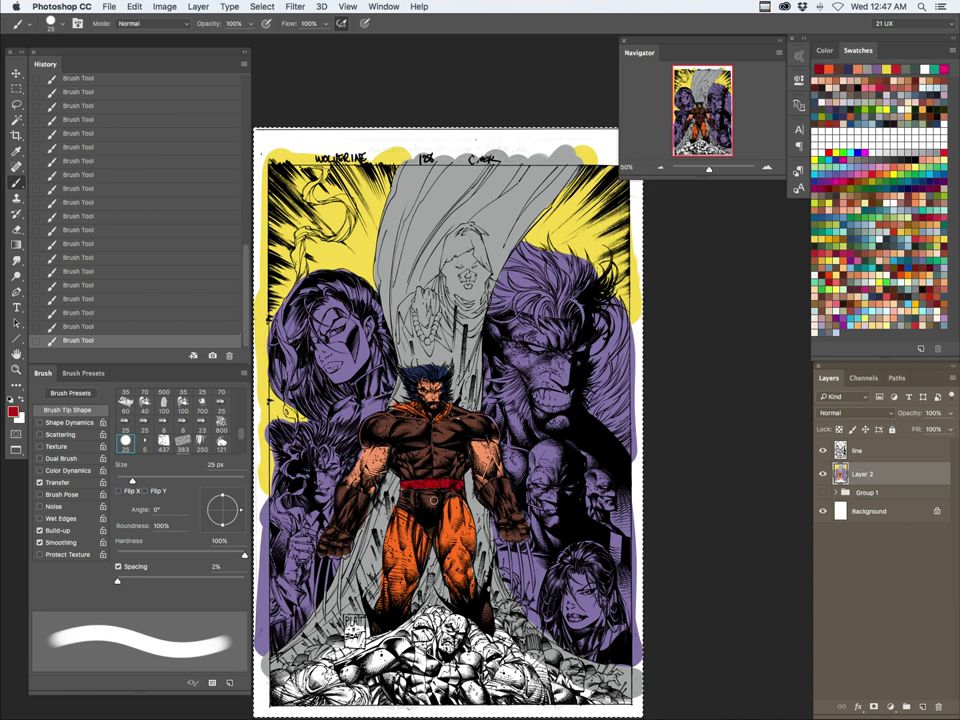
left_click(550, 232, "alt")
key("[")
key("[")
key("[")
key("[")
key("[")
key("[")
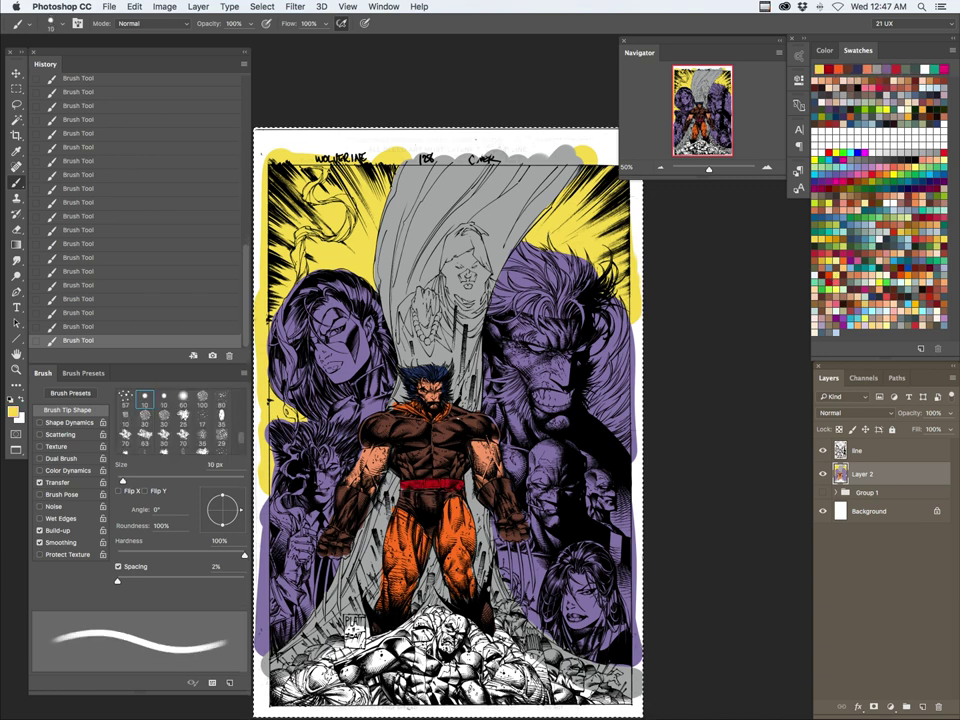
mouse_move(425, 479)
left_mouse_down()
mouse_move(426, 491)
mouse_move(443, 483)
left_mouse_up()
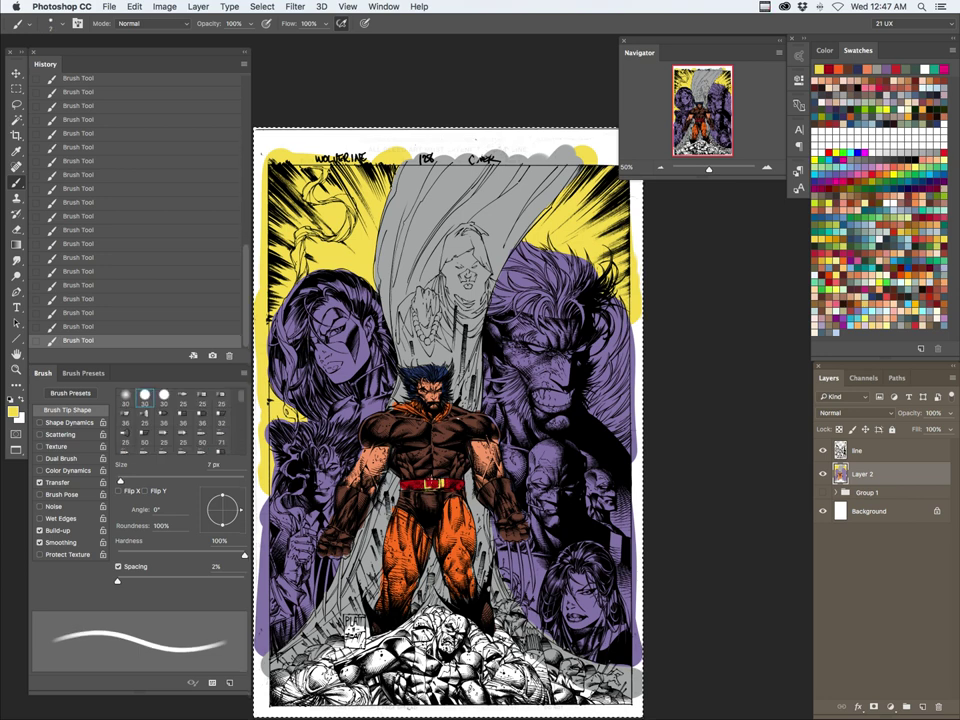
Step: Paint the masked figure lying at Wolverine's feet bright green across head, arms and torso, enlarging the brush to 50 px
key("]")
key("]")
key("]")
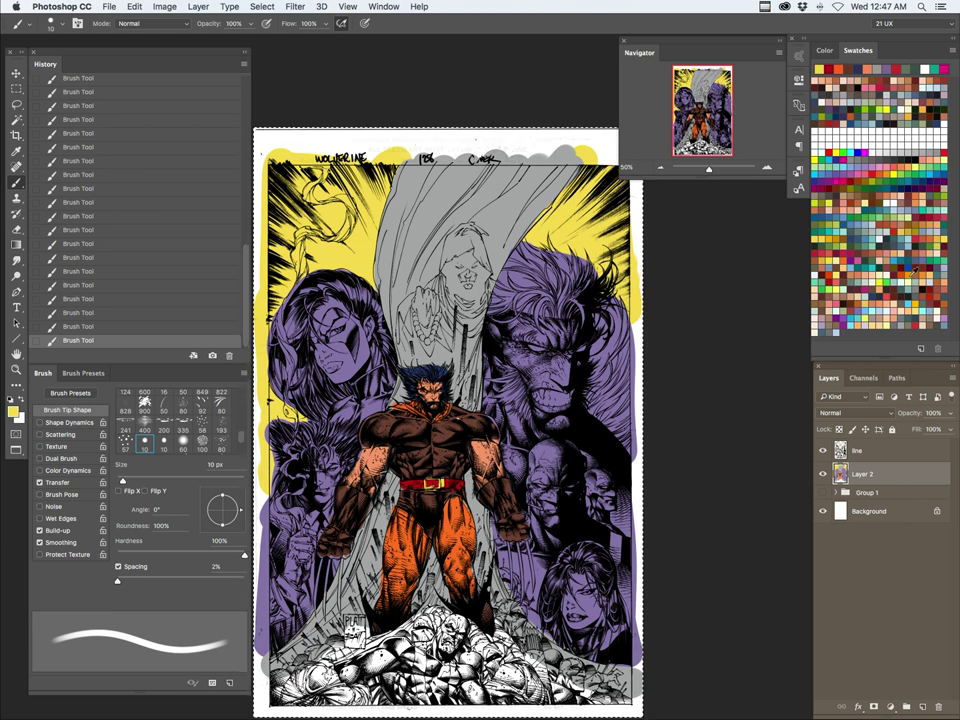
left_click(826, 285)
key("]")
key("]")
key("]")
key("]")
key("]")
key("]")
key("]")
key("]")
mouse_move(406, 648)
left_mouse_down()
mouse_move(409, 707)
mouse_move(423, 665)
mouse_move(443, 663)
mouse_move(441, 677)
mouse_move(472, 680)
left_mouse_up()
mouse_move(444, 634)
left_mouse_down()
mouse_move(456, 622)
mouse_move(437, 656)
left_mouse_up()
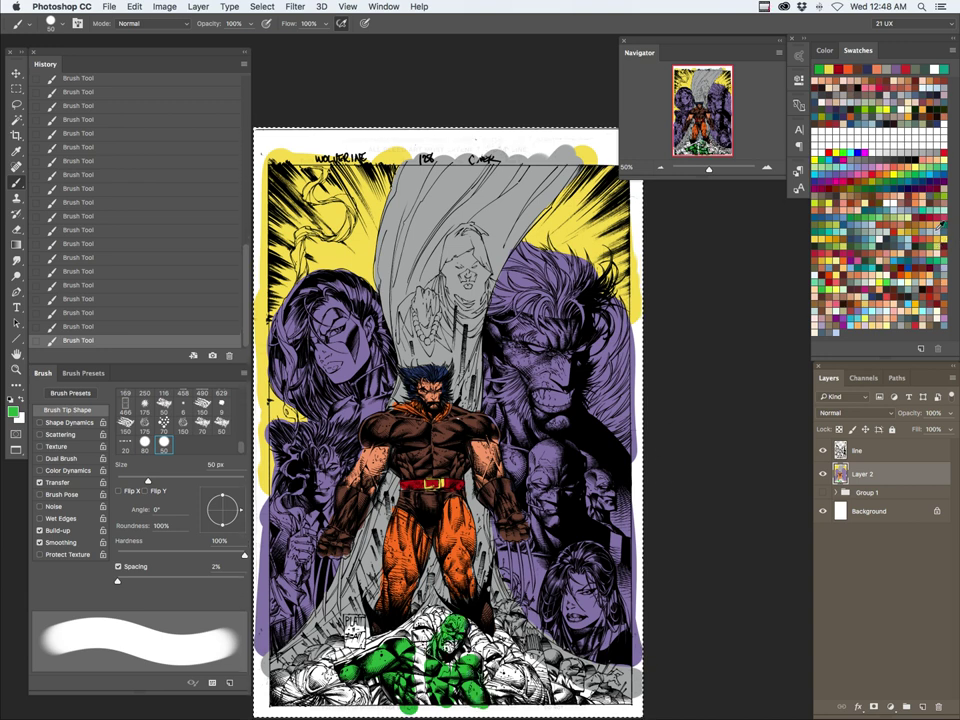
Step: Paint the green figure's two chest straps ochre, using a 35 px brush and a 25 px brush
left_click(914, 231)
key("[")
key("[")
key("[")
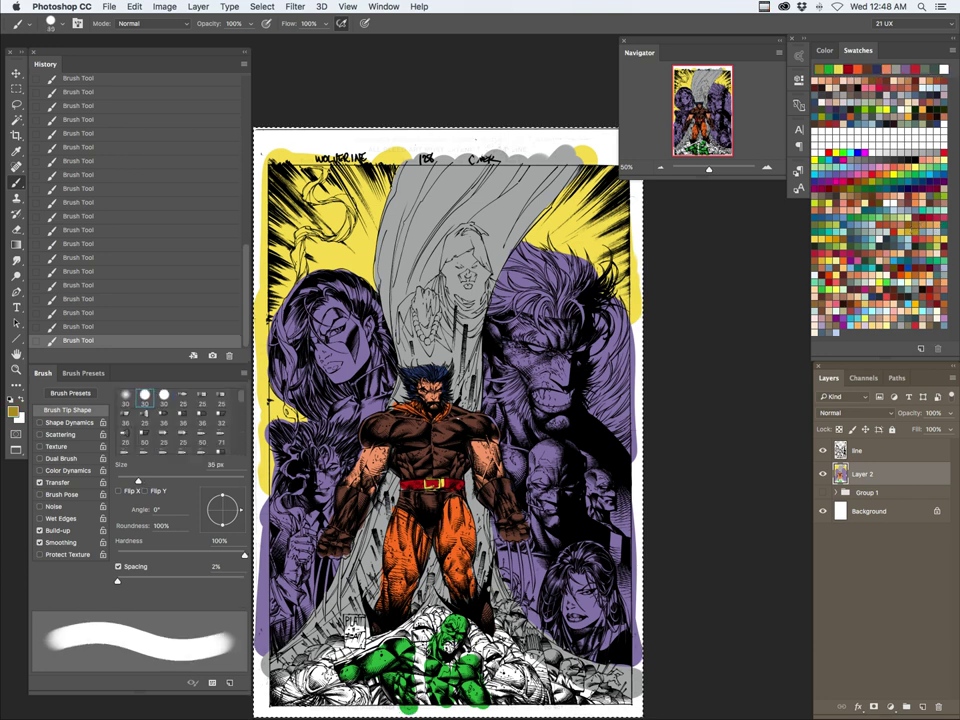
left_click_drag(421, 646, 424, 706)
key("[")
key("[")
left_click_drag(450, 660, 452, 688)
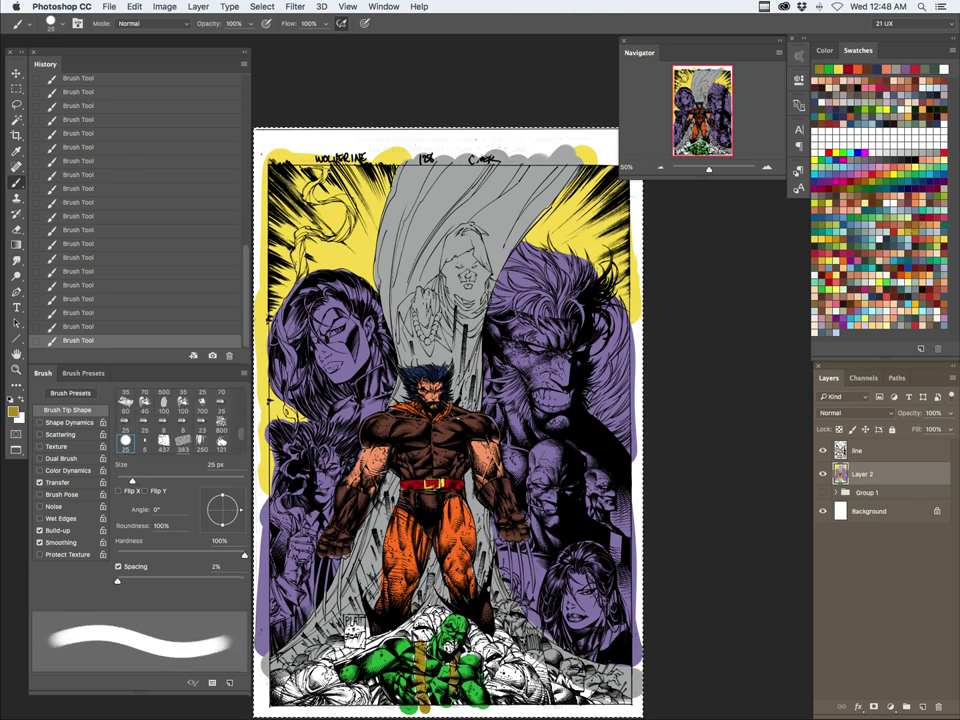
Step: Colour the green figure's exposed face with the sampled skin tone, and the bodies on either side with the belt's red
left_click(470, 455, "alt")
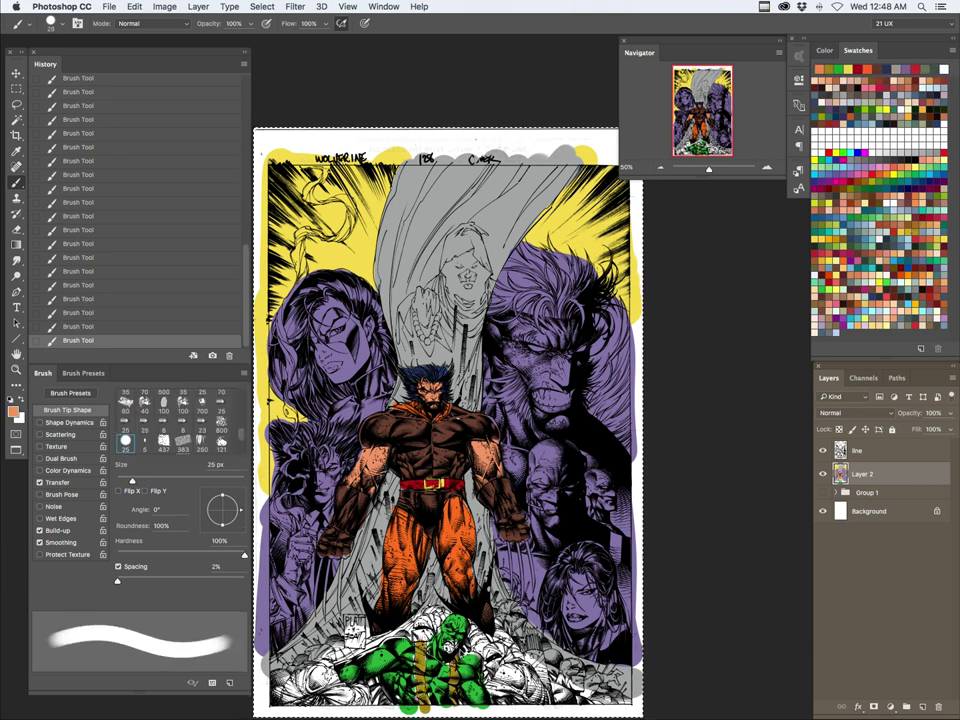
left_click_drag(447, 639, 450, 650)
left_click(412, 485, "alt")
mouse_move(494, 648)
left_mouse_down()
mouse_move(490, 676)
mouse_move(505, 660)
mouse_move(491, 680)
mouse_move(498, 703)
mouse_move(522, 672)
mouse_move(535, 690)
mouse_move(510, 694)
left_mouse_up()
mouse_move(331, 666)
left_mouse_down()
mouse_move(320, 652)
mouse_move(290, 696)
mouse_move(306, 672)
mouse_move(312, 692)
mouse_move(340, 694)
left_mouse_up()
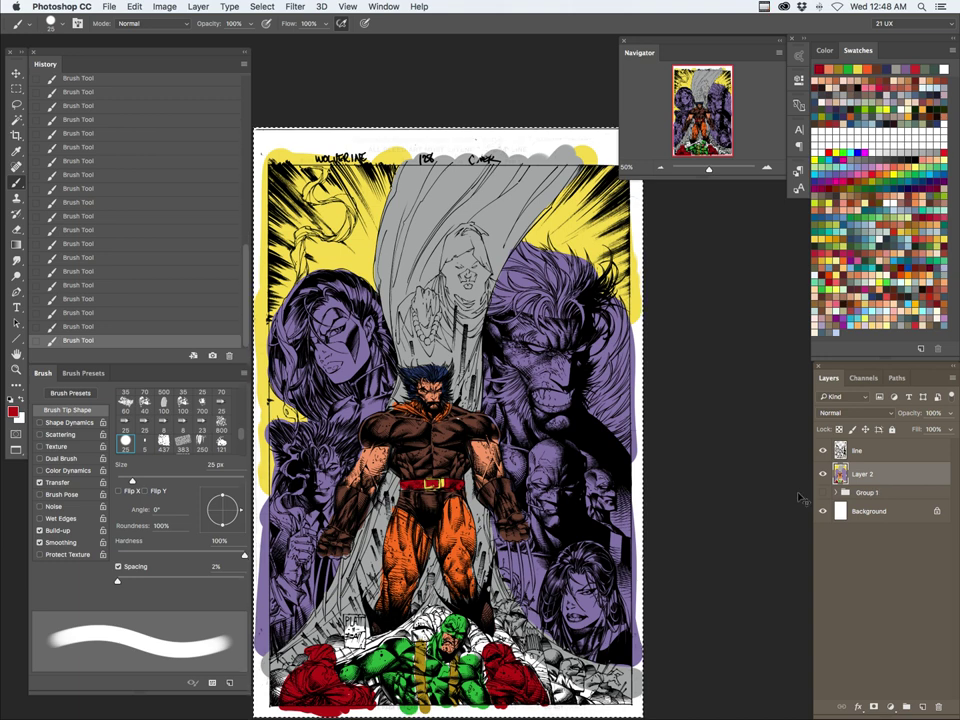
Step: Add a new layer between the line art and the flat colours, and choose the soft brush preset
key("super+shift+n")
key("Return")
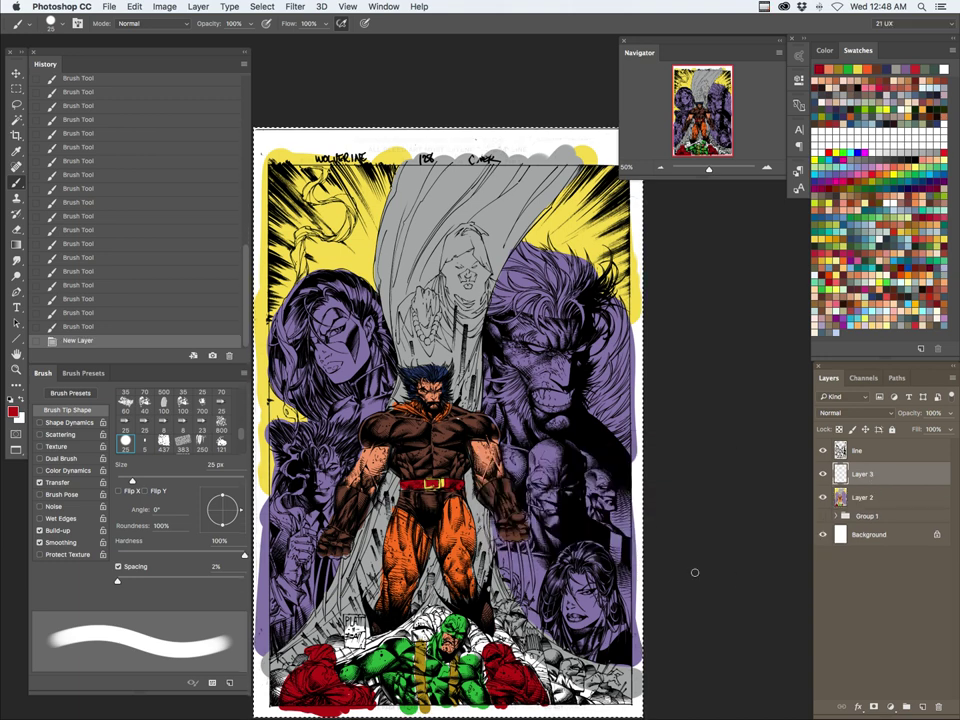
left_click(16, 22)
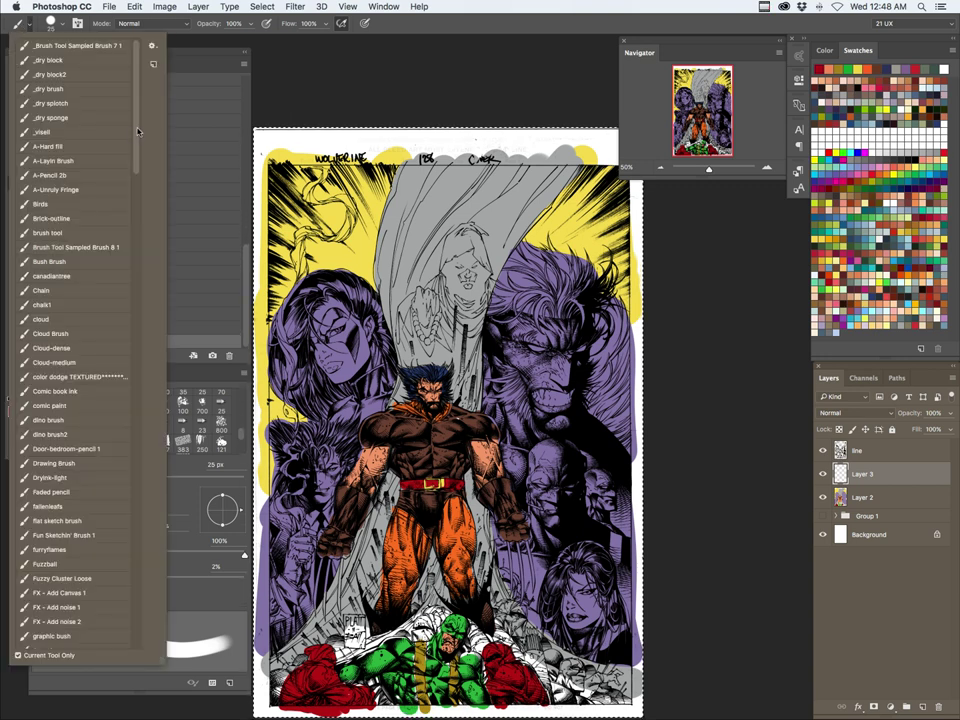
scroll(144, 328, "down", 10)
scroll(143, 282, "down", 1)
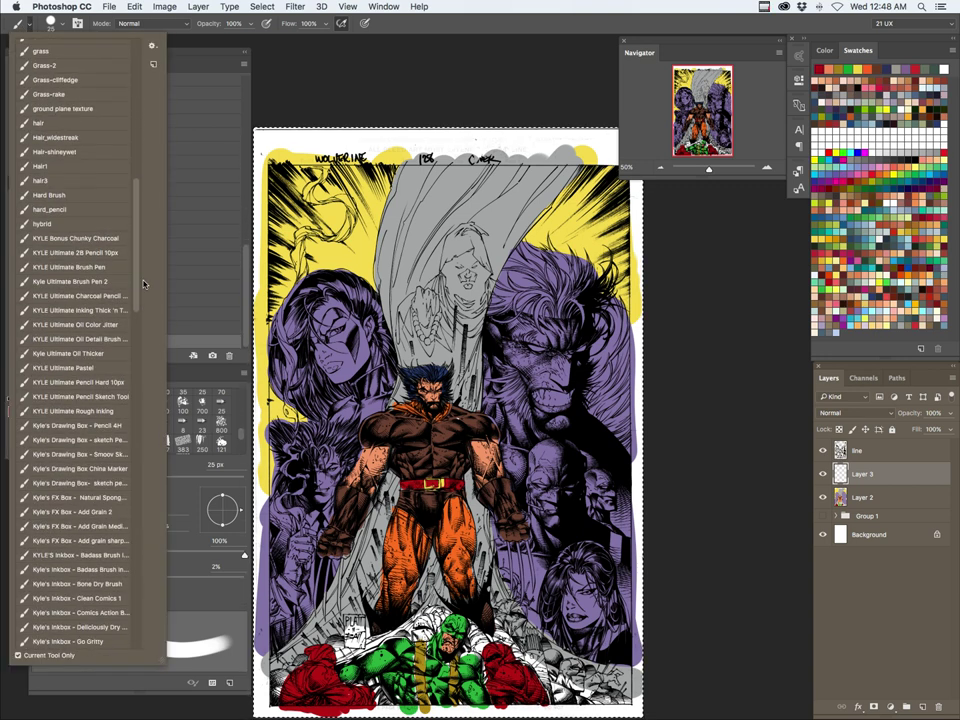
left_click_drag(143, 284, 150, 510)
left_click(120, 495)
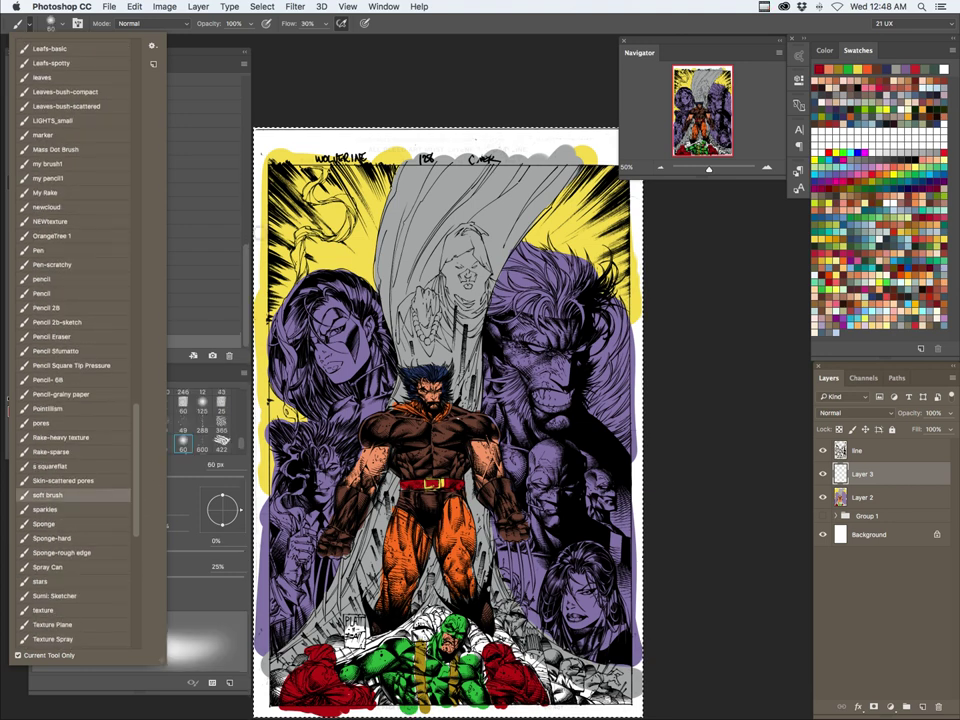
left_click(446, 30)
Step: Paint a soft quick mask over Wolverine and the centre of the cover, enlarging the brush from 300 to 700 px
key("]")
key("]")
key("]")
key("]")
key("]")
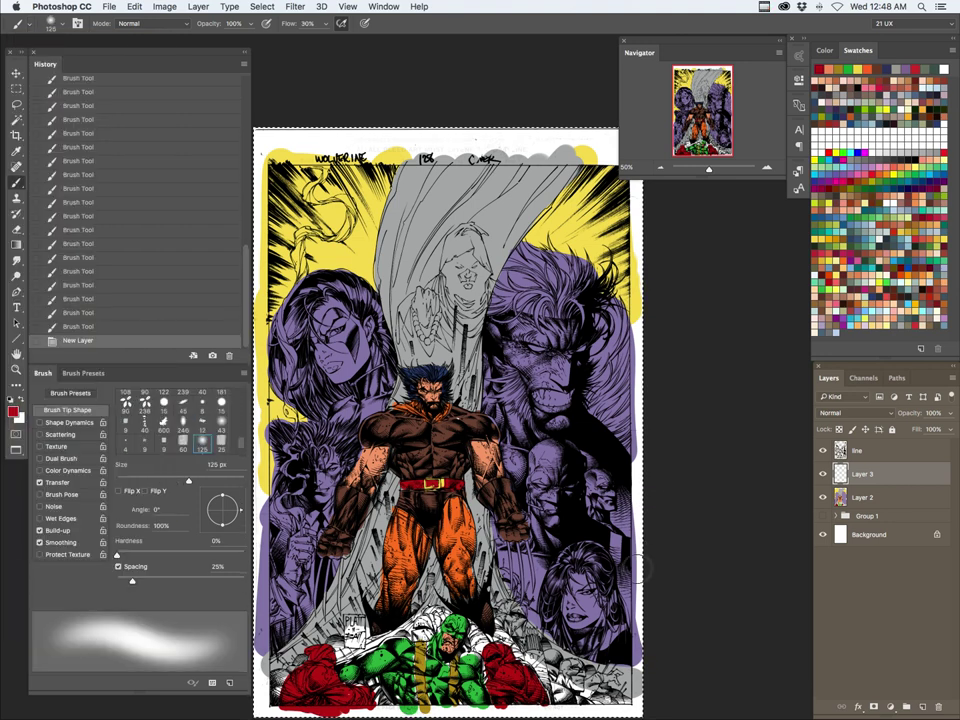
key("q")
key("bracketright")
key("bracketright")
key("bracketright")
key("bracketright")
key("bracketright")
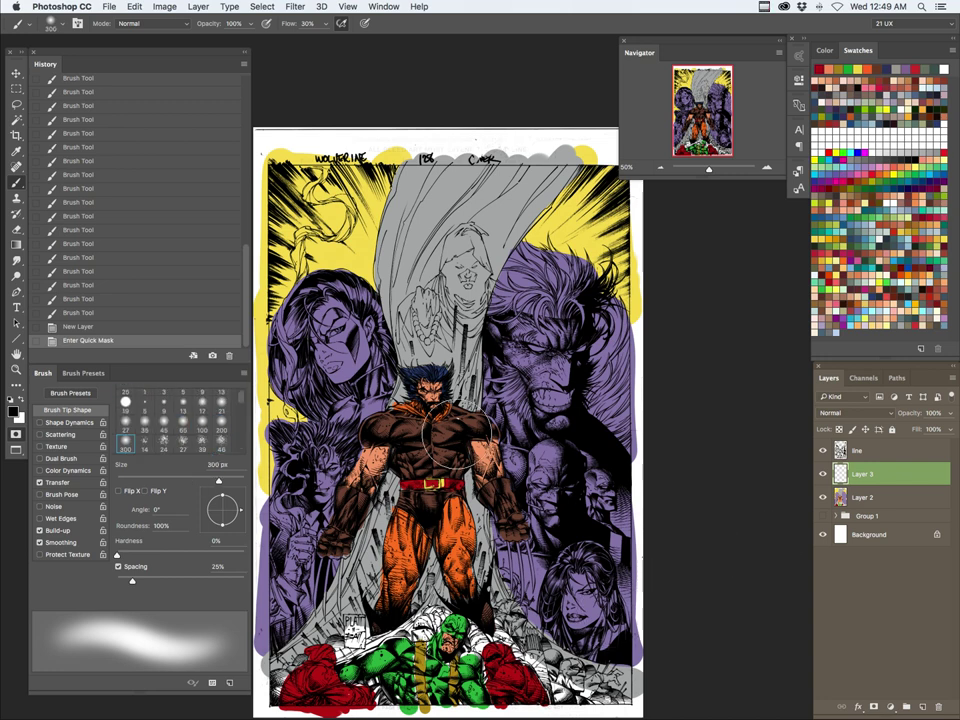
mouse_move(462, 437)
left_mouse_down()
mouse_move(433, 470)
mouse_move(450, 340)
mouse_move(420, 390)
mouse_move(480, 420)
mouse_move(506, 400)
mouse_move(440, 530)
mouse_move(380, 565)
left_mouse_up()
key("bracketright")
key("bracketright")
key("bracketright")
key("bracketright")
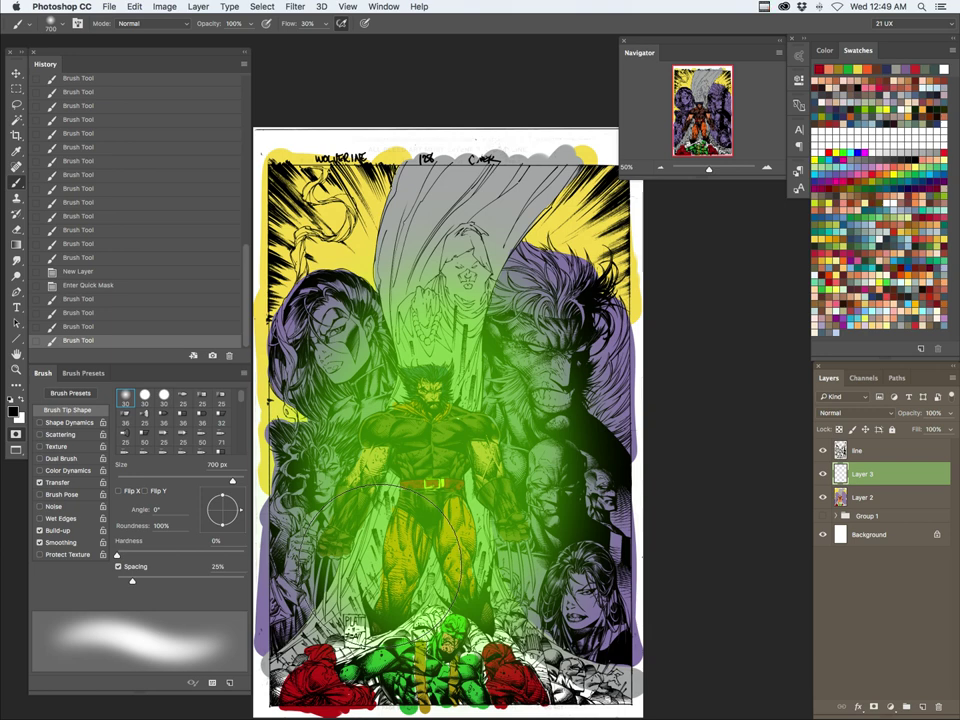
Step: Turn the mask into a selection, fill the surrounding area of Layer 3 with black, deselect, and set the layer's opacity to 50%
key("q")
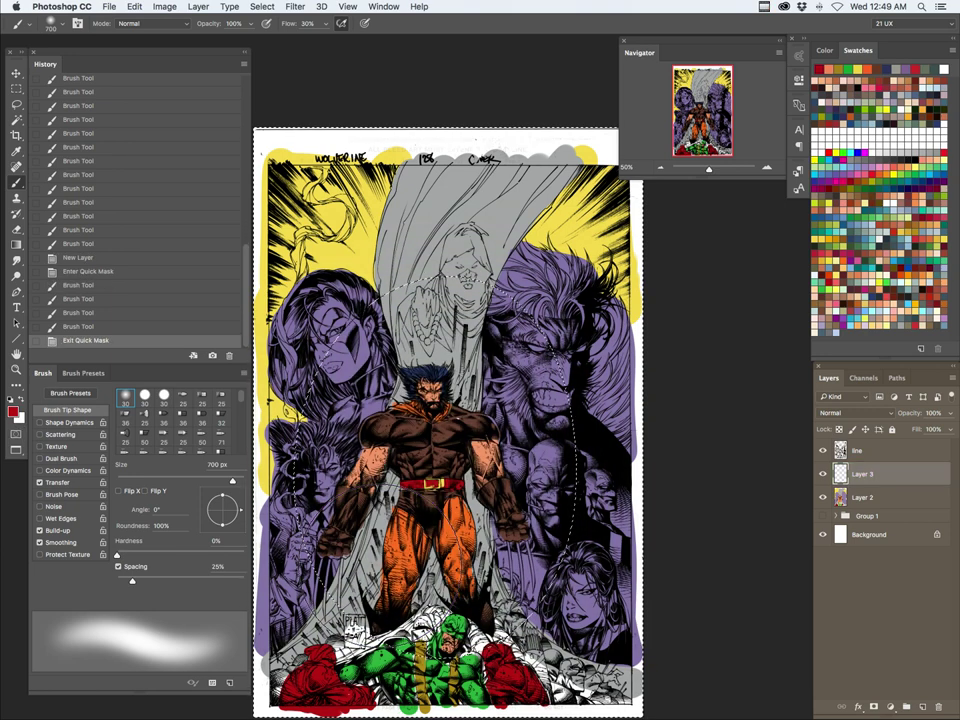
key("d")
key("alt+BackSpace")
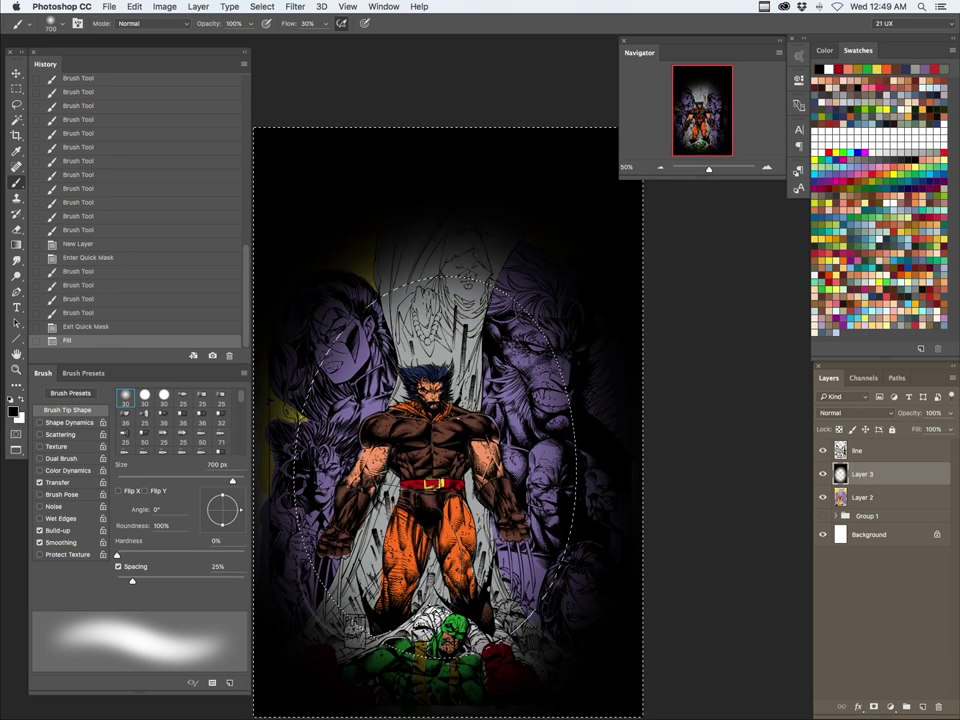
key("super+d")
key("h")
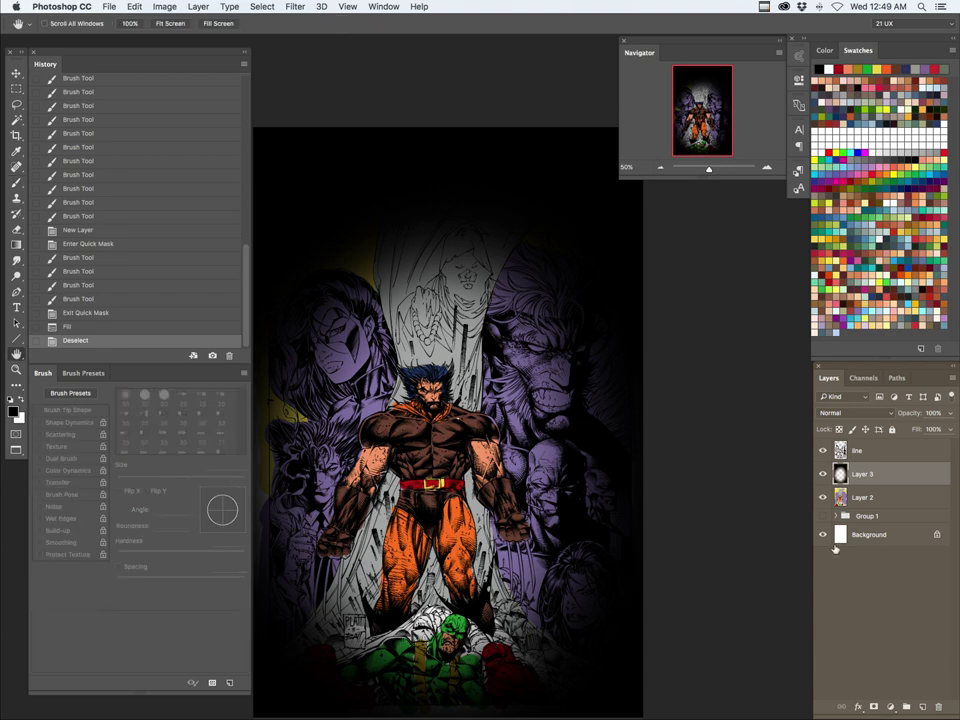
key("2")
key("5")
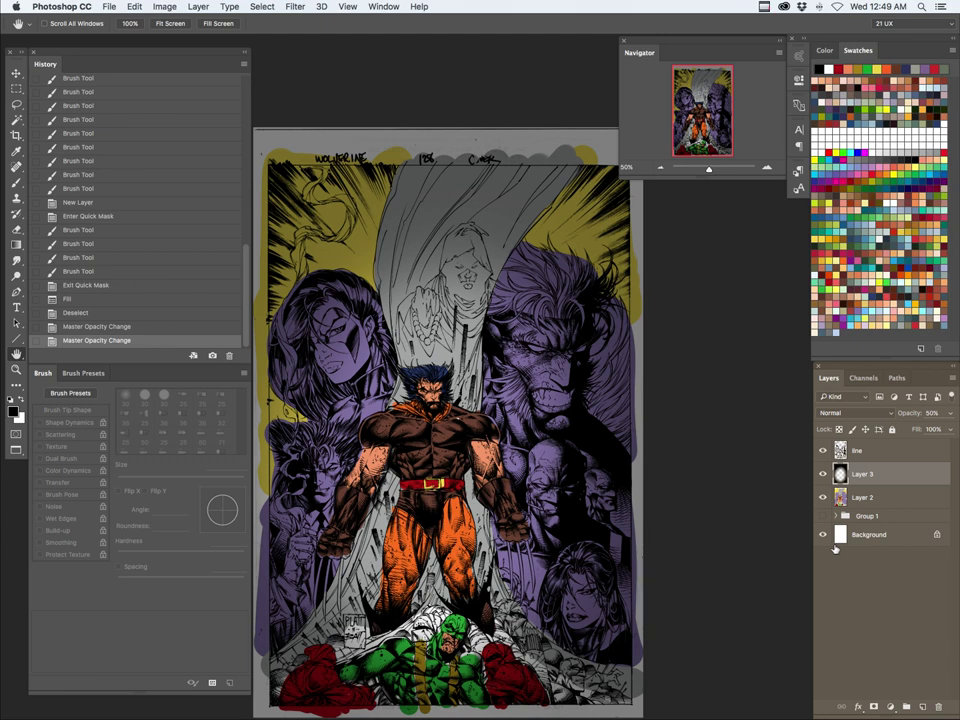
Step: Lock the vignette layer's transparency, refill it with dark blue, and blend it as Multiply at 70% opacity
key("super+slash")
left_click(858, 316)
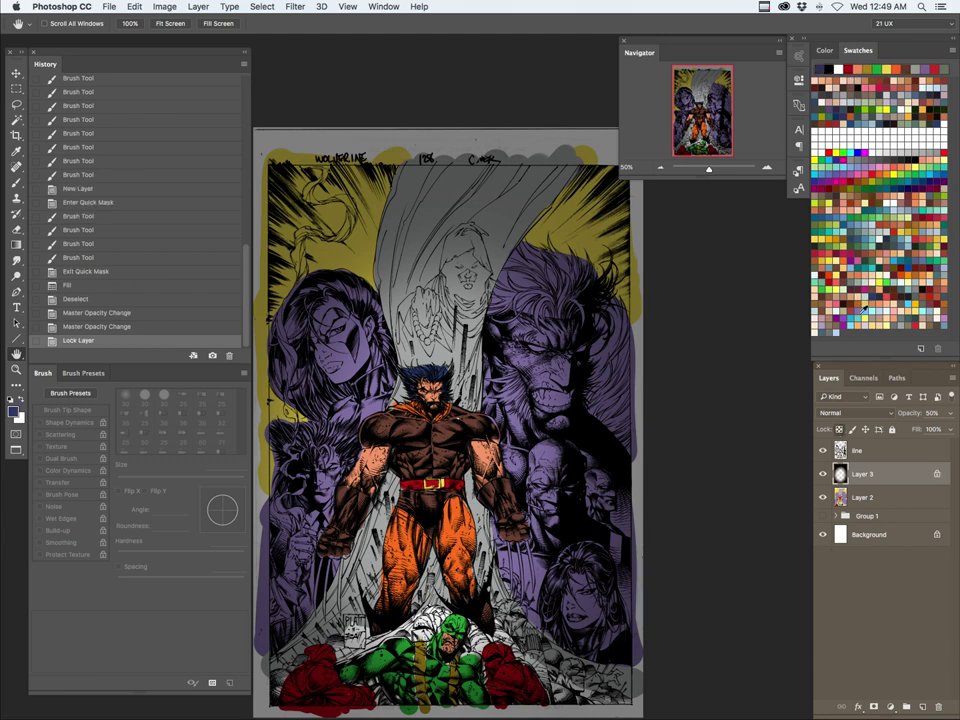
key("alt+BackSpace")
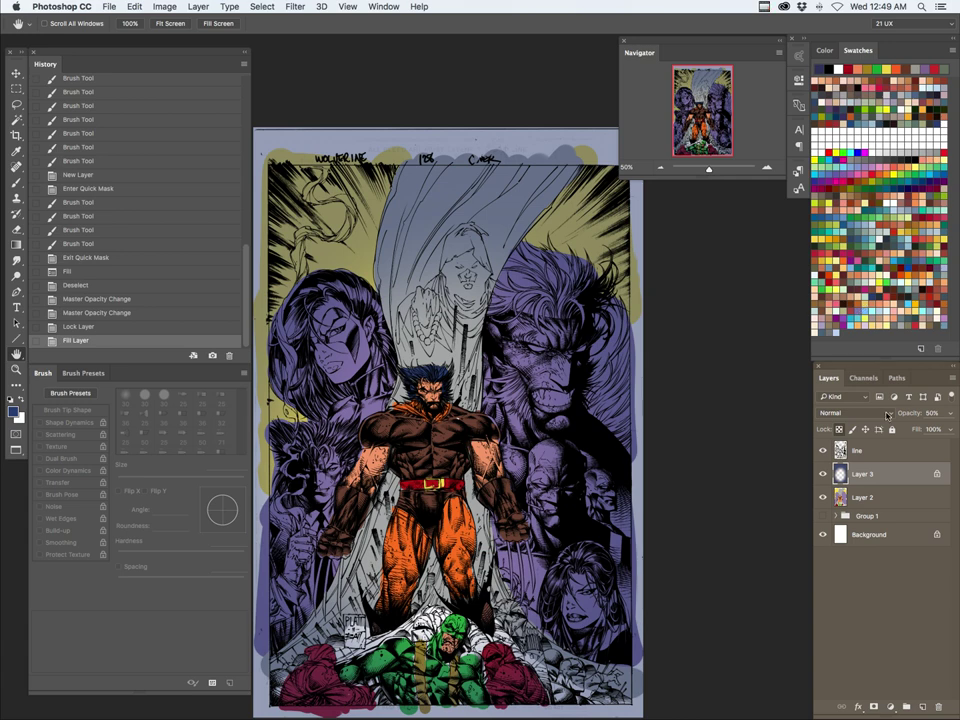
left_click(855, 412)
left_click(850, 452)
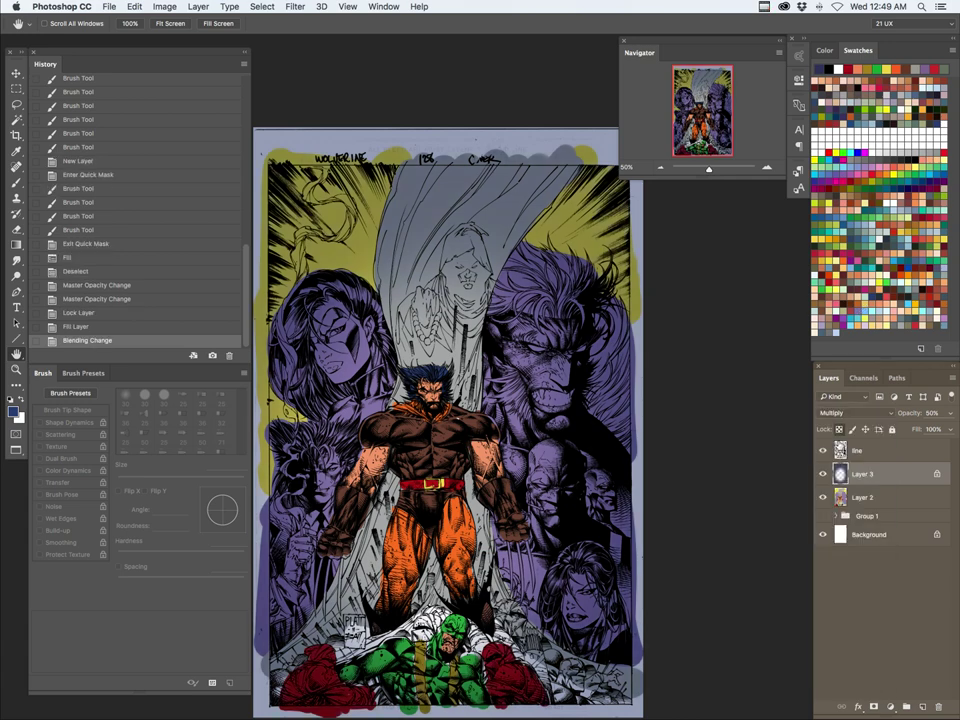
key("7")
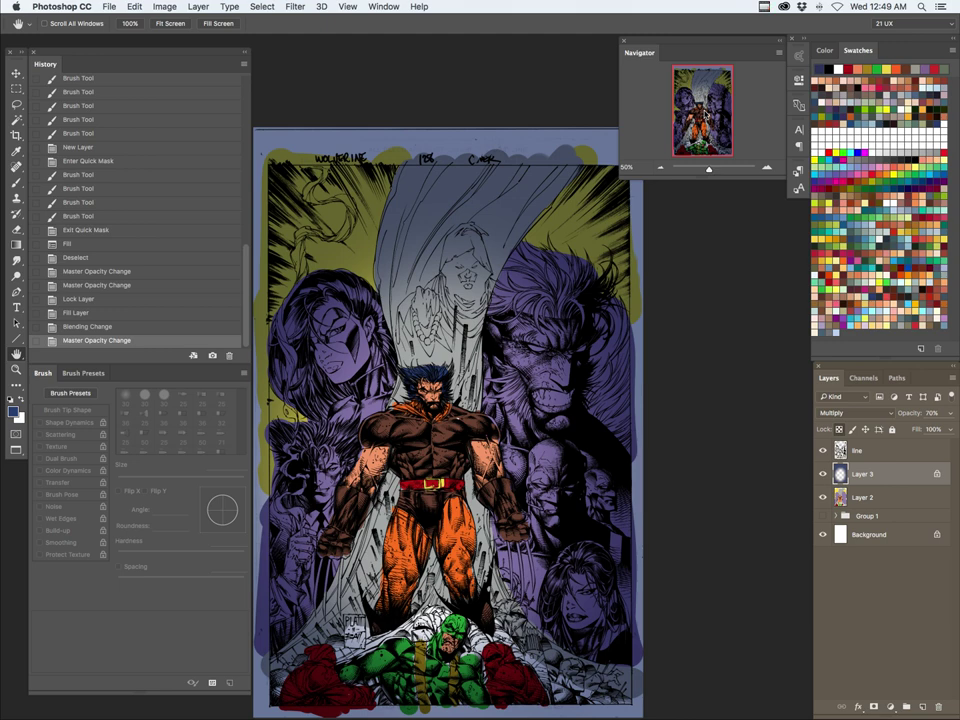
Step: On Layer 2, lasso the background and supporting characters on both sides of Wolverine and fill the selection with dark blue
left_click(851, 503)
key("l")
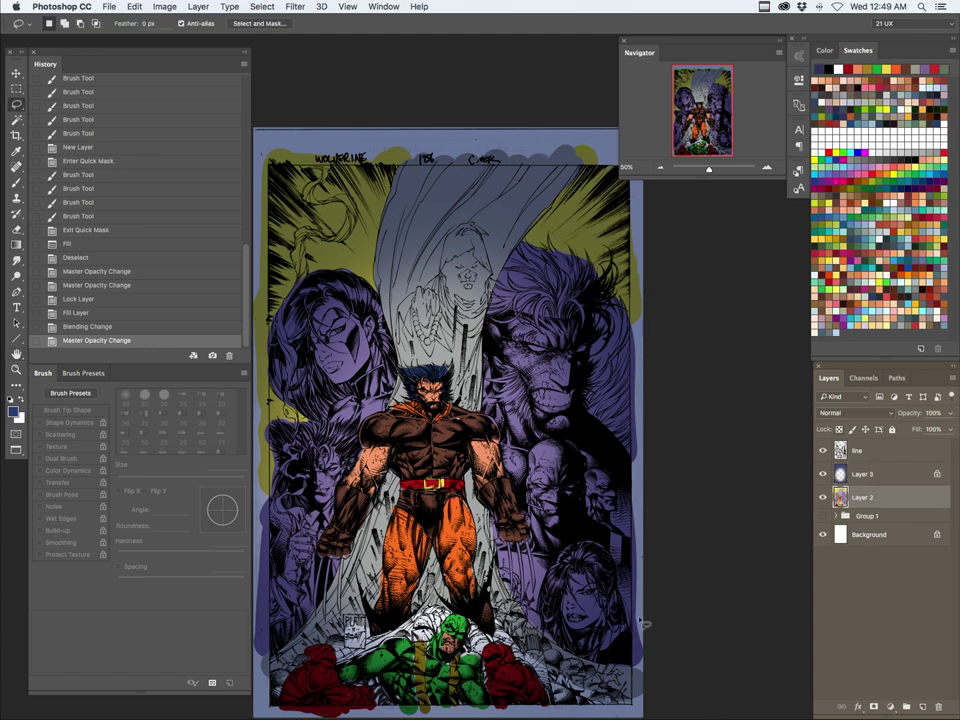
mouse_move(643, 631)
left_mouse_down()
mouse_move(640, 669)
mouse_move(527, 624)
mouse_move(519, 551)
left_mouse_up()
mouse_move(486, 322)
left_mouse_down()
mouse_move(547, 212)
mouse_move(698, 343)
left_mouse_up()
mouse_move(411, 145)
left_mouse_down()
mouse_move(374, 277)
mouse_move(390, 388)
mouse_move(365, 423)
left_mouse_up()
mouse_move(280, 321)
left_mouse_down()
mouse_move(250, 432)
mouse_move(239, 664)
mouse_move(330, 87)
mouse_move(318, 113)
left_mouse_up()
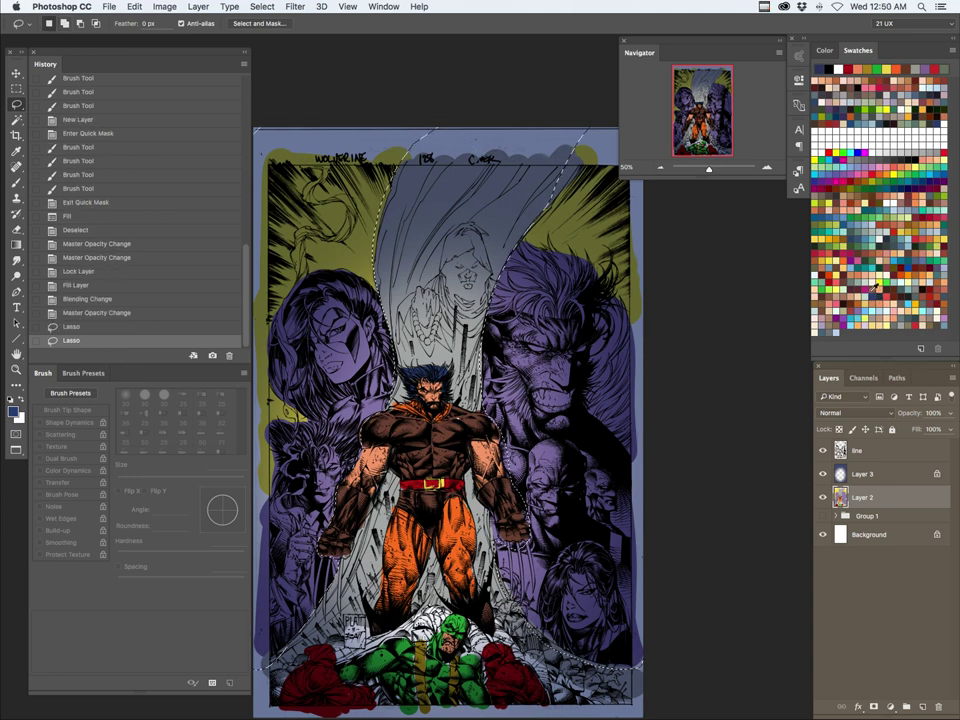
key("alt+BackSpace")
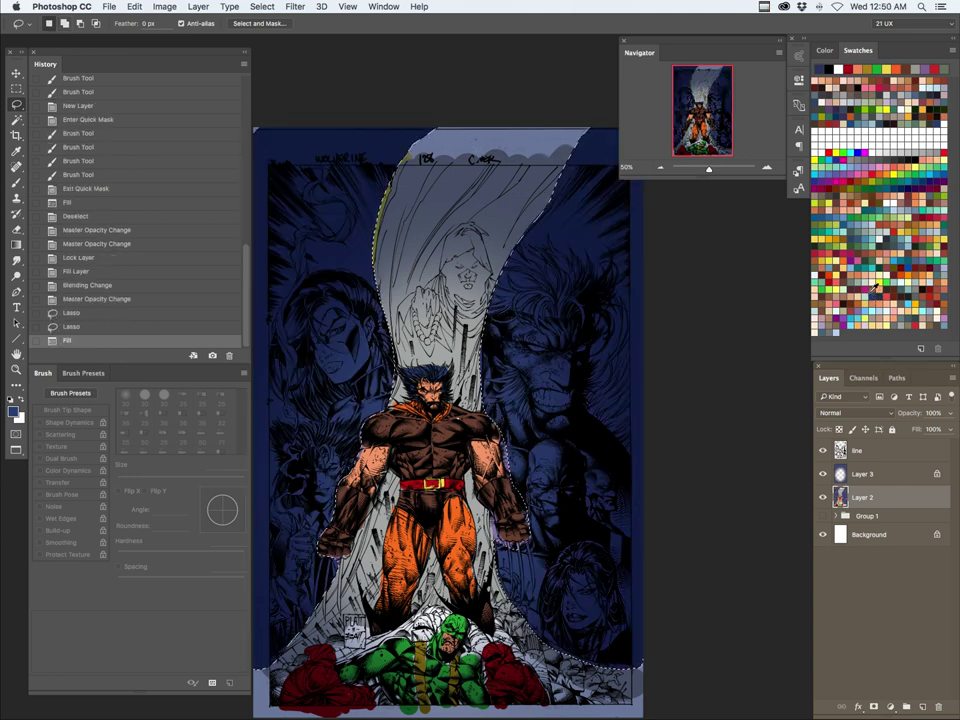
key("super+shift+f")
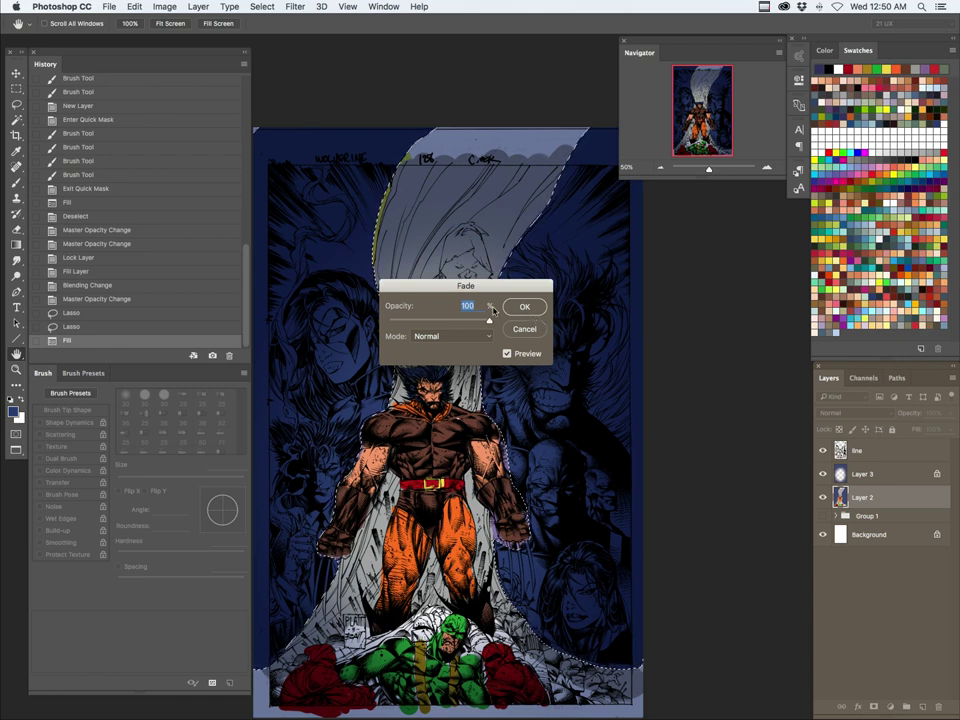
left_click_drag(508, 281, 534, 264)
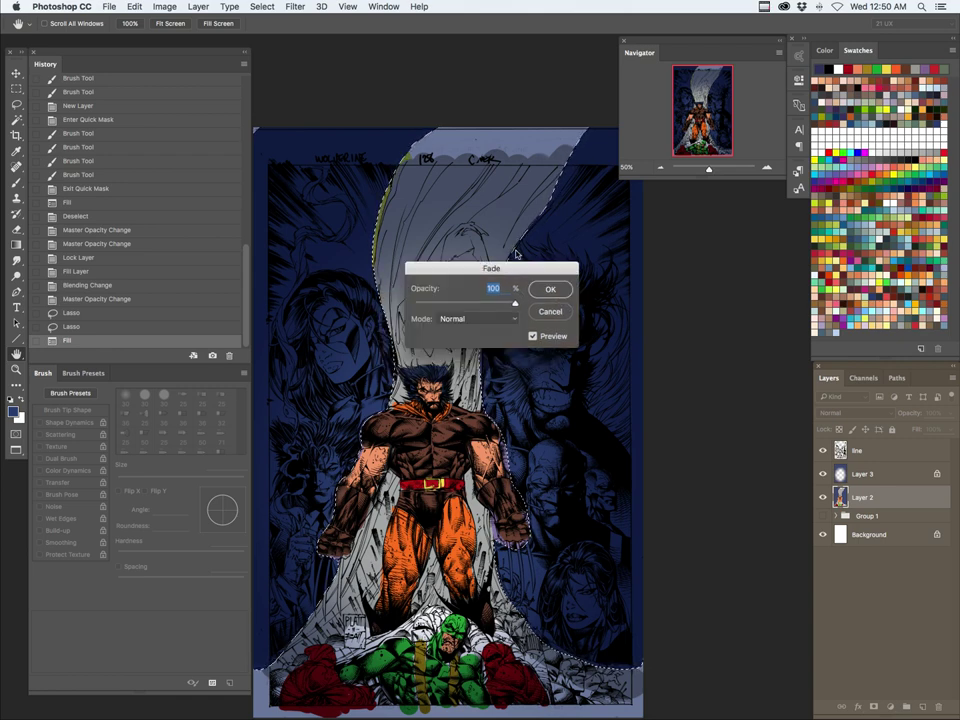
left_click(550, 311)
left_click(134, 7)
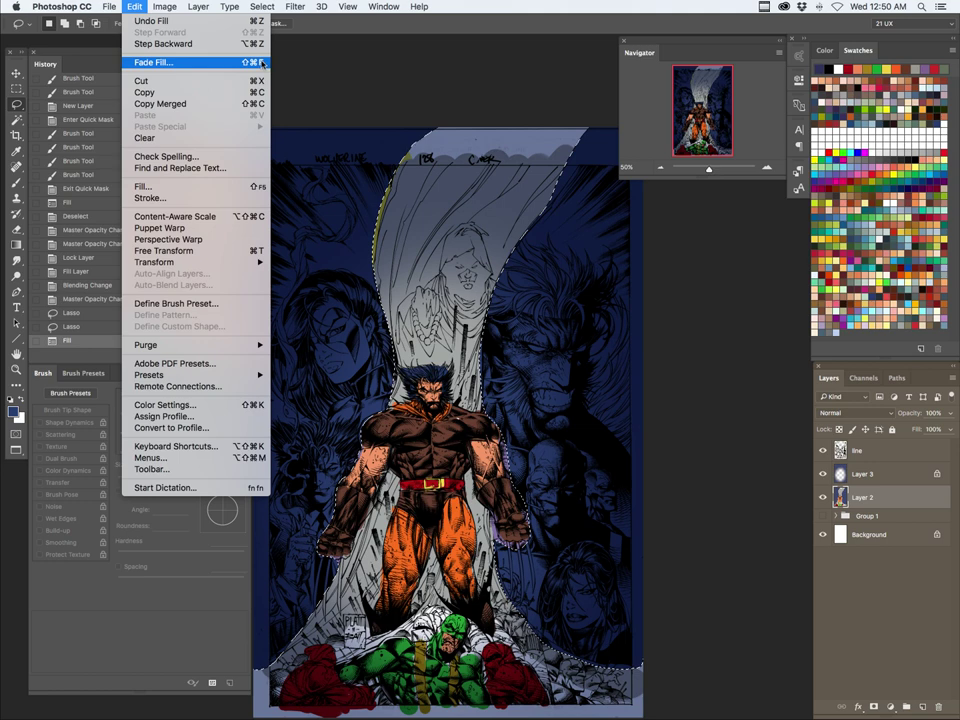
left_click(357, 272)
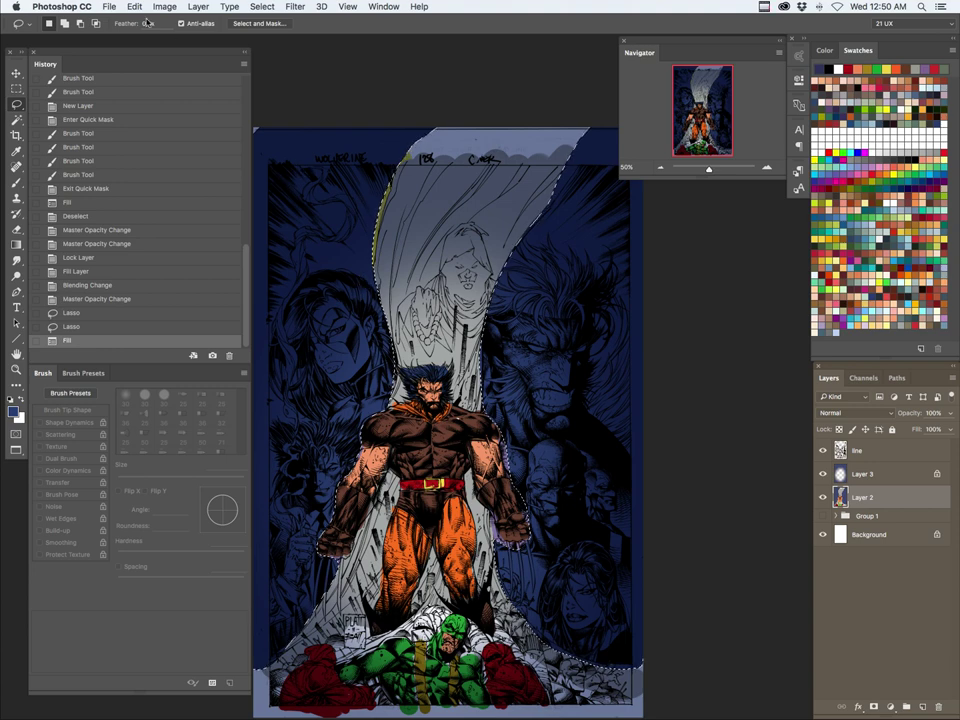
left_click(134, 6)
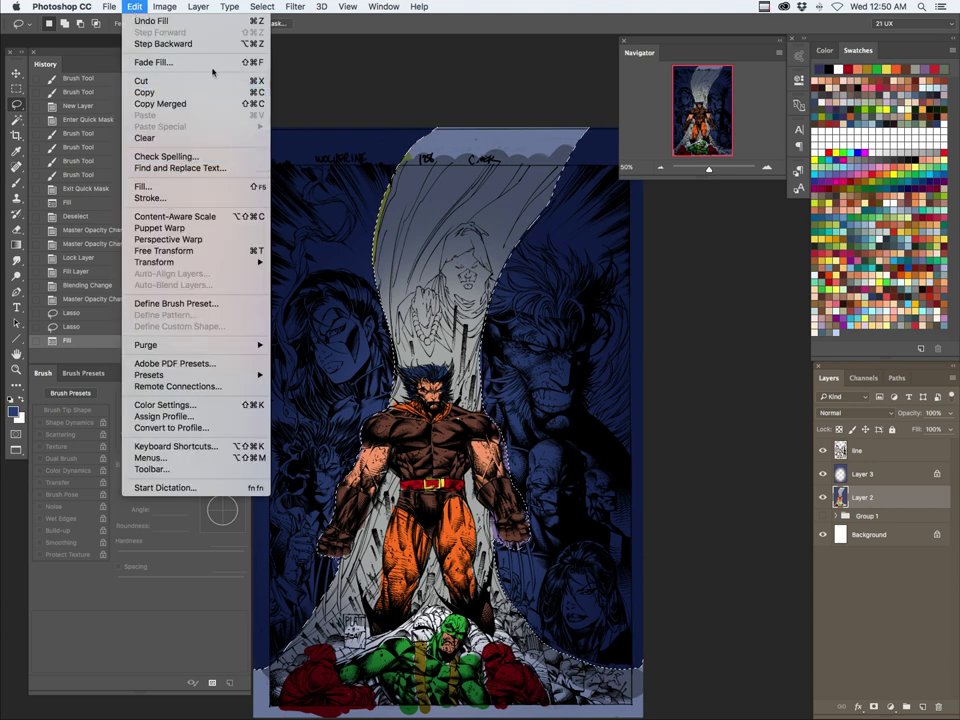
left_click(367, 47)
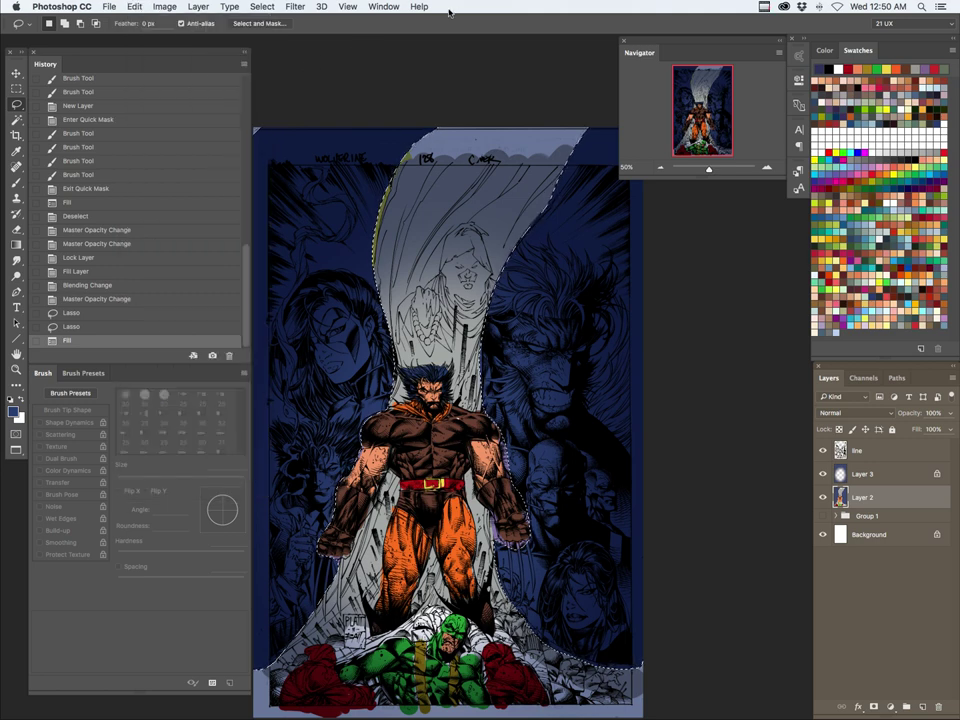
Step: Try fading the dark blue fill in Normal, Overlay and Color modes at opacities between 45% and 92%, and cancel the fade
key("super+shift+f")
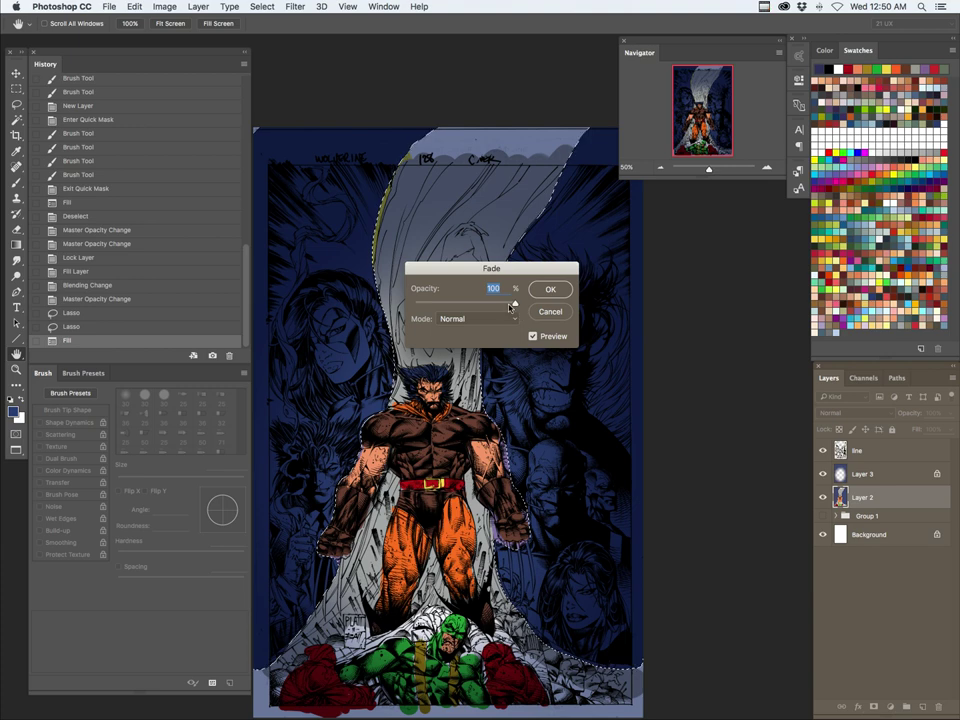
left_click_drag(510, 306, 461, 291)
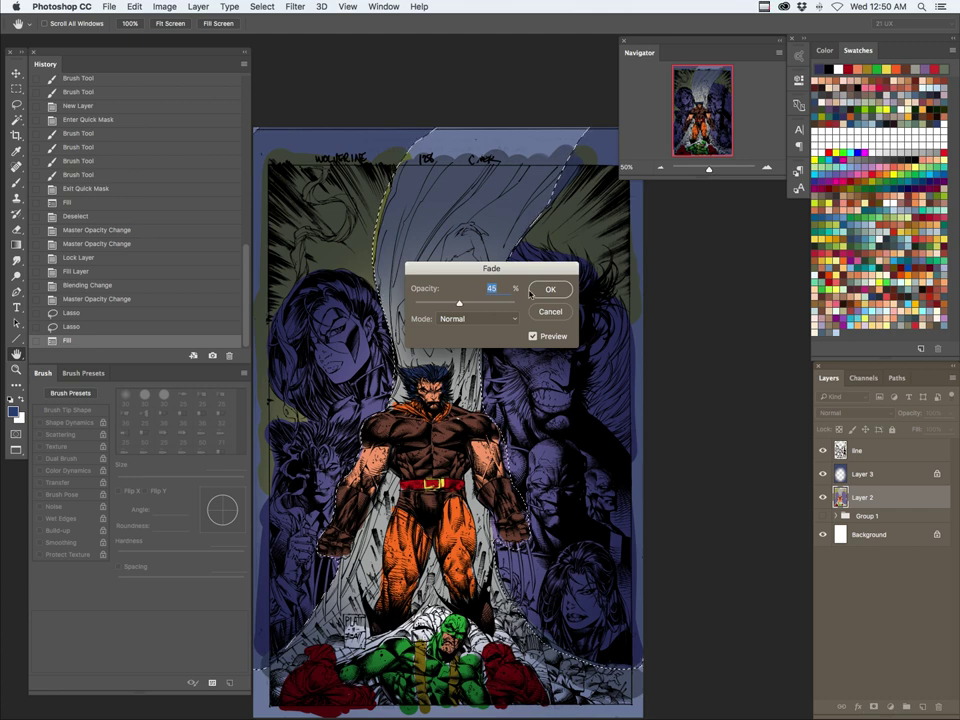
left_click_drag(464, 311, 471, 309)
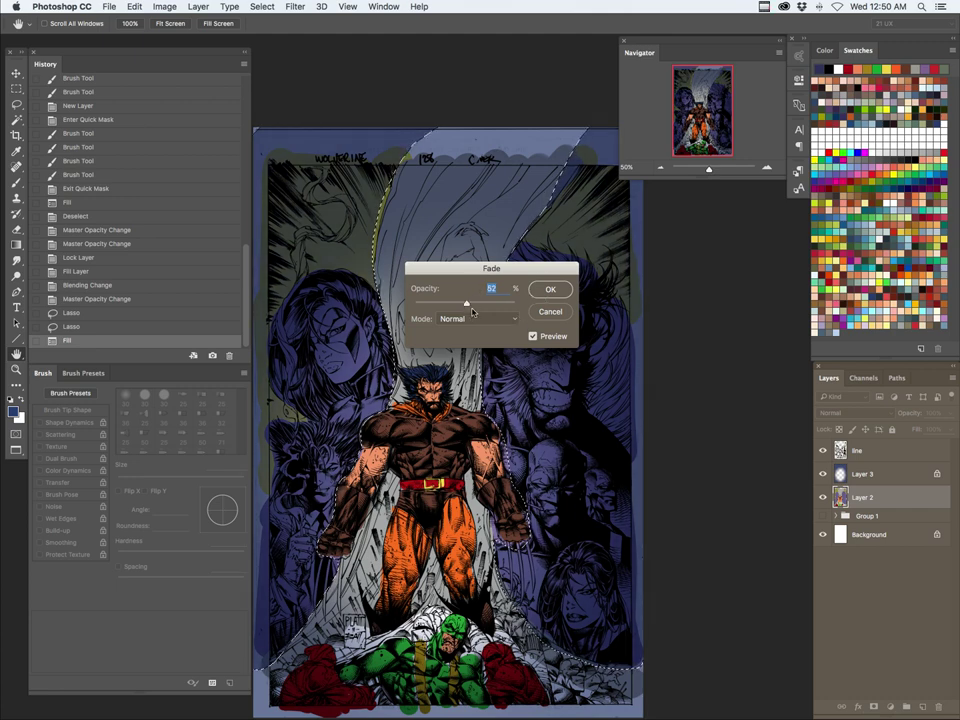
left_click(475, 318)
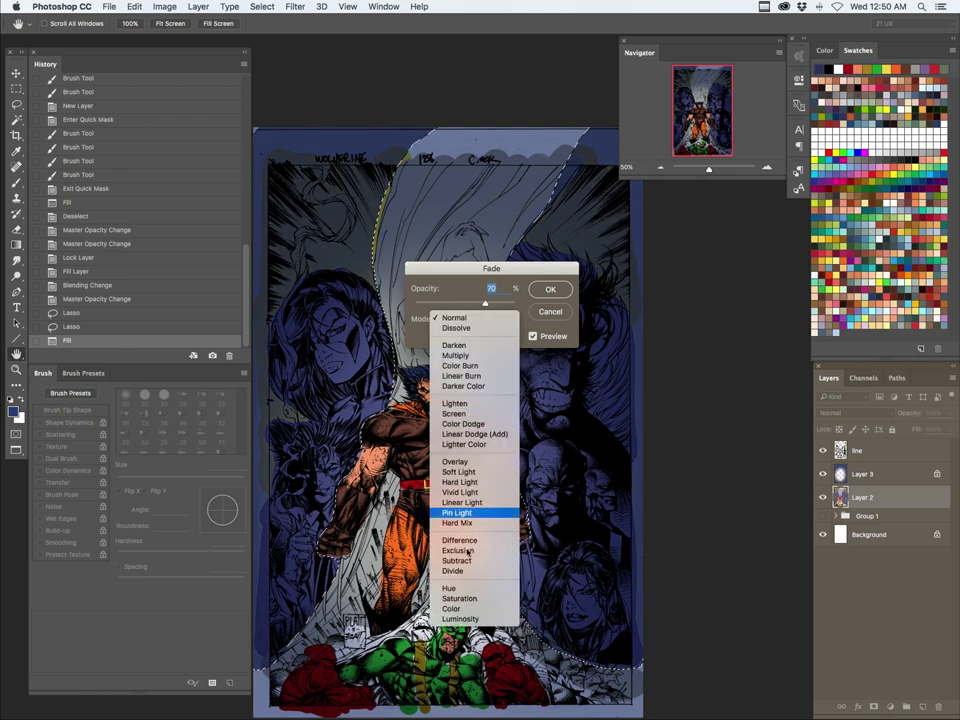
left_click(470, 447)
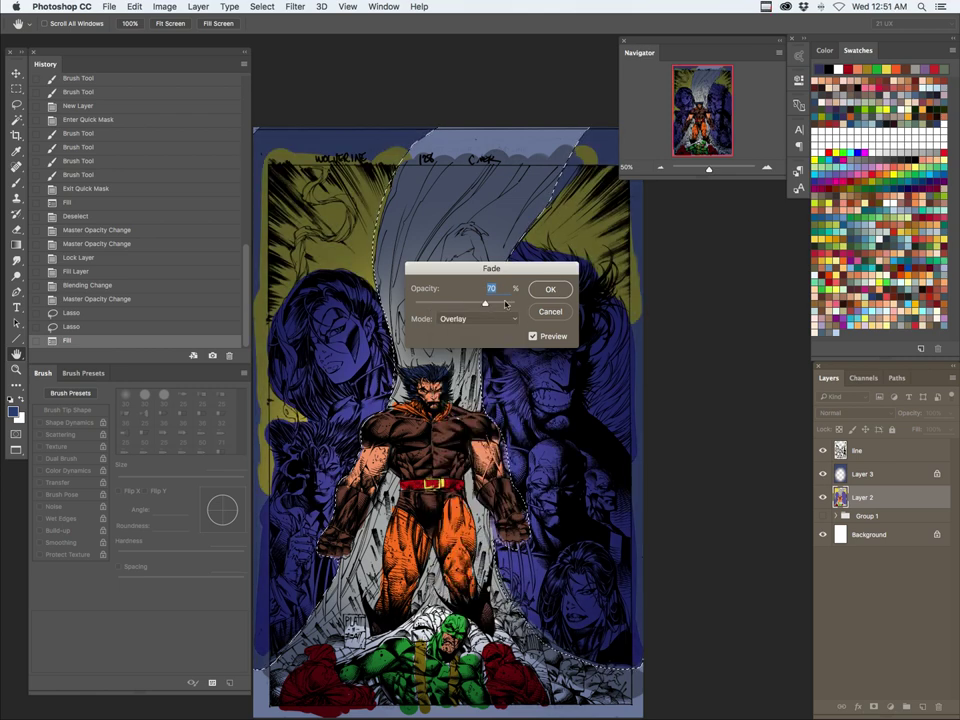
left_click(475, 318)
left_click(461, 221)
left_click(475, 318)
left_click(458, 561)
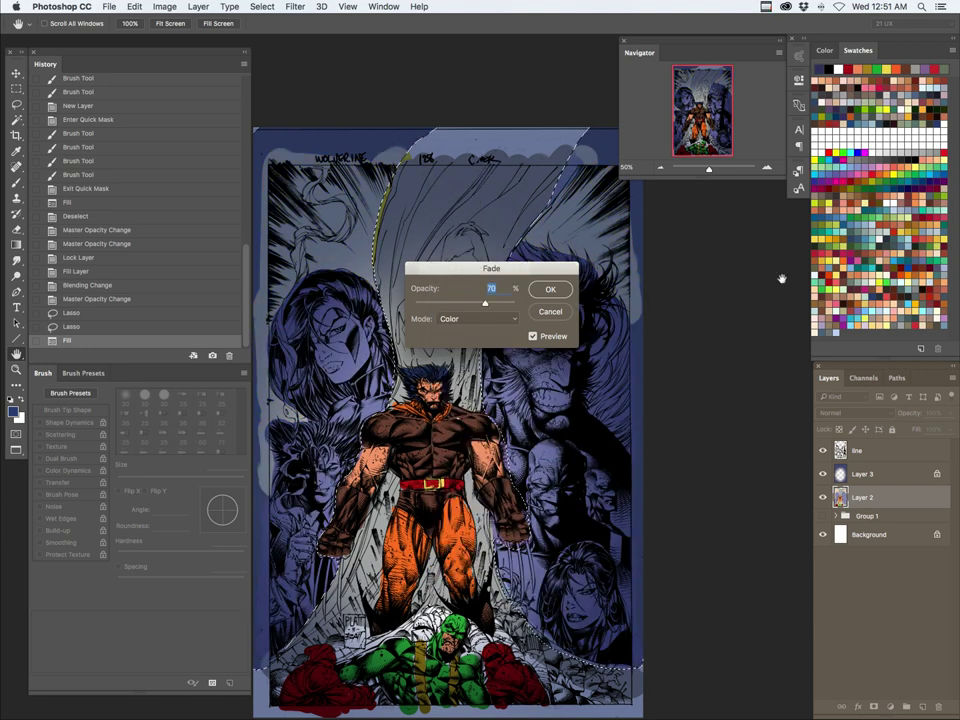
left_click_drag(485, 303, 507, 304)
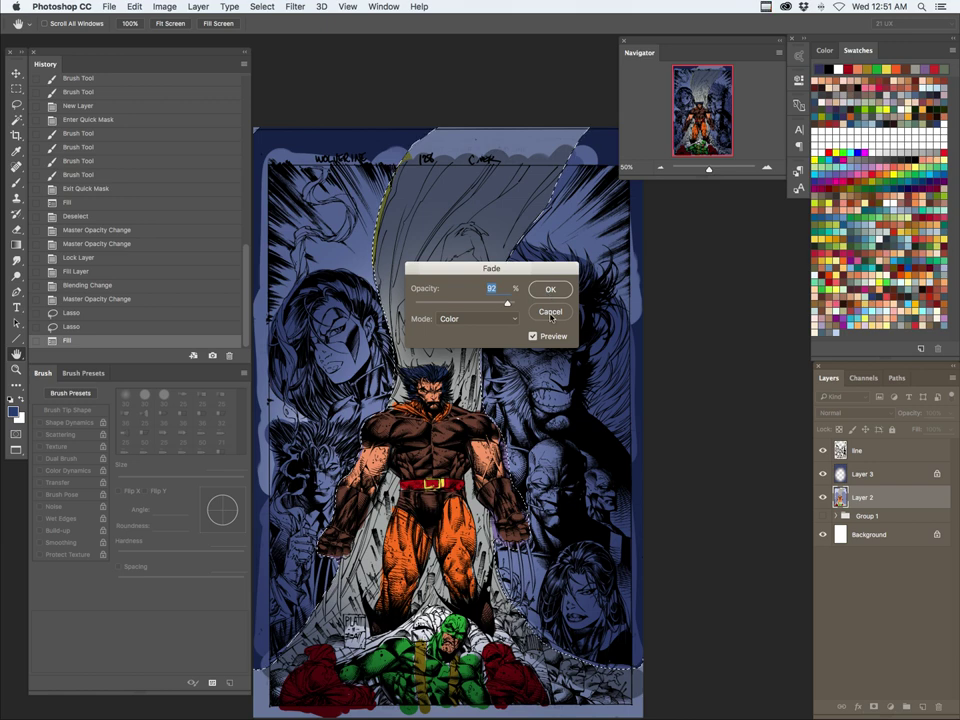
left_click(550, 312)
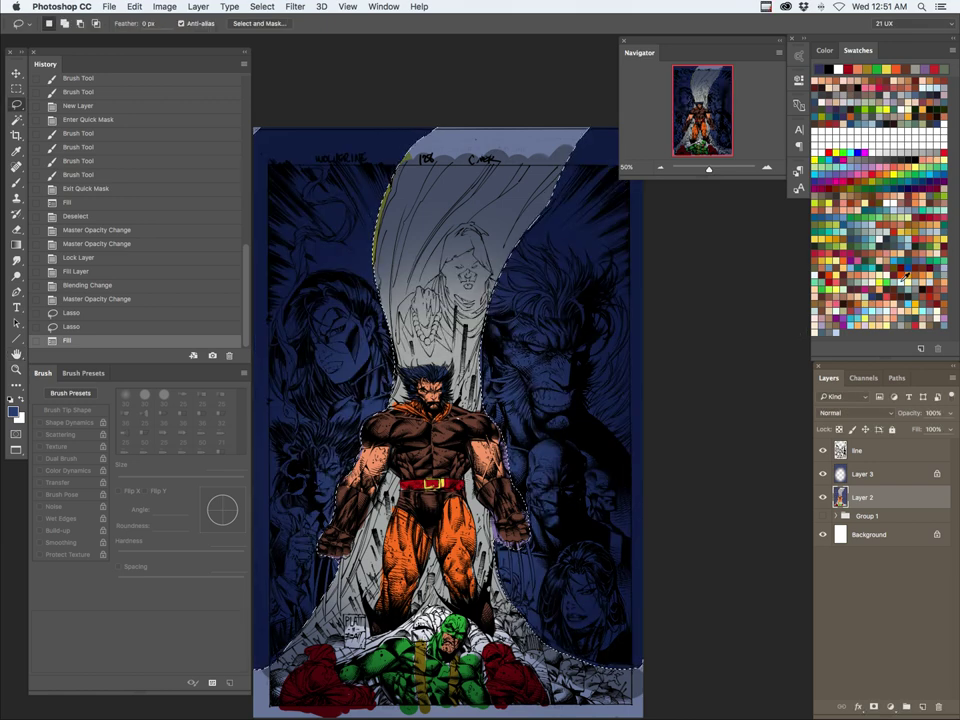
Step: Try a teal fill over the dark blue with a Color-mode fade down to 19%, cancel the fade, and revert to before both fills
left_click(876, 262)
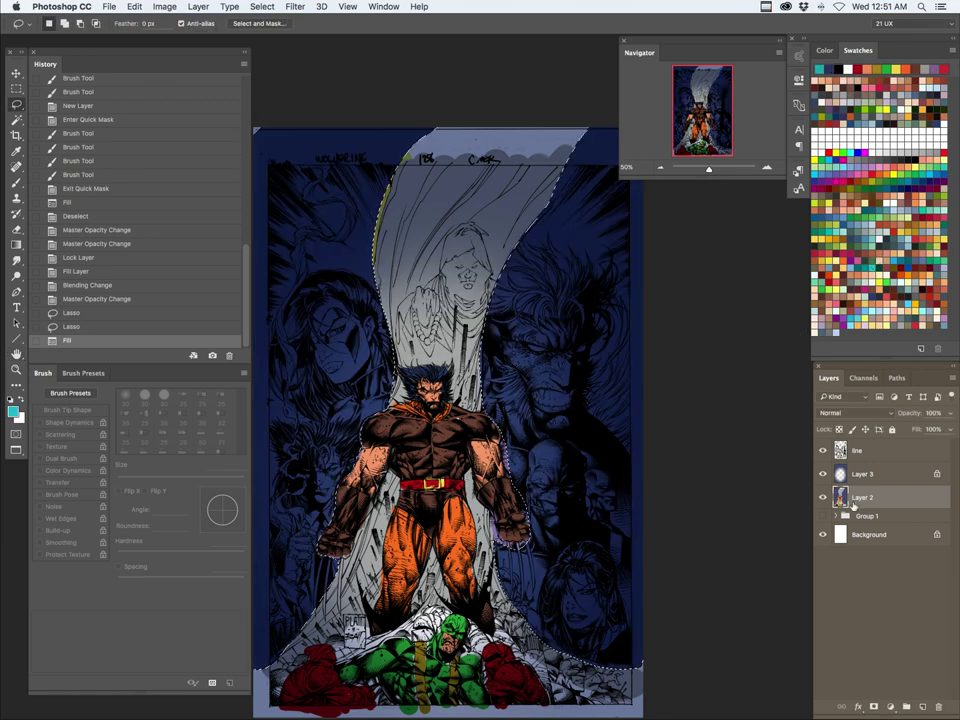
key("alt+BackSpace")
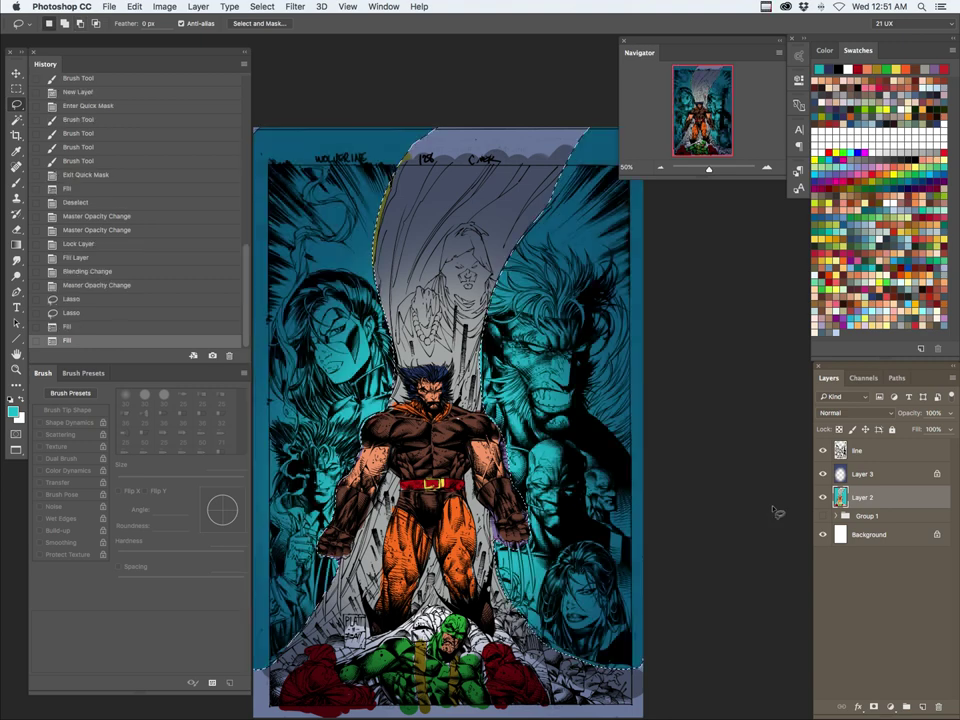
key("super+shift+f")
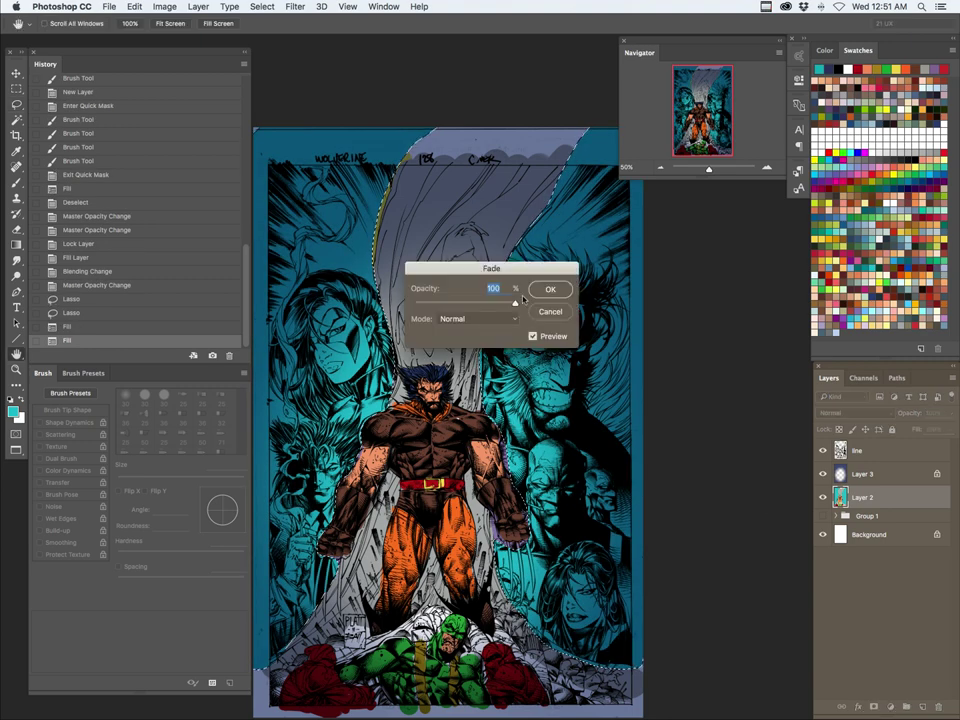
left_click_drag(495, 304, 467, 305)
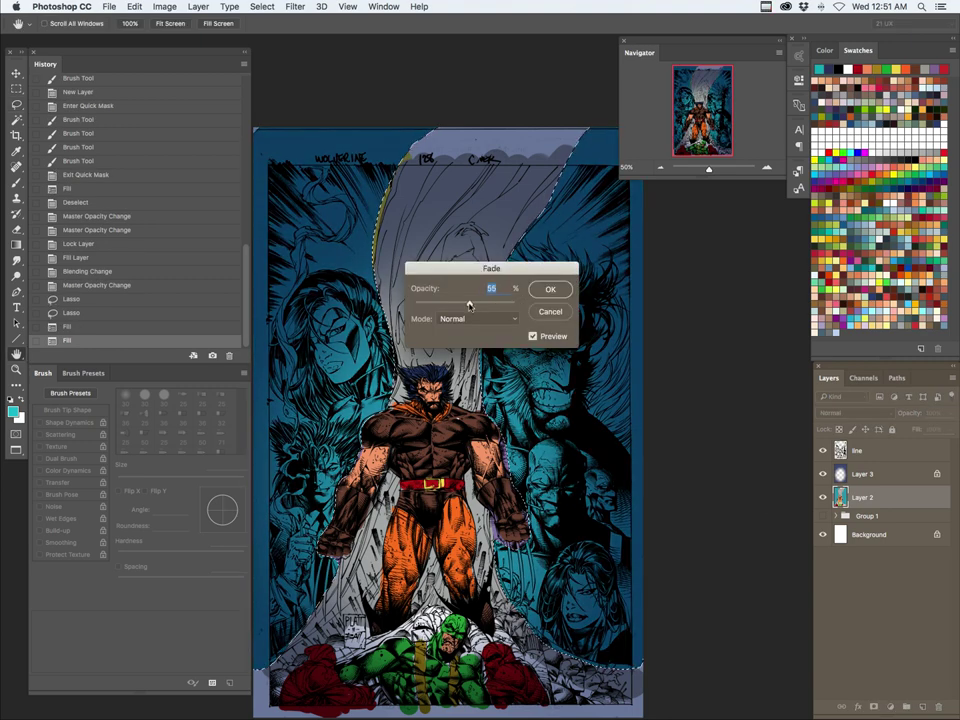
left_click(478, 318)
left_click(455, 608)
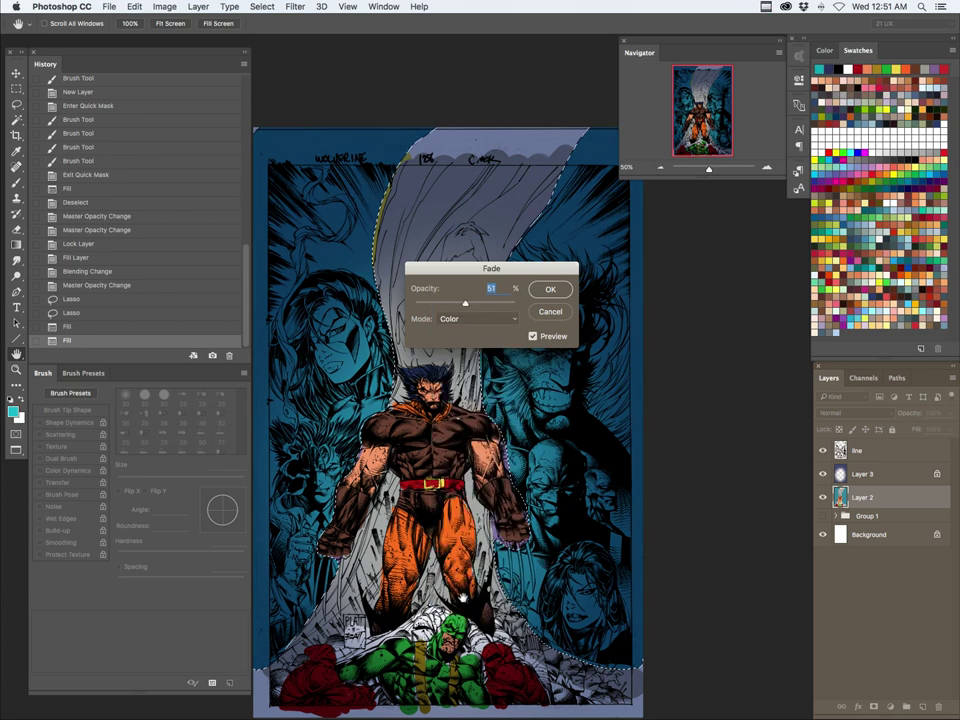
left_click_drag(463, 306, 433, 305)
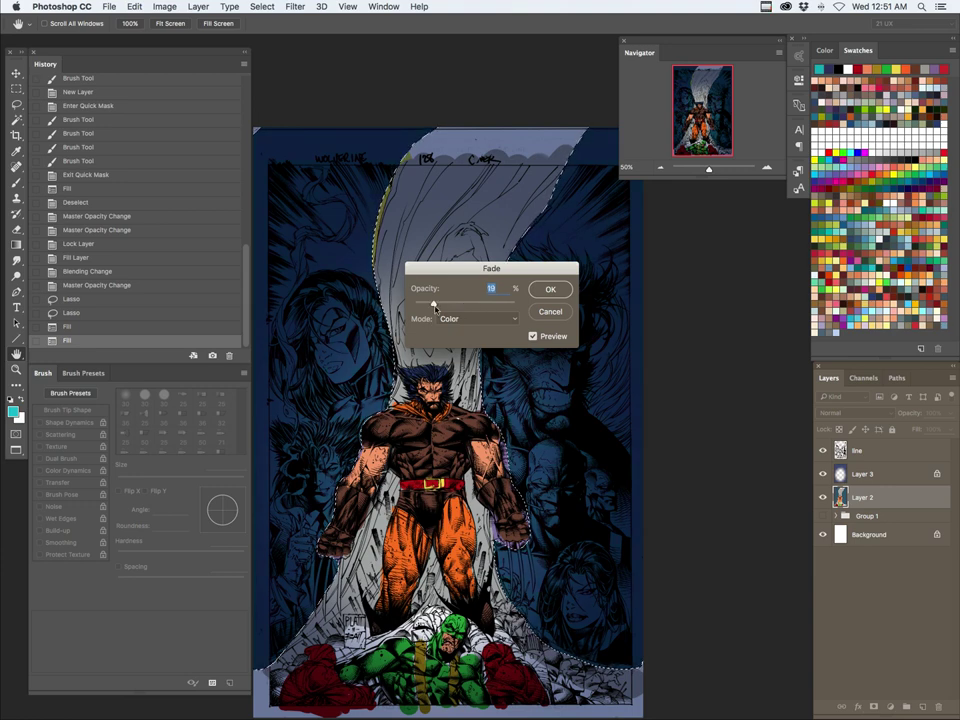
left_click(550, 311)
left_click(72, 312)
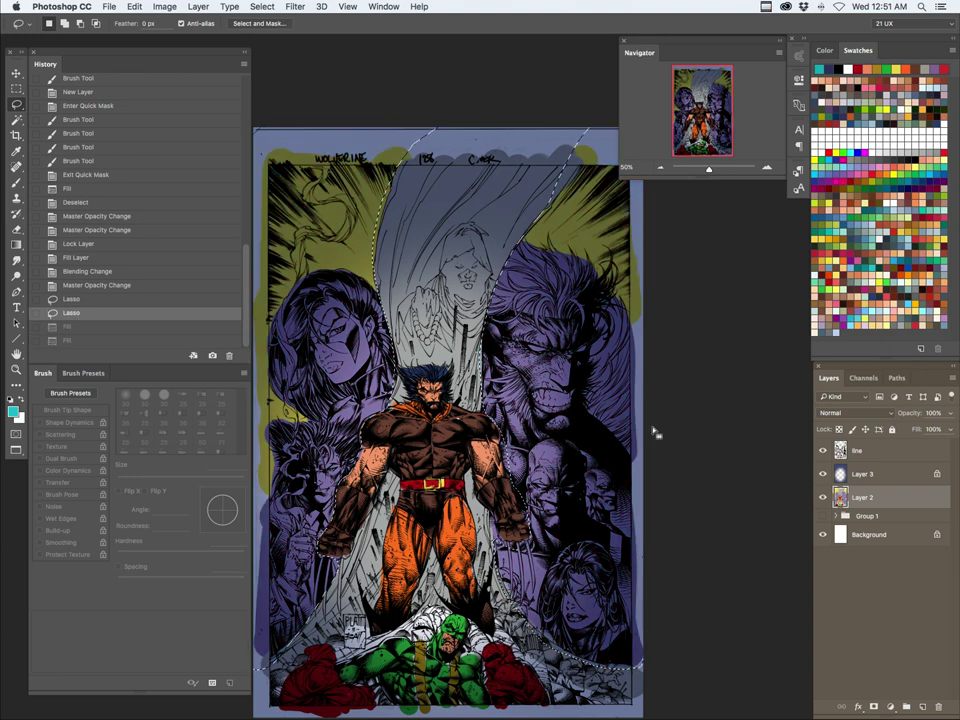
Step: Fill the selected background and supporting characters on Layer 2 with teal, fade the fill to about 52% in Color mode, and deselect
key("alt+BackSpace")
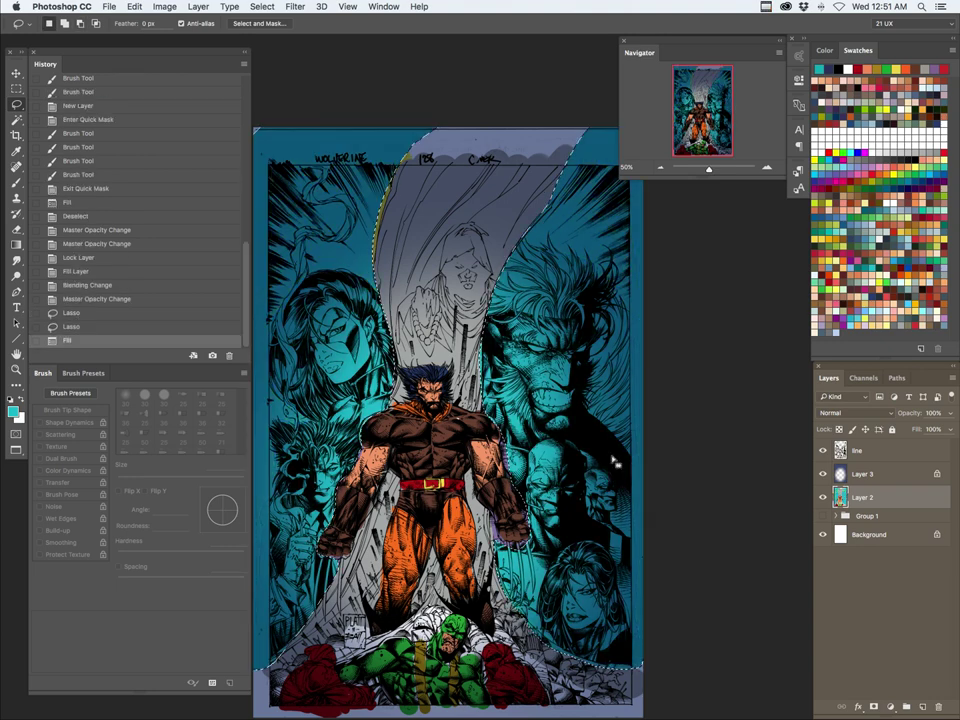
key("super+shift+f")
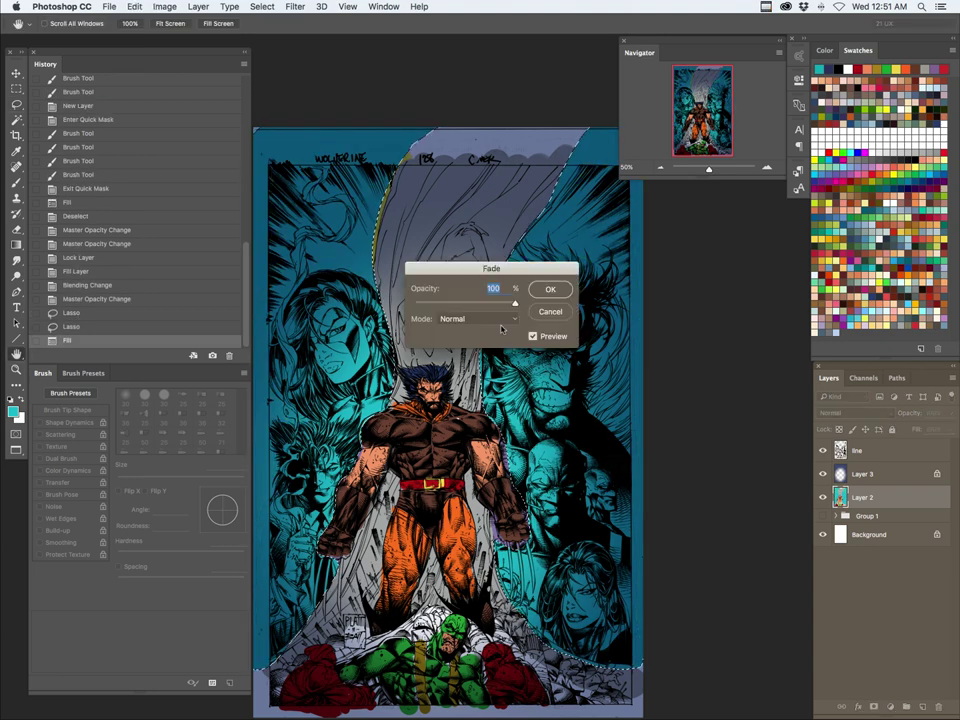
left_click(468, 318)
left_click(452, 609)
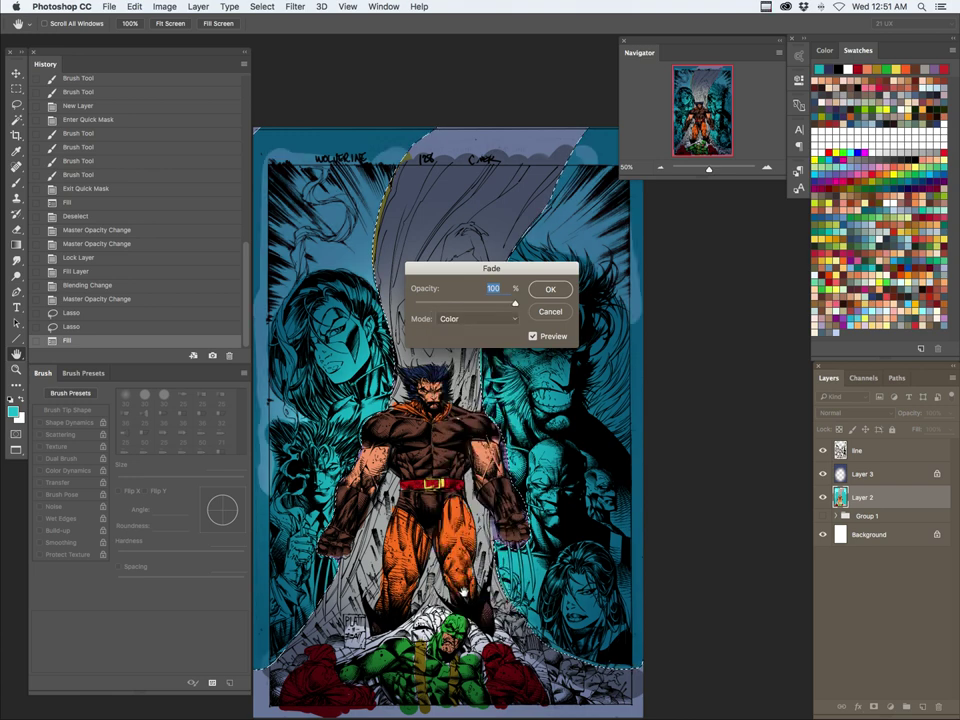
left_click_drag(515, 302, 477, 303)
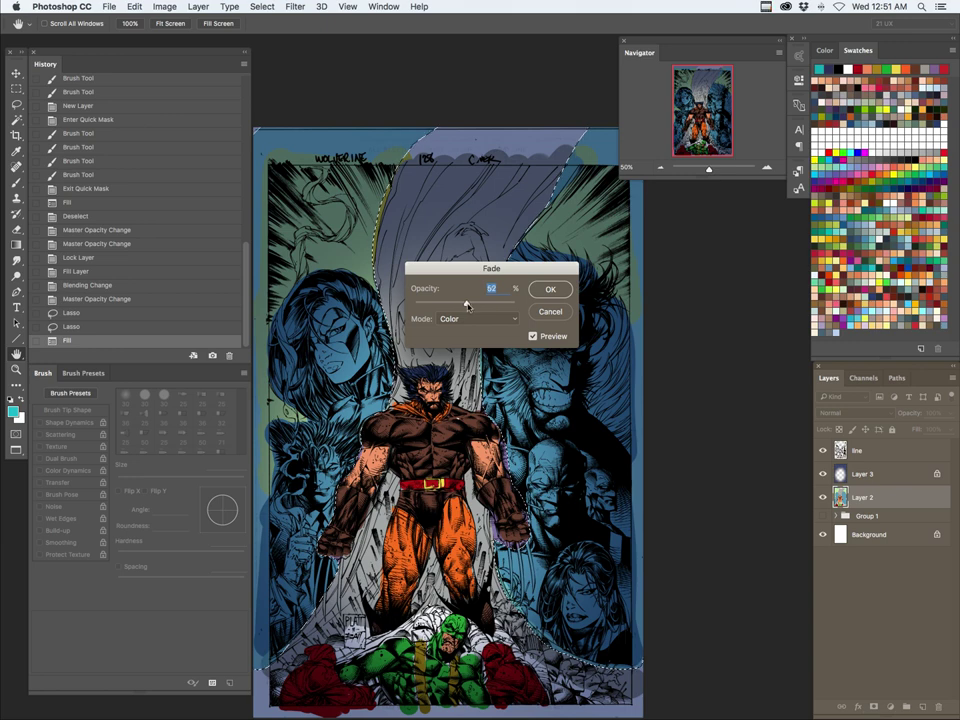
left_click(561, 290)
key("ctrl+d")
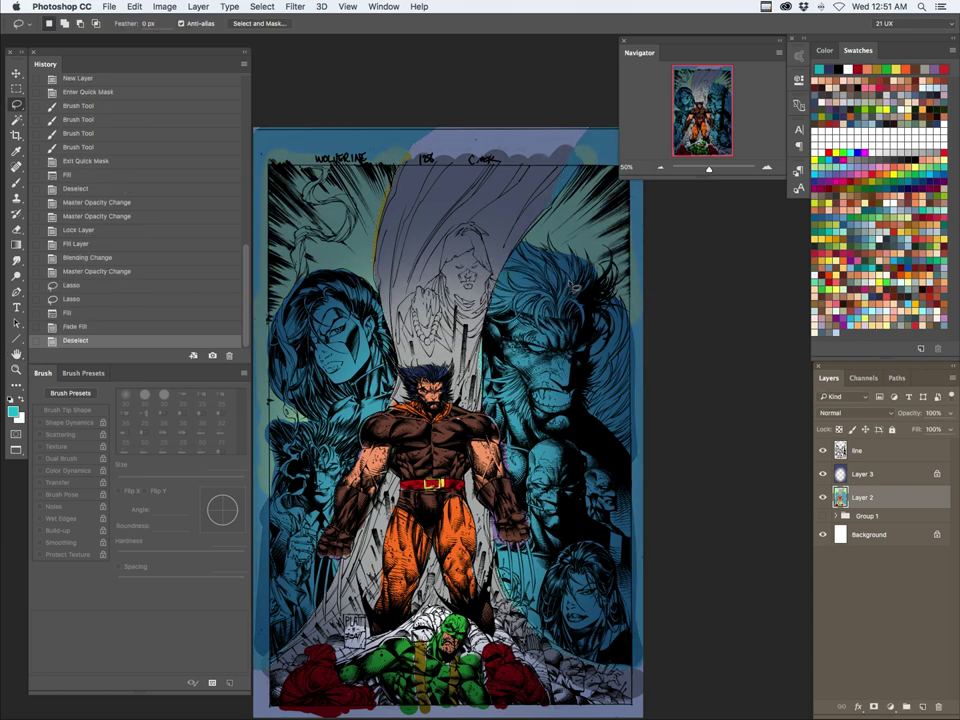
Step: Compare the cover with and without the Layer 3 vignette, and delete both Layer 3 and Layer 2
left_click(822, 474)
left_click(822, 474)
left_click(822, 474)
left_click(822, 474)
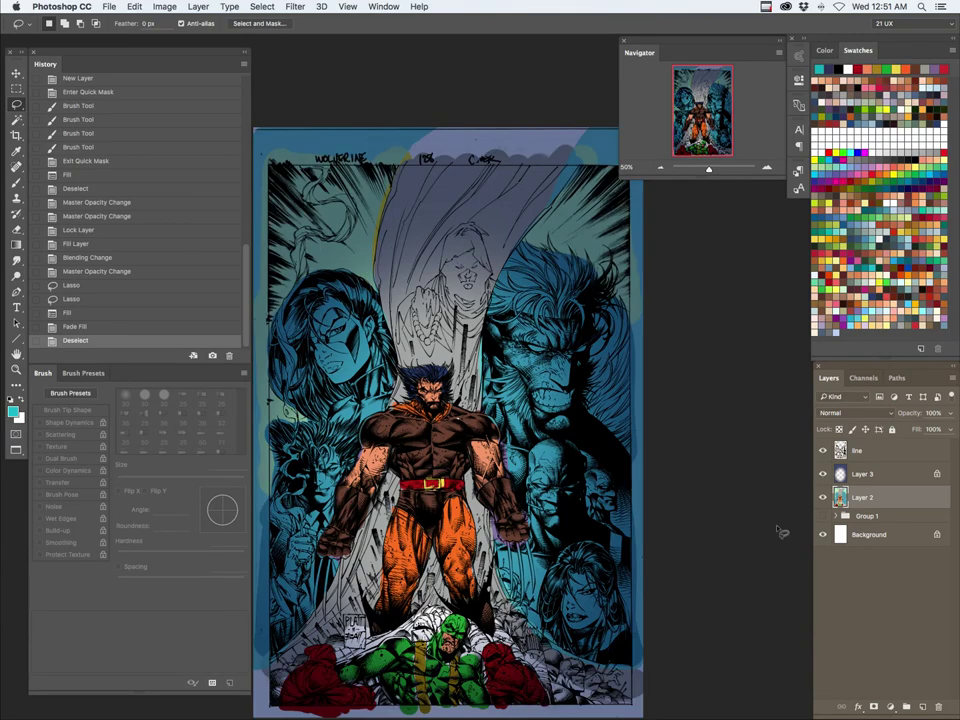
left_click(870, 476, "shift")
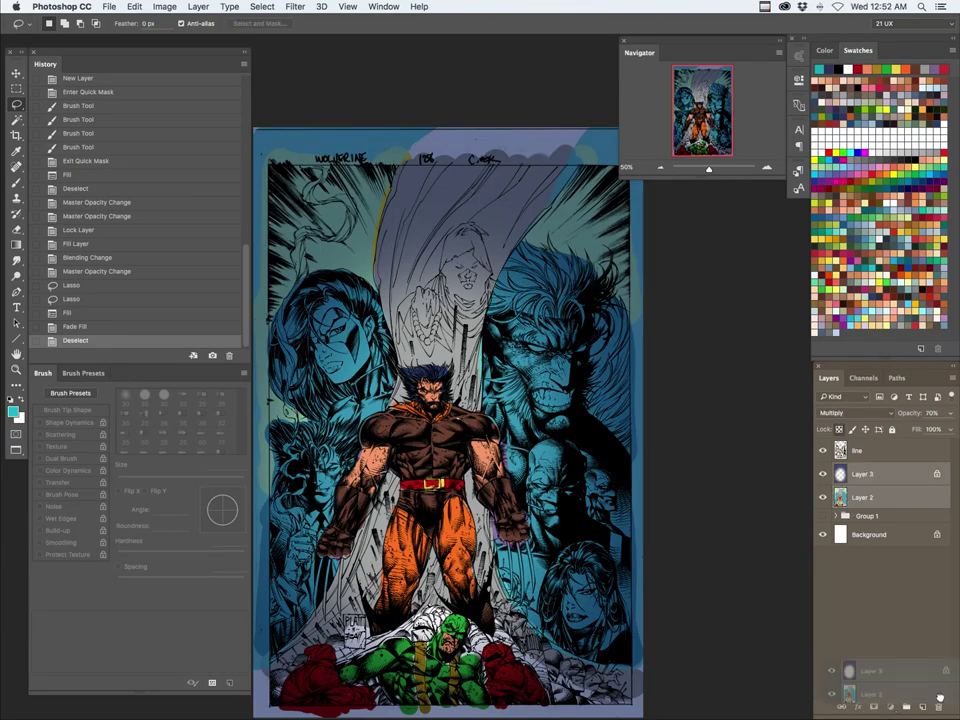
key("BackSpace")
Step: Expand and show Group 1 with its finished colours, and briefly display Layer 1's green shape before hiding it again
left_click(835, 470)
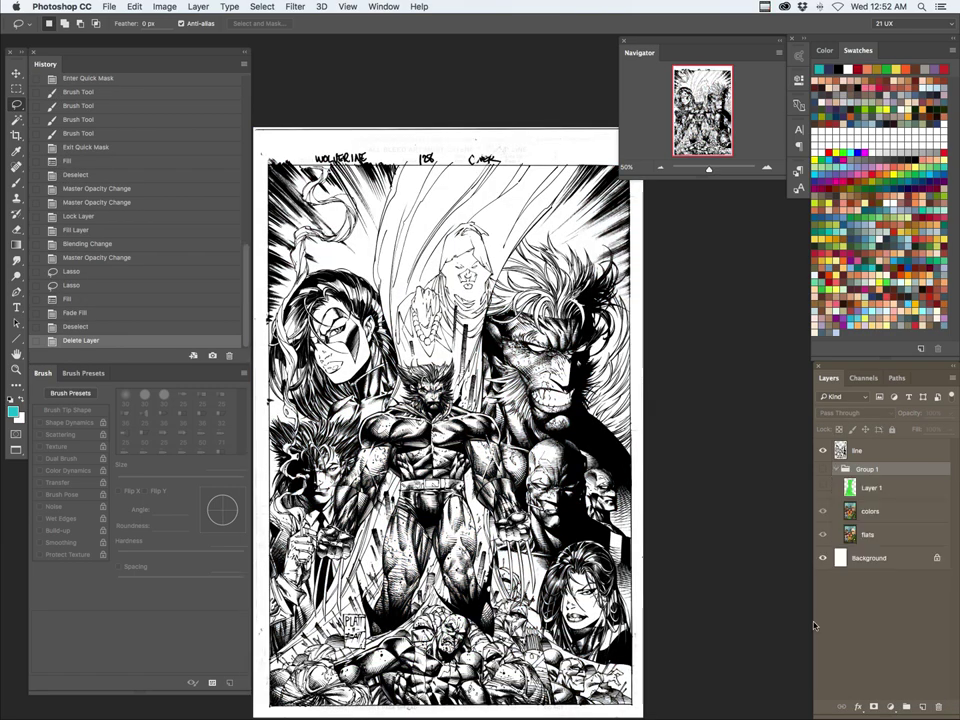
left_click(822, 534)
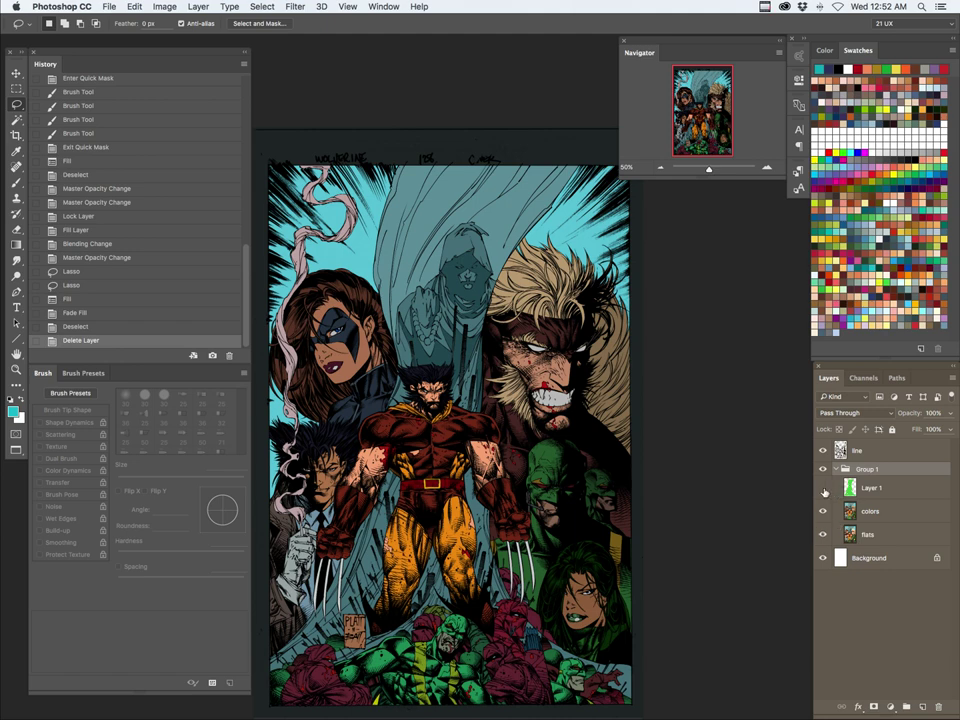
left_click(824, 491)
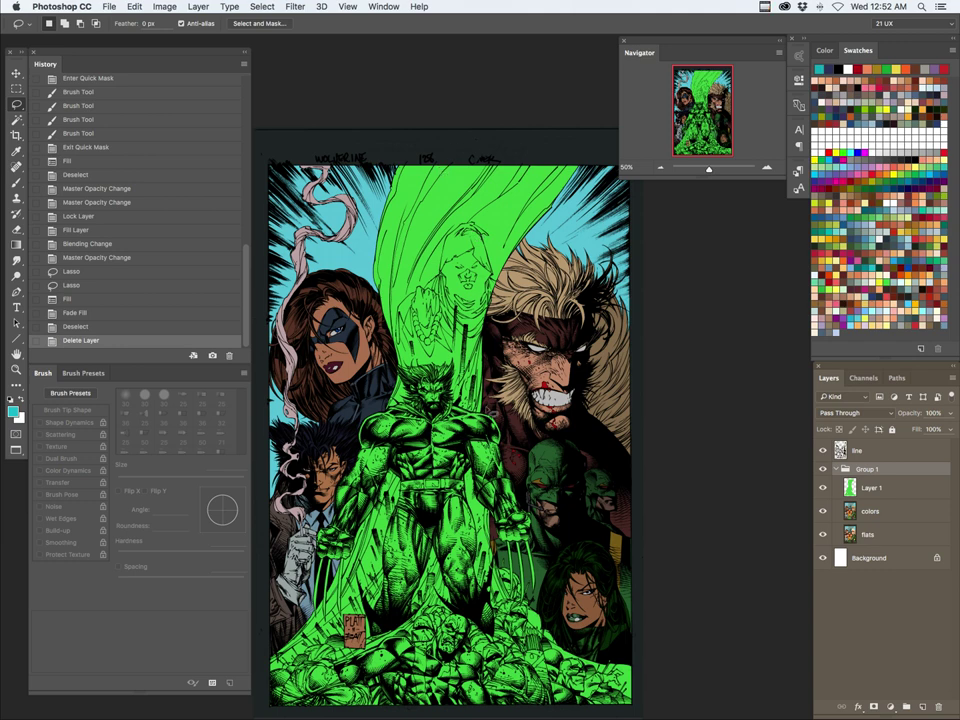
left_click(824, 488)
Step: Add a Hue/Saturation adjustment layer above the line layer with Saturation at -100 to view the whole cover in greyscale
left_click(840, 452)
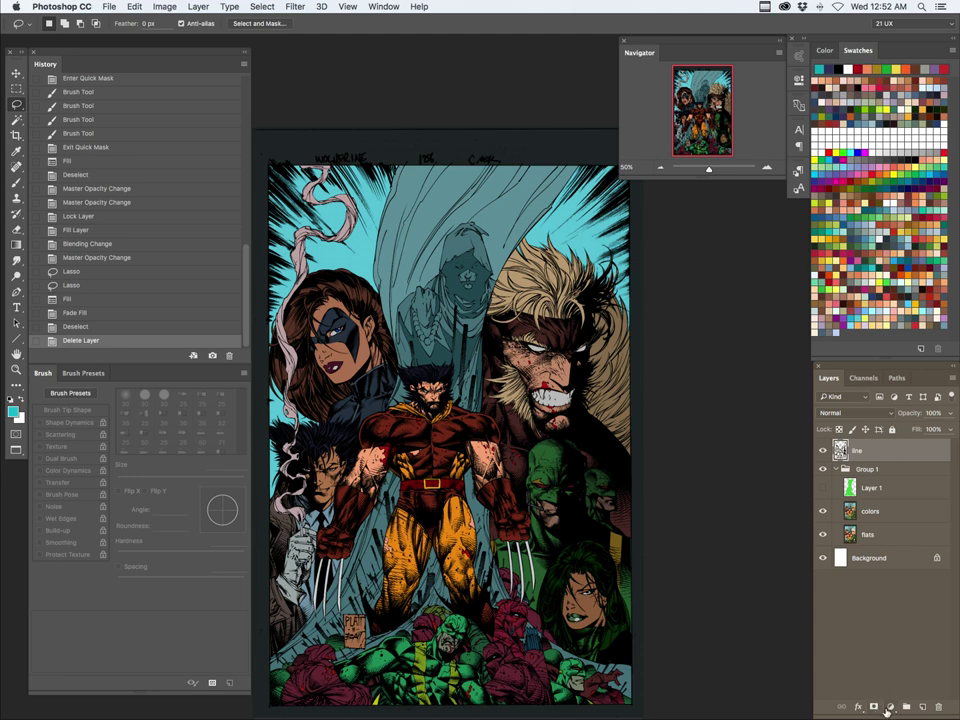
left_click(890, 707)
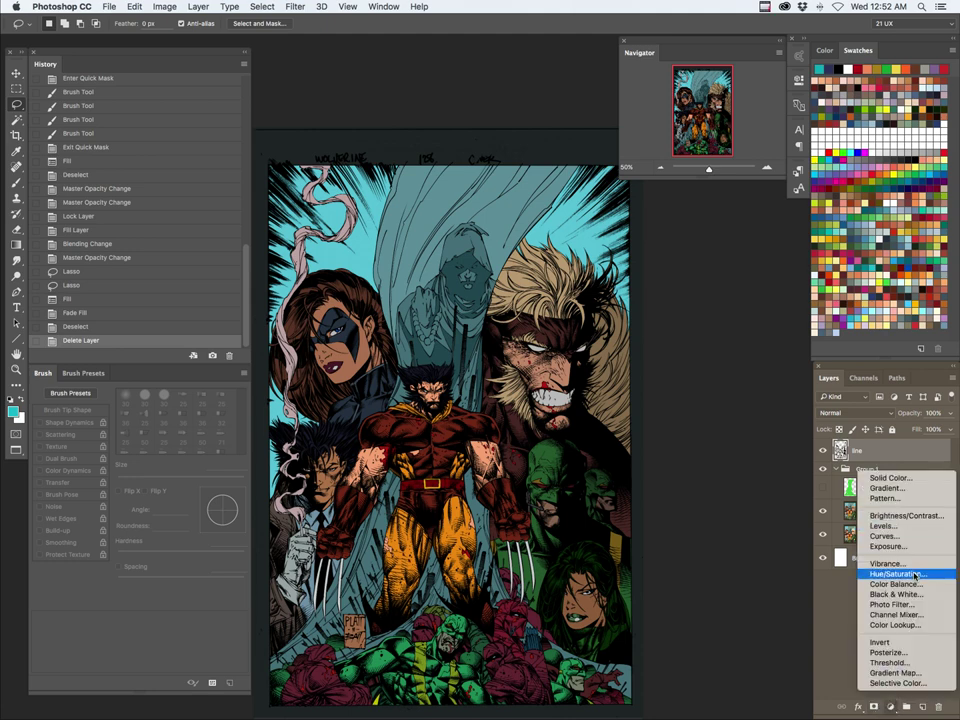
left_click(891, 708)
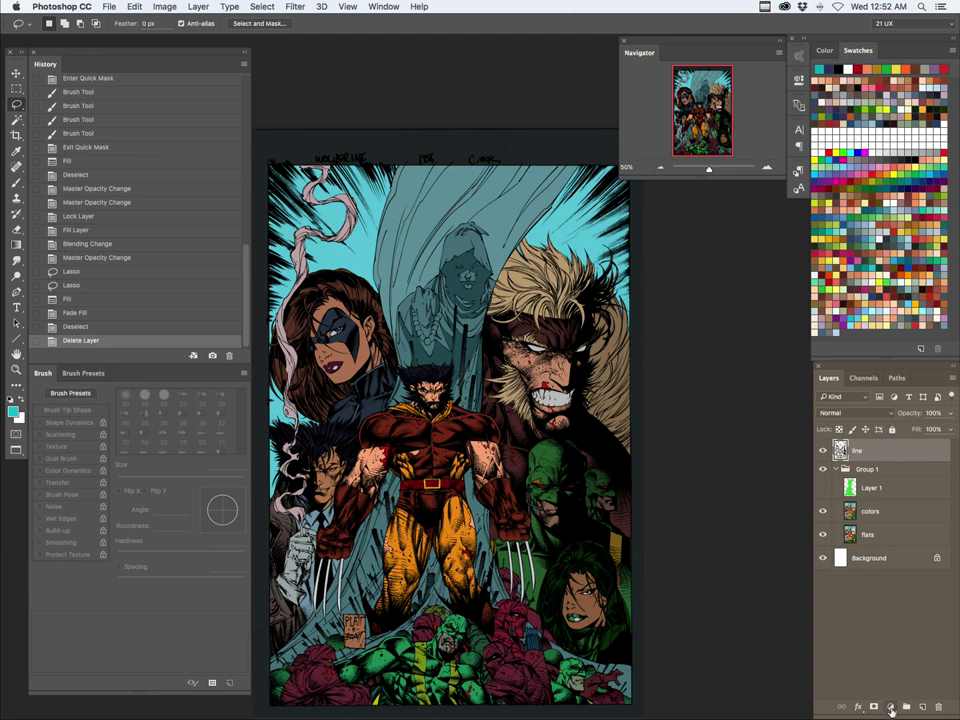
left_click(891, 707)
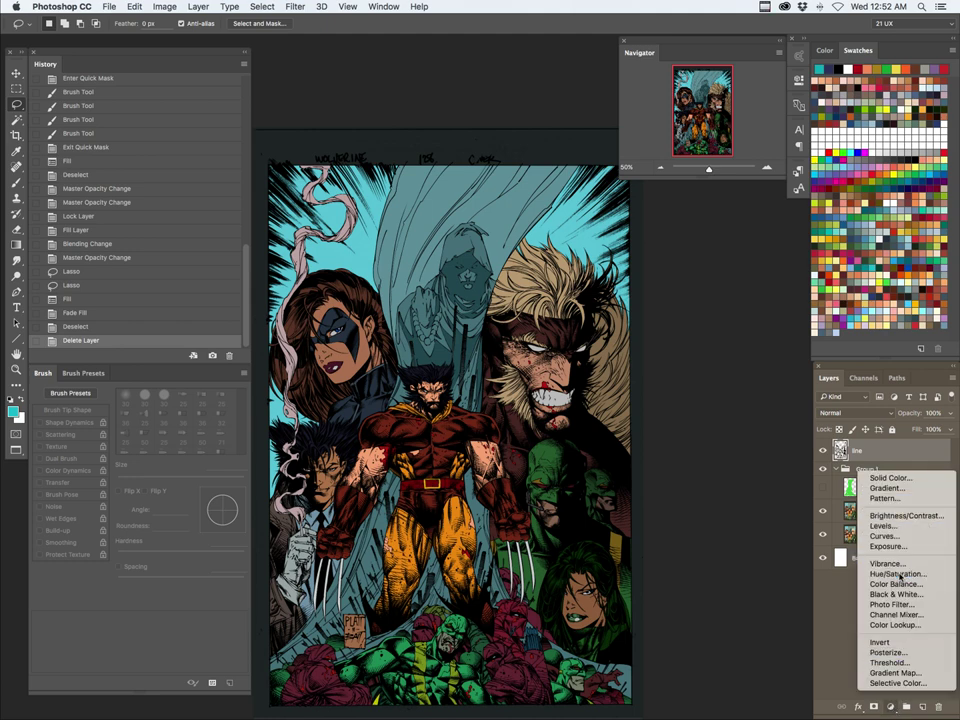
left_click(900, 574)
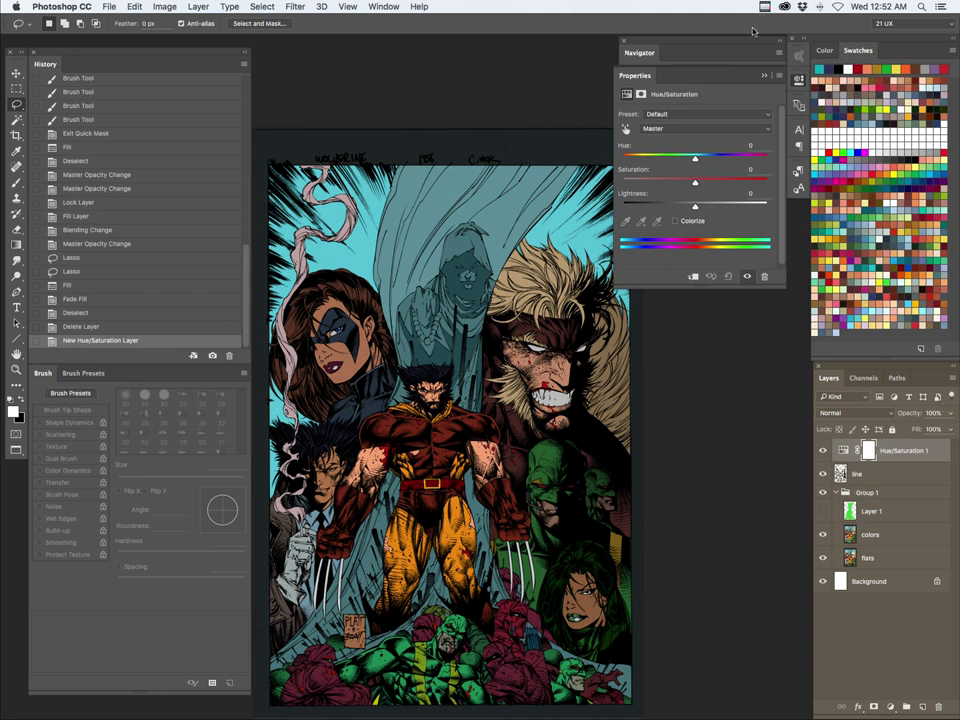
left_click_drag(693, 185, 622, 183)
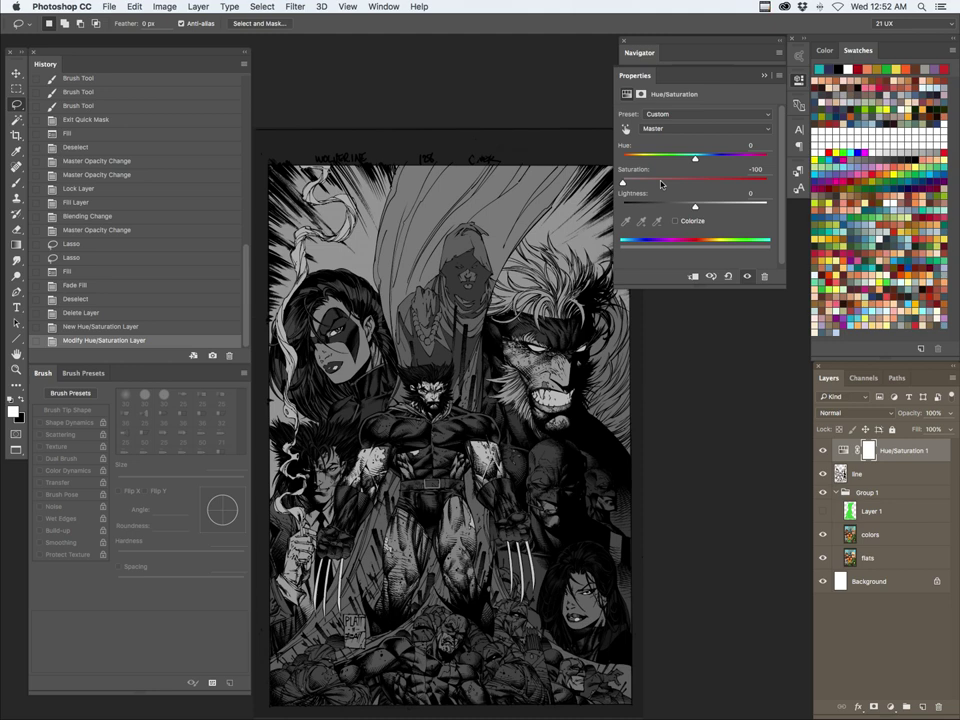
left_click(764, 75)
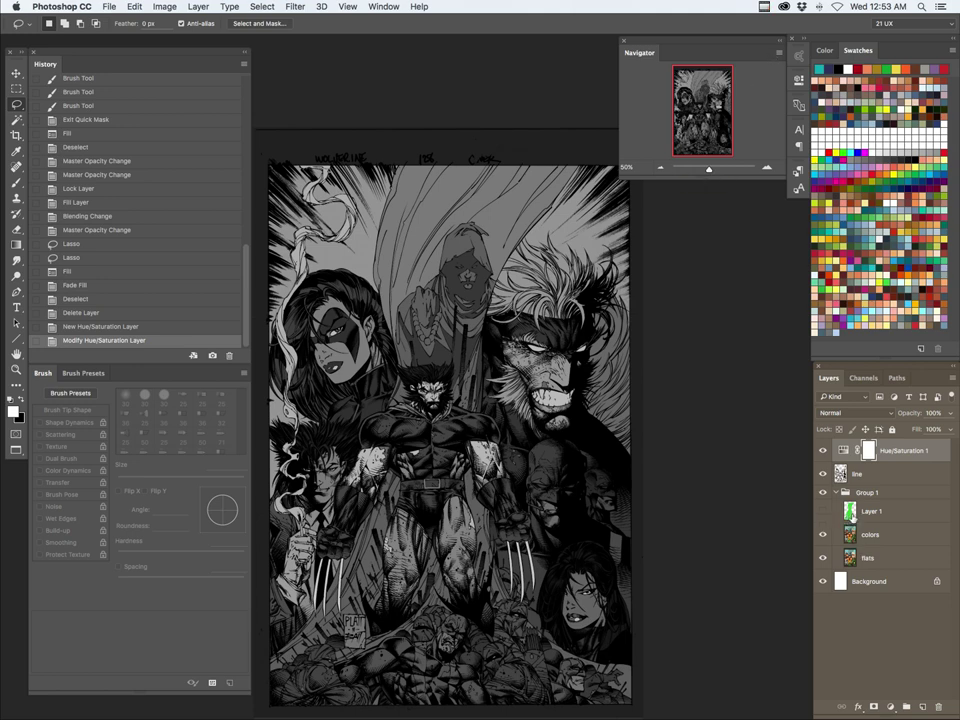
Step: Load Layer 1's shape as a selection, try filling it with black on the Hue/Saturation 1 mask, and undo that fill
left_click(851, 510, "super")
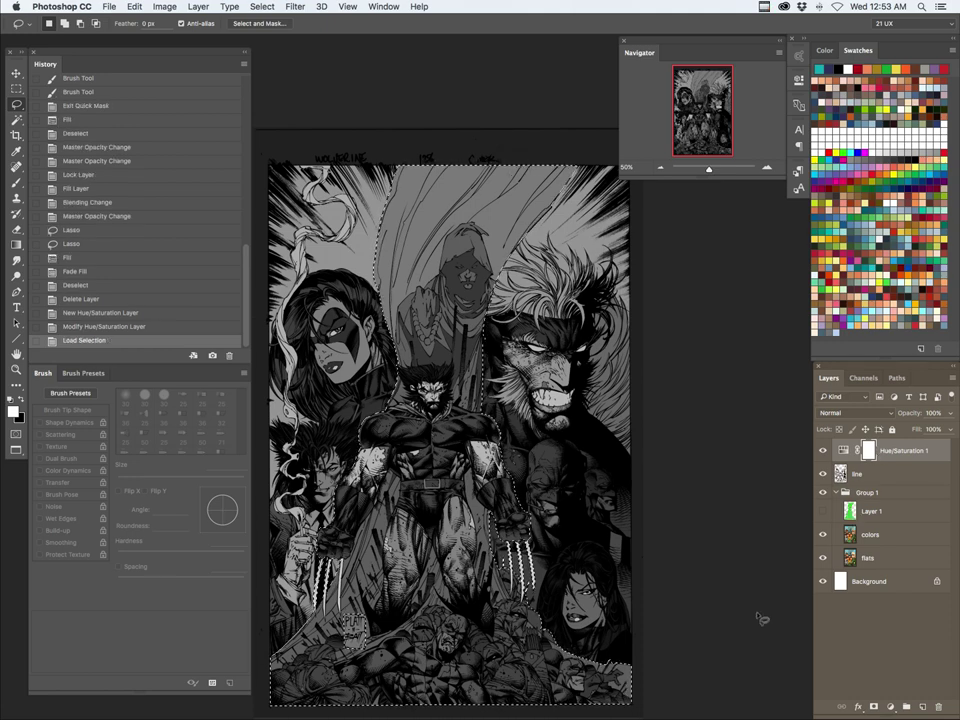
key("alt")
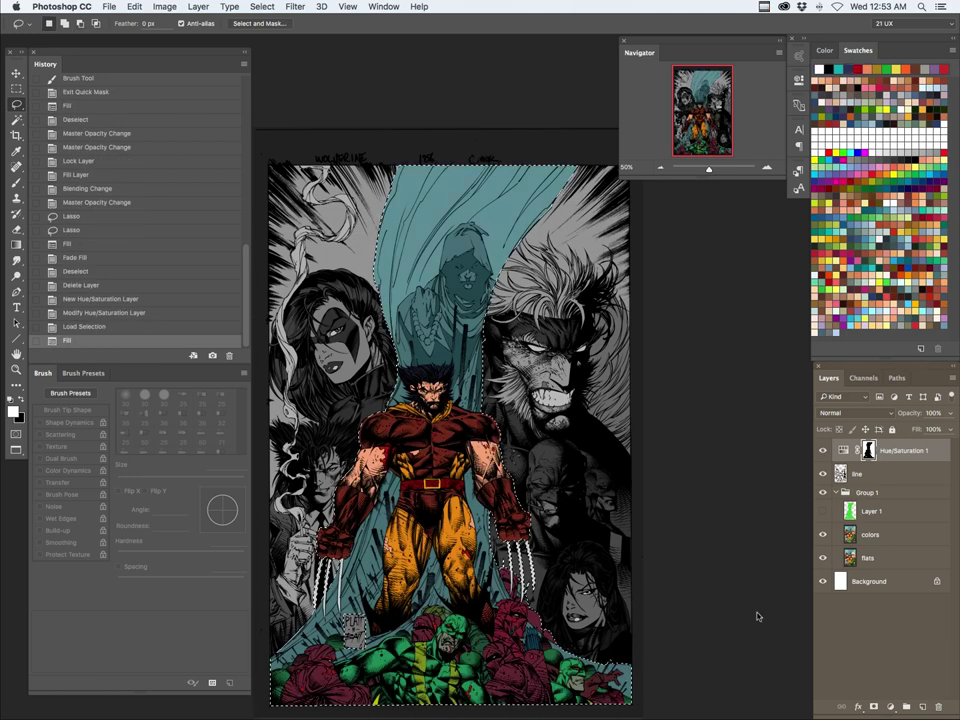
key("super+z")
key("super+z")
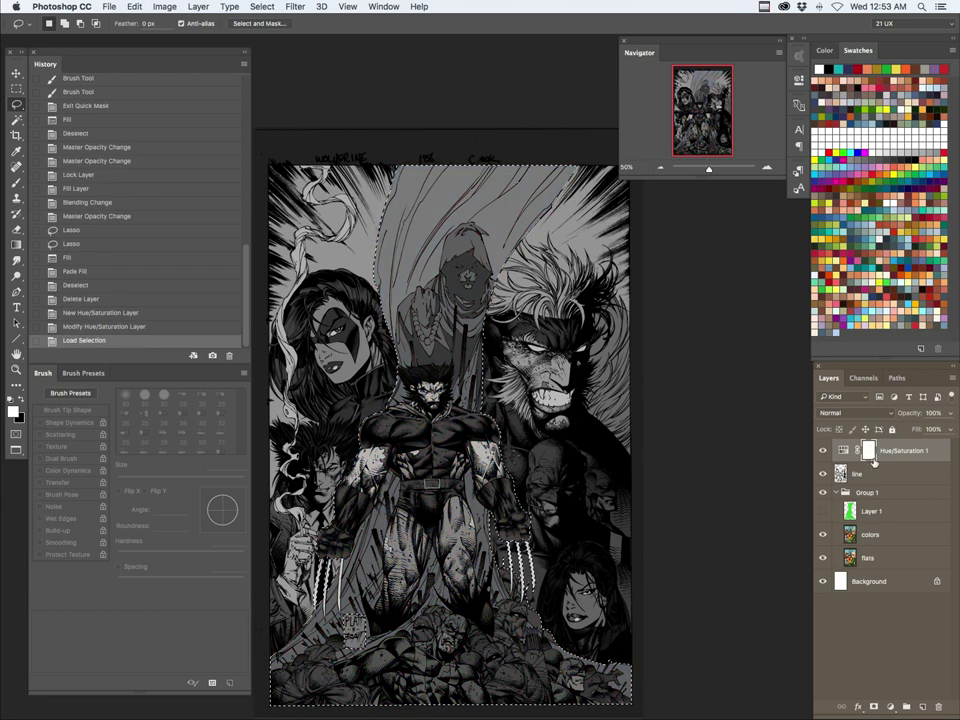
Step: Add a second Hue/Saturation adjustment layer inside Group 1, masked to the loaded selection, with Lightness at -37
left_click(872, 493)
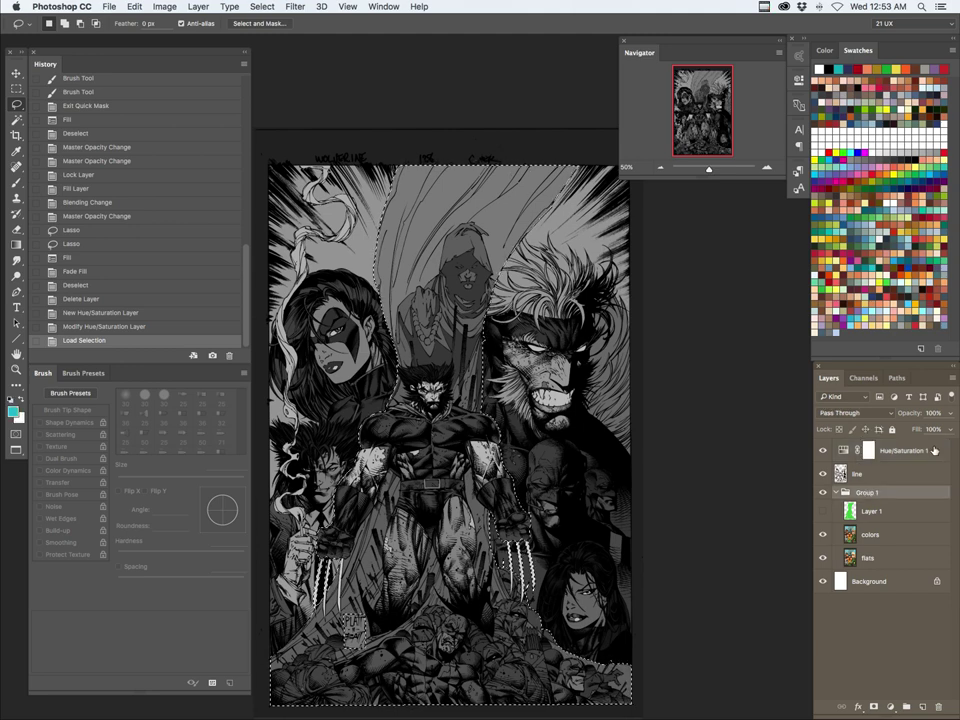
left_click(890, 706)
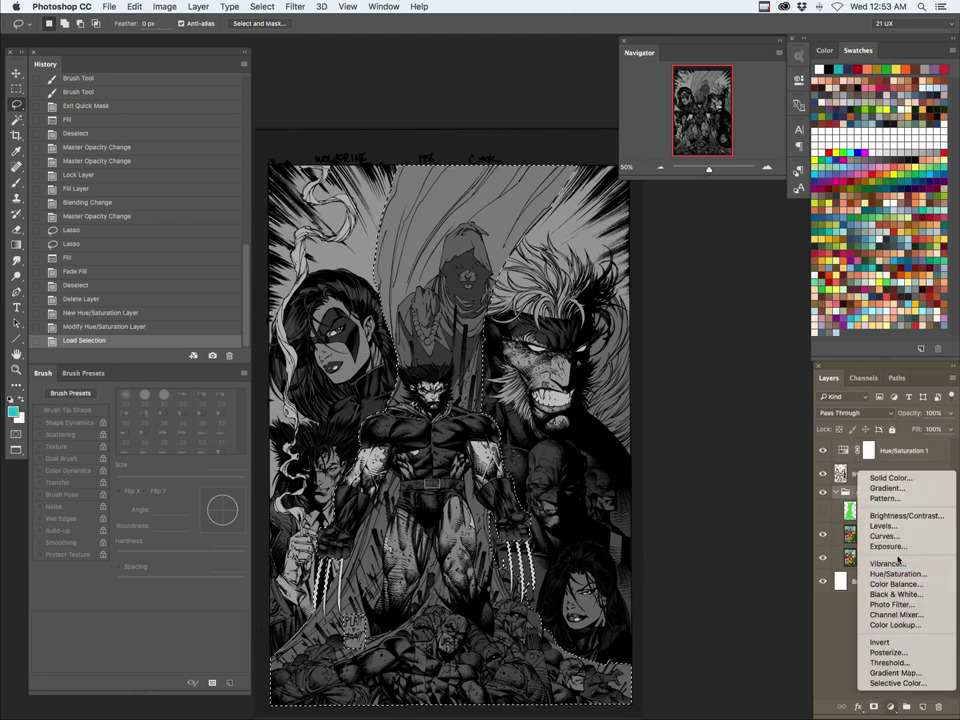
left_click(897, 573)
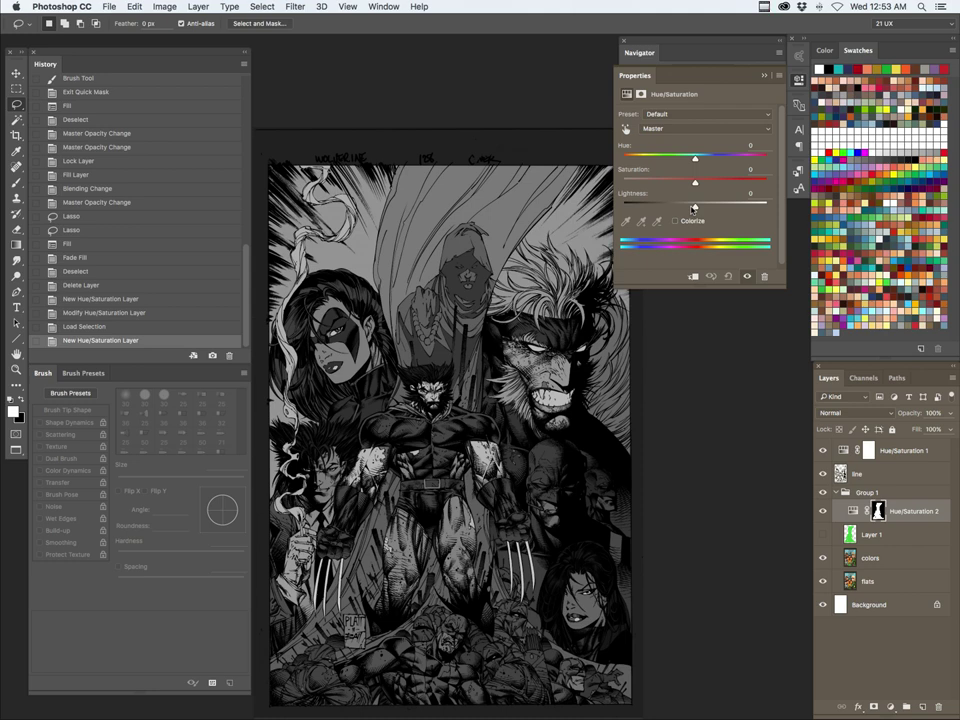
left_click_drag(694, 208, 669, 209)
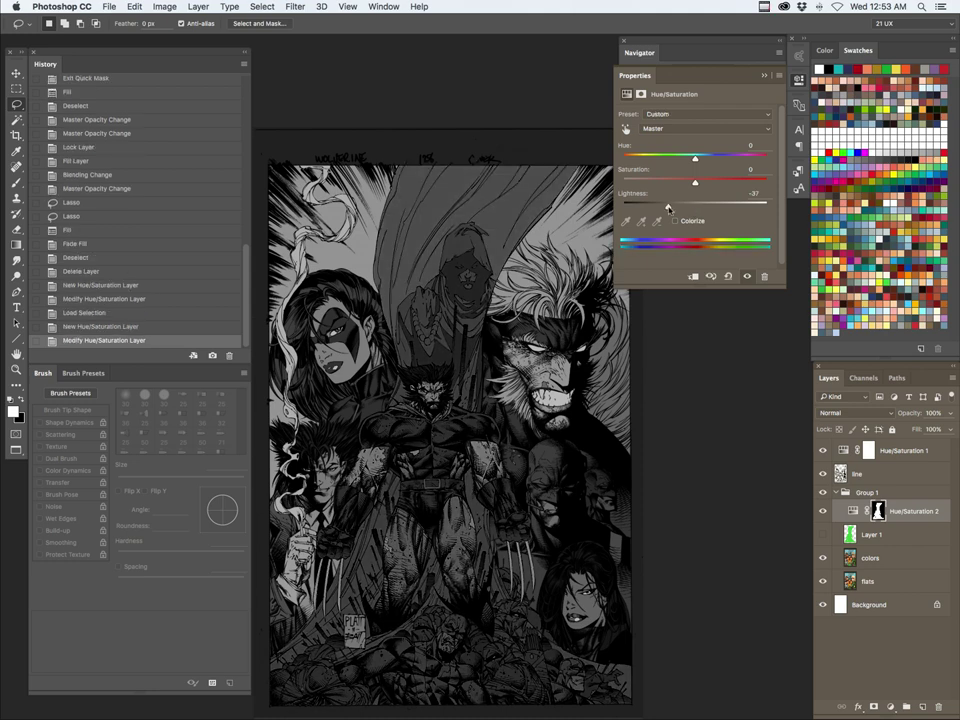
Step: Invert the Hue/Saturation 2 mask to target the background and supporting characters, and set Saturation to -20 and Lightness to -49
left_click(877, 515)
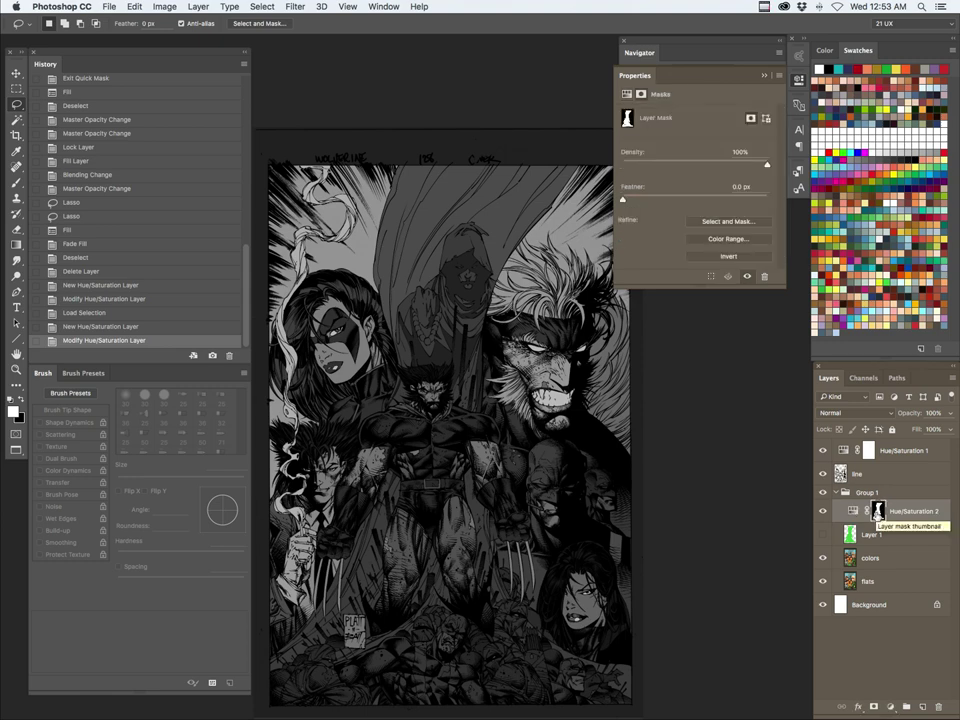
key("super+i")
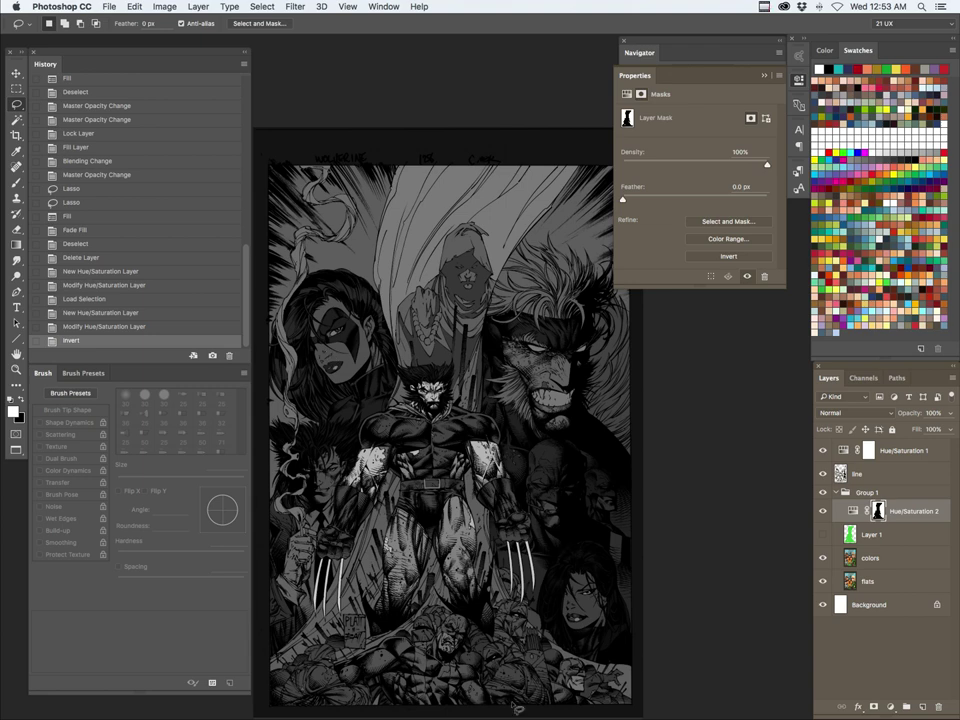
left_click(853, 512)
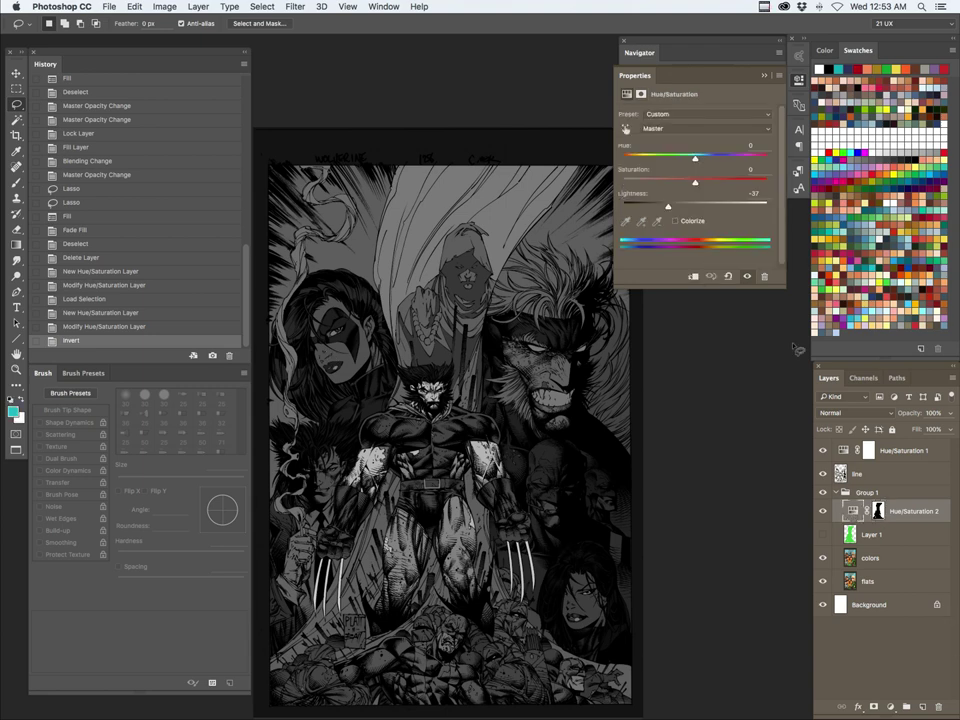
left_click_drag(668, 207, 680, 186)
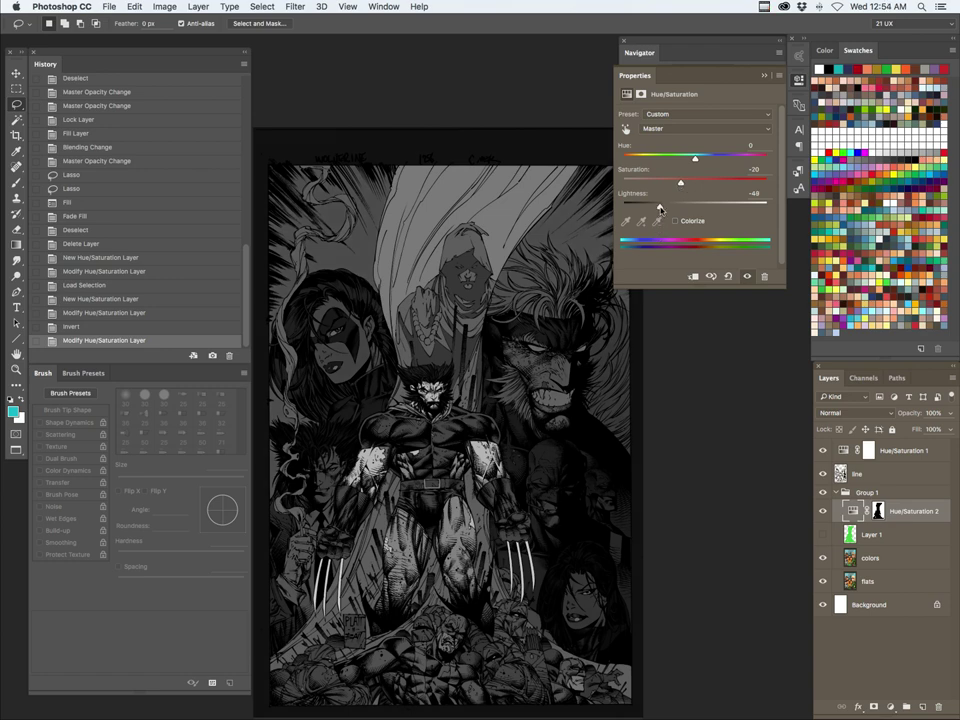
Step: Set the Lightness of Hue/Saturation 2 to -52 and compare the cover in colour and greyscale by toggling Hue/Saturation 1
left_click_drag(660, 209, 658, 208)
left_click_drag(664, 42, 687, 301)
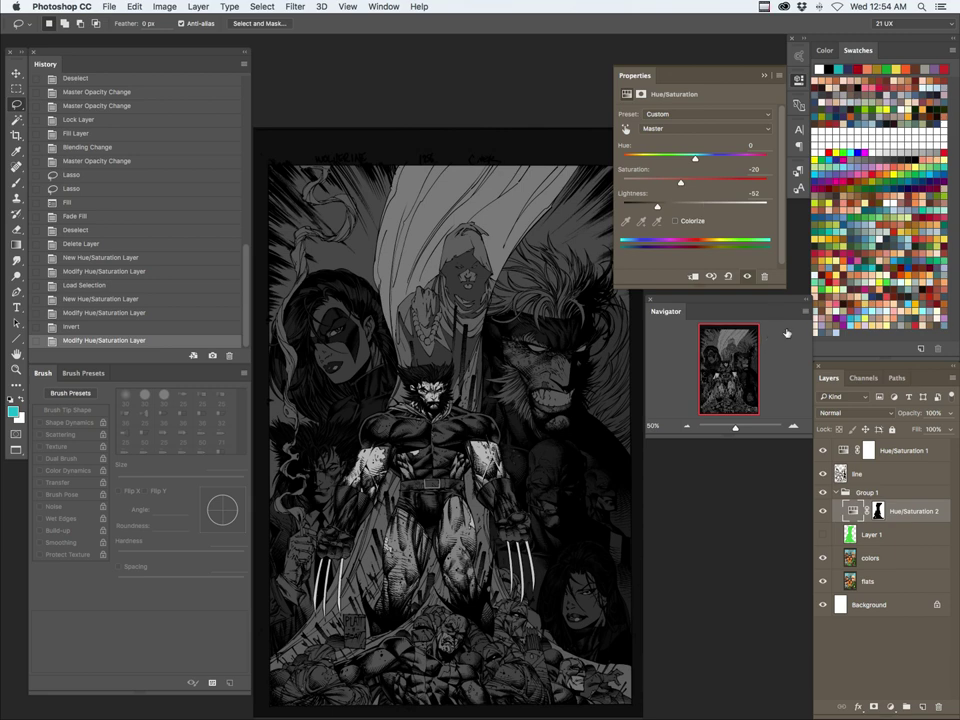
left_click(824, 451)
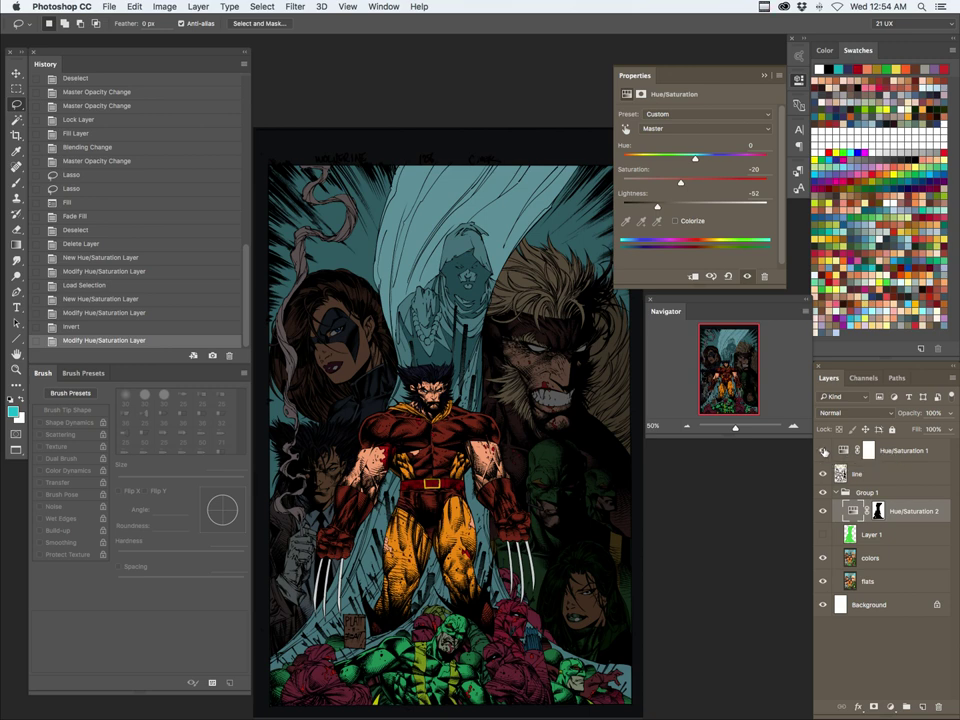
left_click(824, 451)
left_click(824, 451)
left_click(824, 451)
left_click(824, 451)
left_click(824, 451)
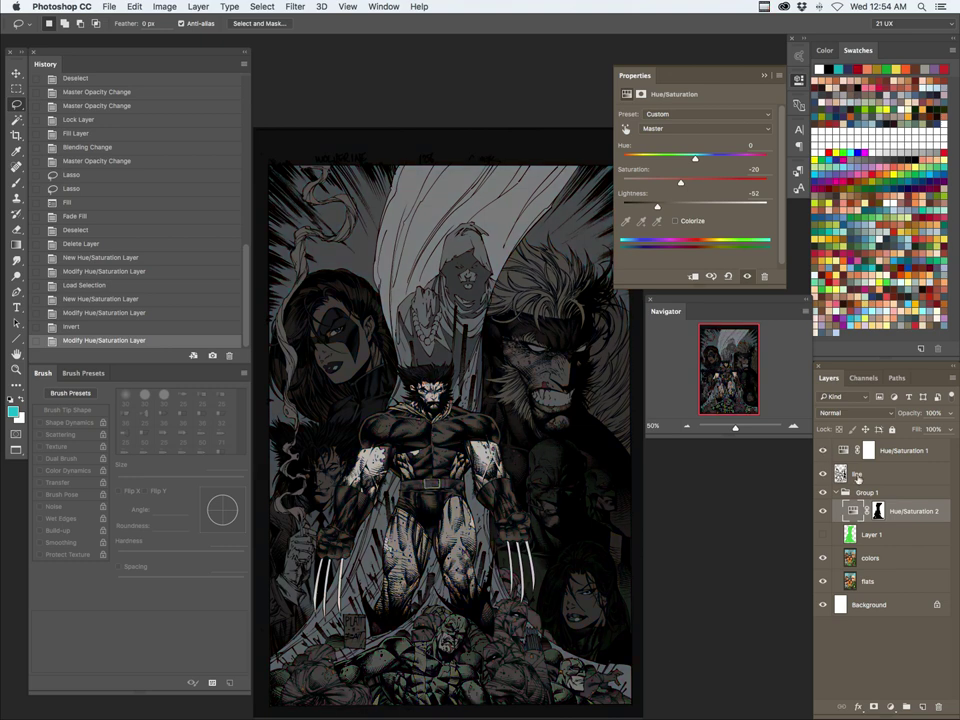
Step: Add a Levels adjustment layer above Layer 1, mask it to Layer 1's shape by filling the inverse with black, and deselect
left_click(872, 534)
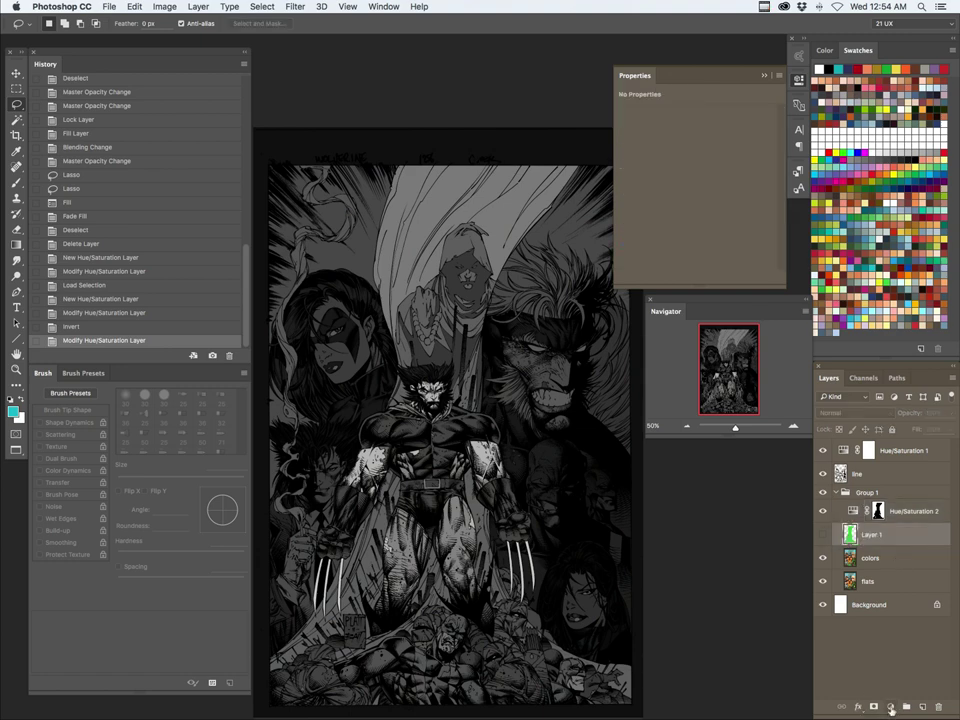
left_click(890, 706)
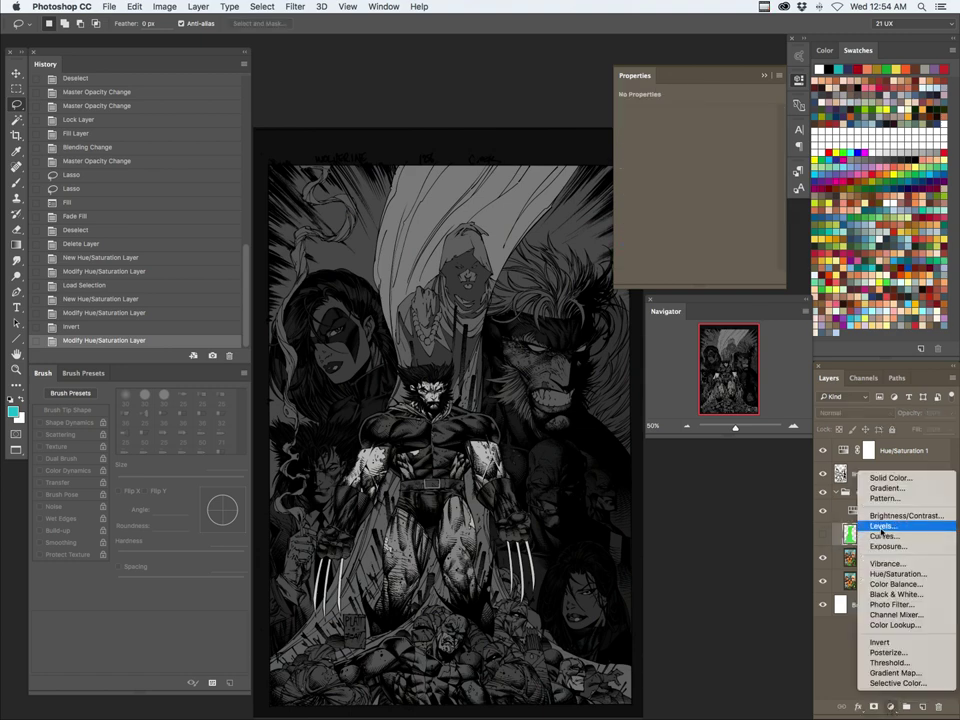
left_click(880, 527)
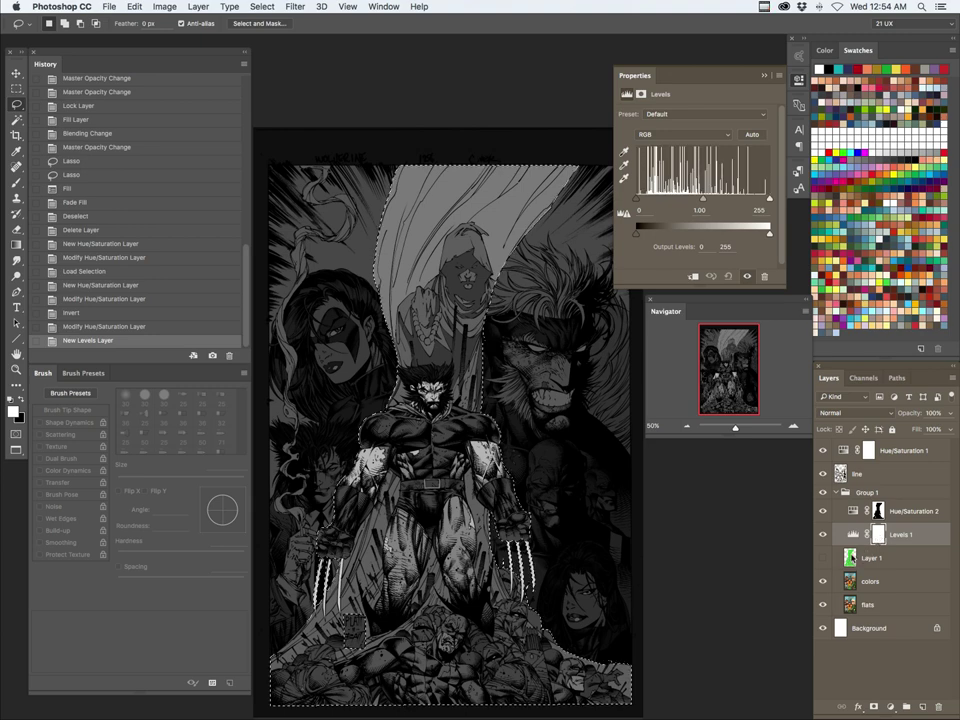
key("super+shift+i")
left_click(878, 534)
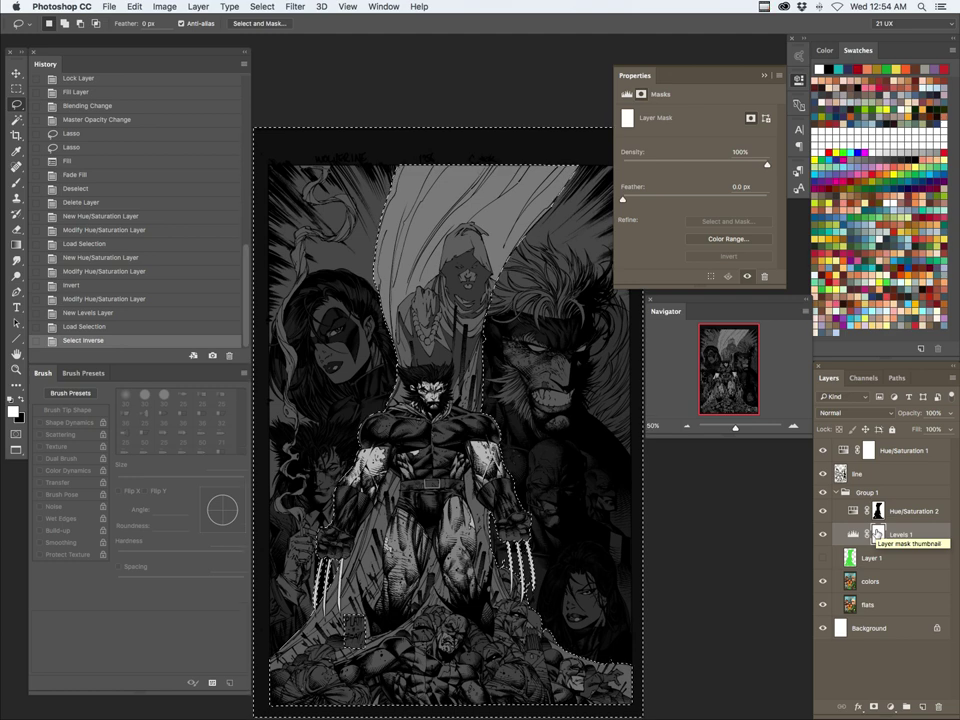
key("super+BackSpace")
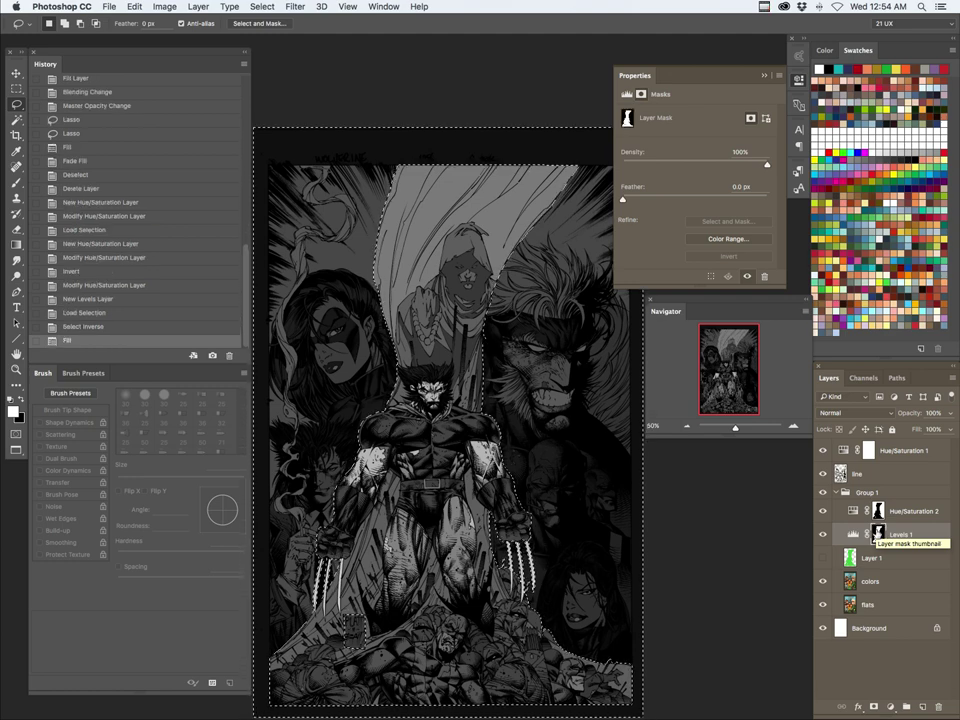
key("super+d")
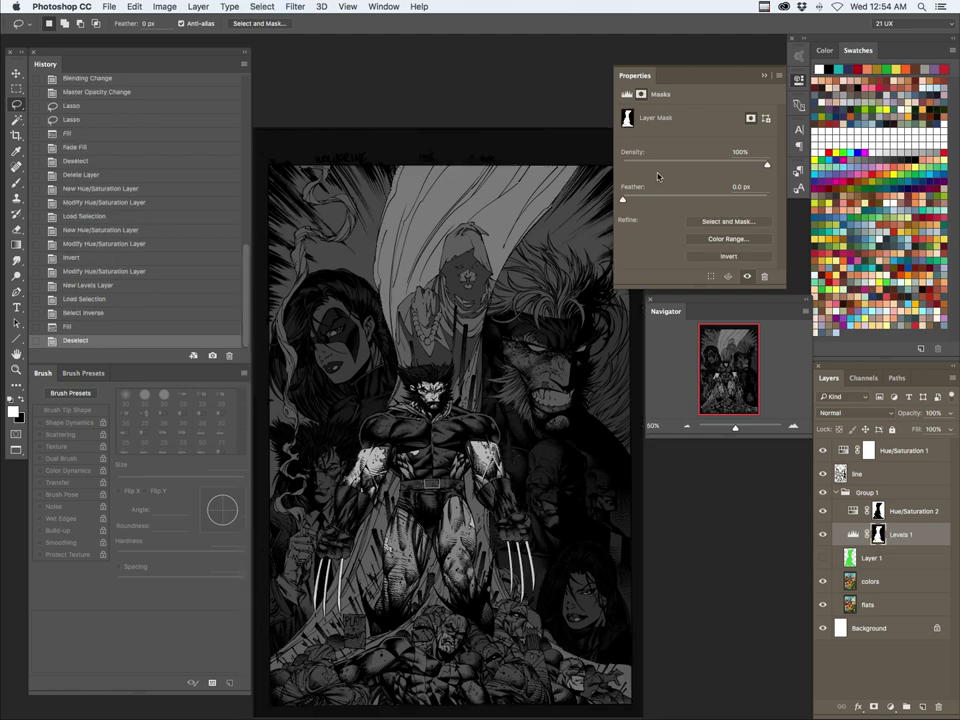
Step: Brighten the masked central figure by setting the Levels 1 midtone input to 1.20
left_click(852, 531)
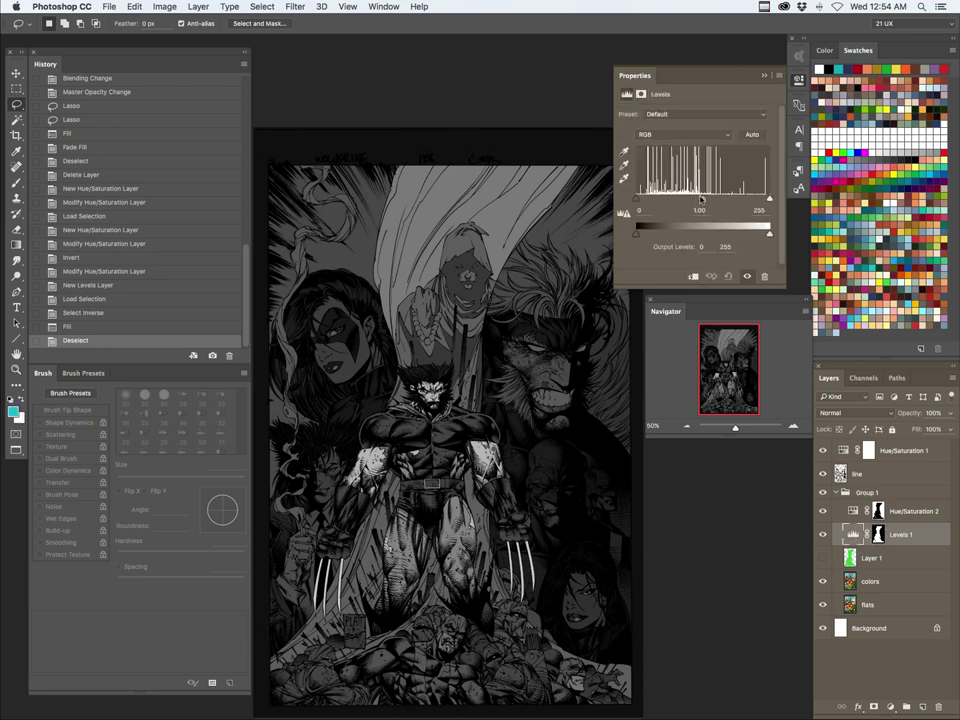
left_click_drag(701, 198, 699, 200)
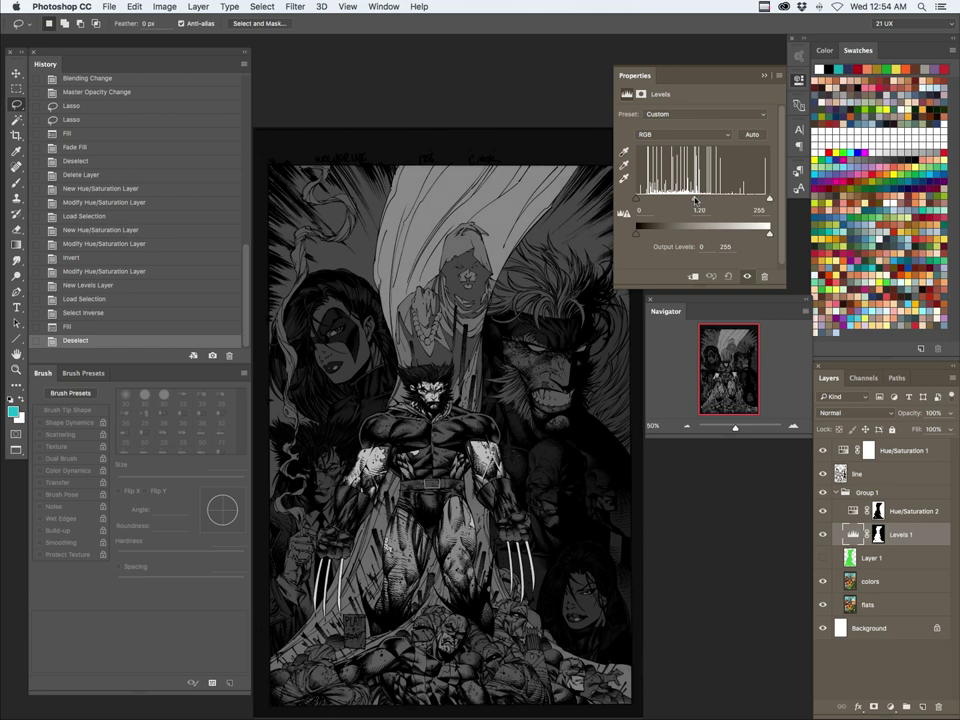
left_click_drag(695, 199, 694, 199)
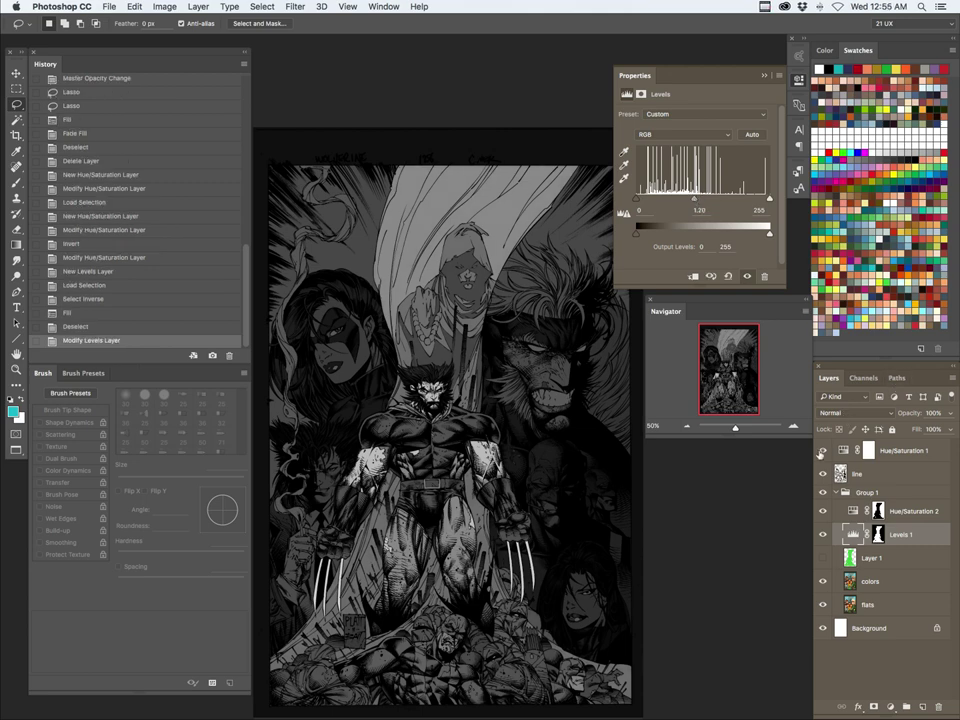
Step: Hide Hue/Saturation 1 to show the cover in colour, and tidy the Properties and Navigator panels away from the artwork
left_click(823, 451)
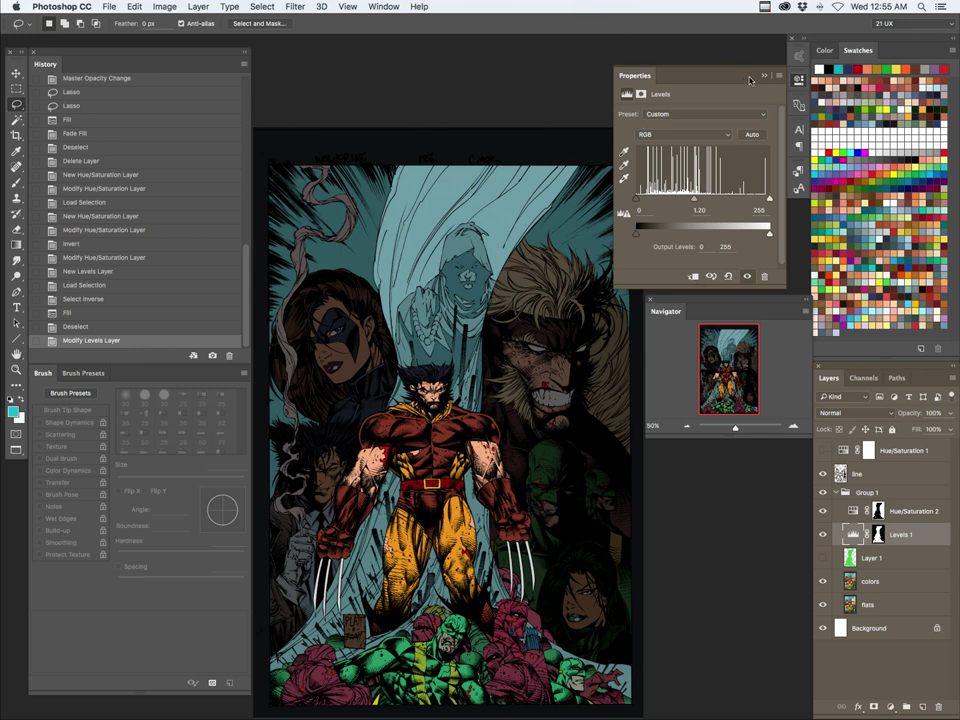
left_click(764, 76)
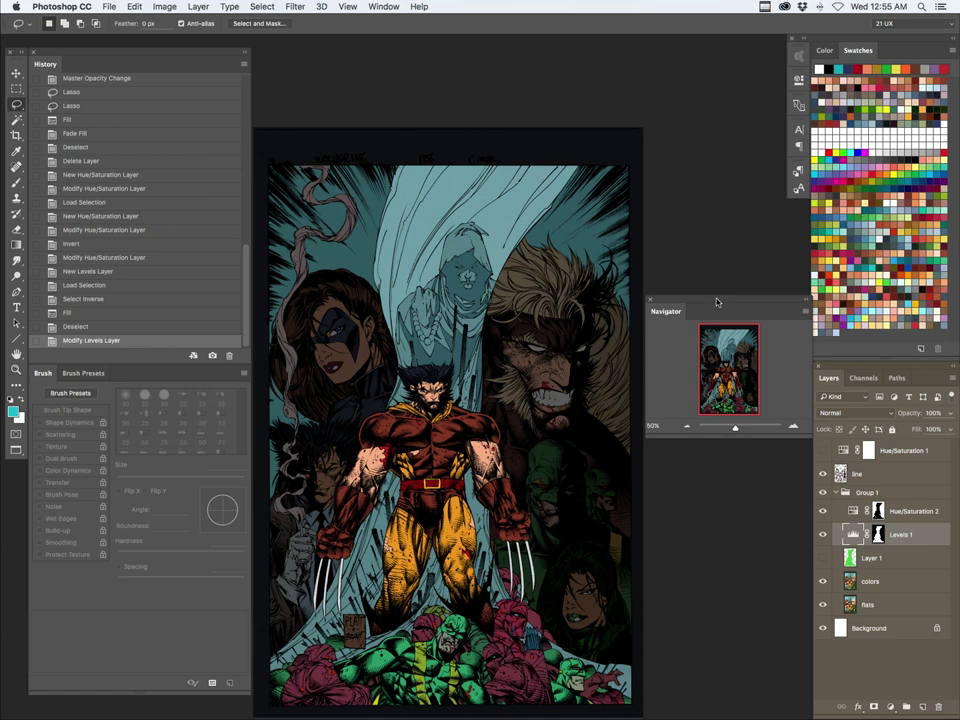
left_click_drag(716, 301, 675, 116)
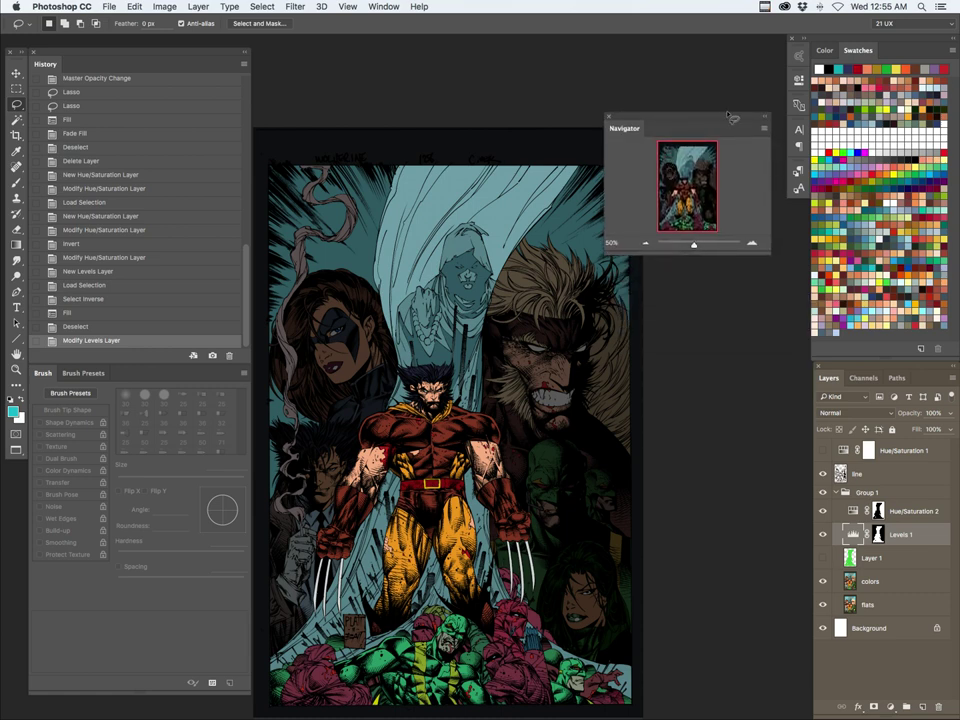
left_click_drag(721, 118, 743, 38)
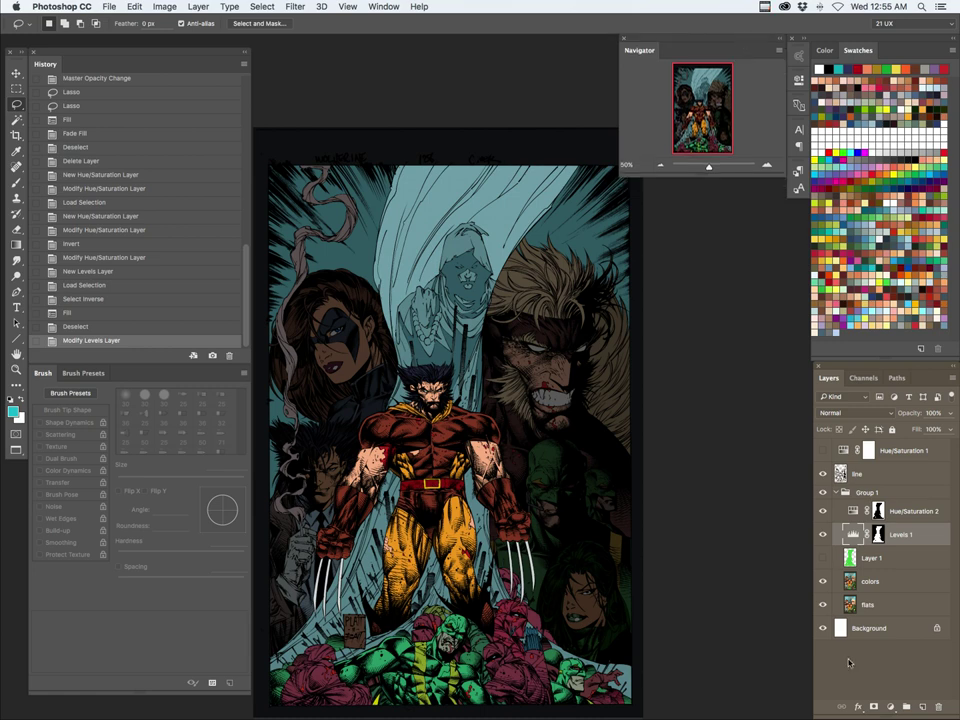
Step: Compare the cover with and without the Hue/Saturation 2 darkening of the background and supporting characters
left_click(824, 511)
left_click(824, 511)
left_click(824, 511)
left_click(824, 511)
left_click(824, 511)
left_click(824, 511)
left_click(824, 557)
Step: Reduce the opacity of Hue/Saturation 2 to 70%, trying 80% for comparison
key("h")
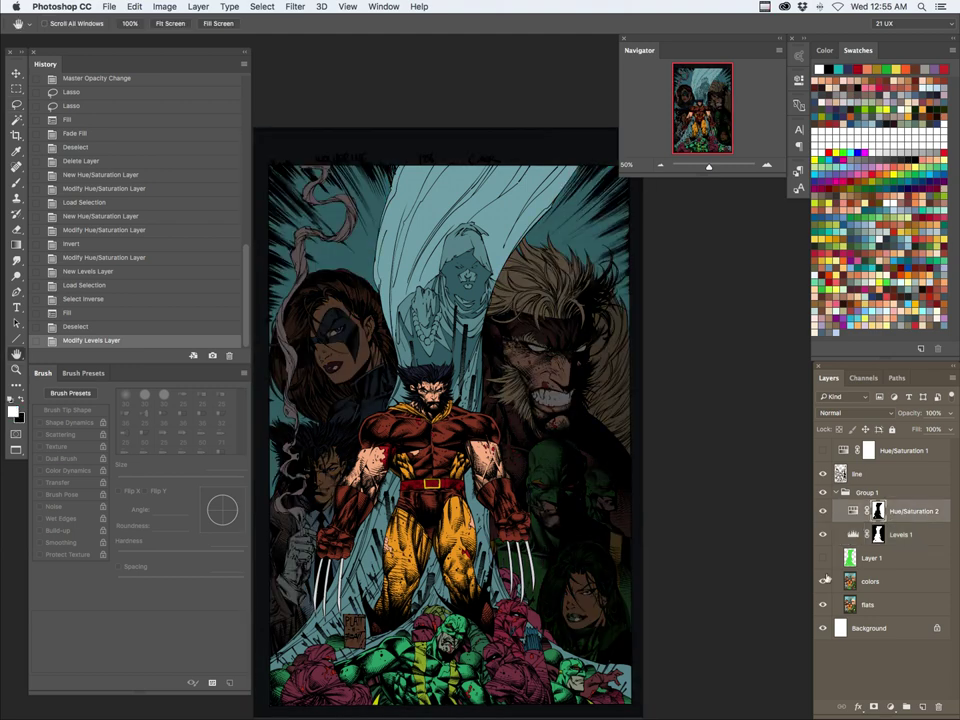
key("7")
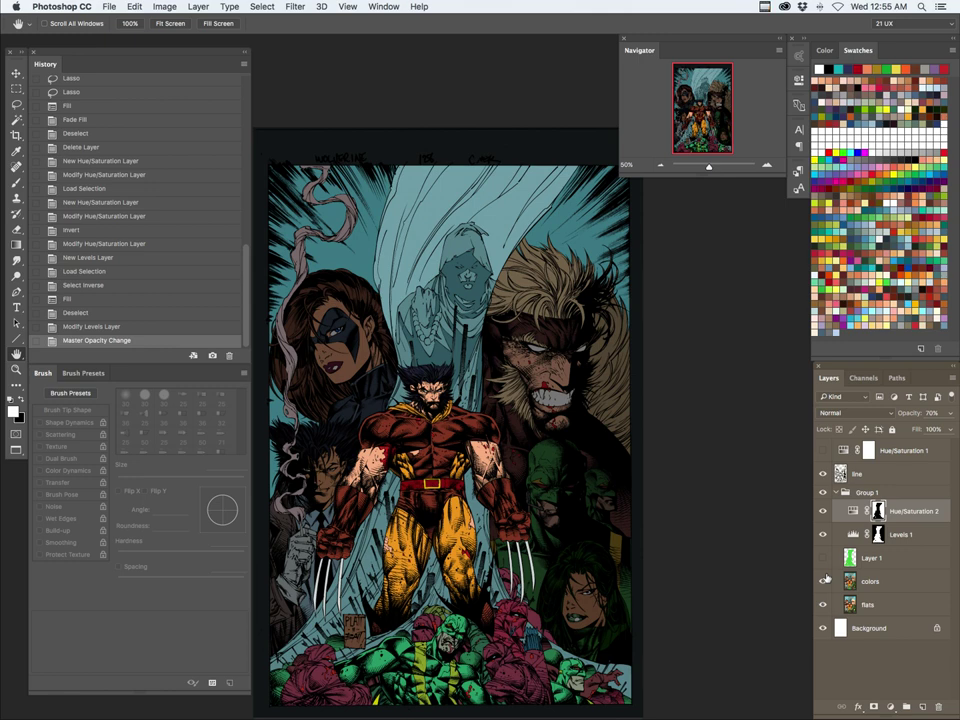
key("8")
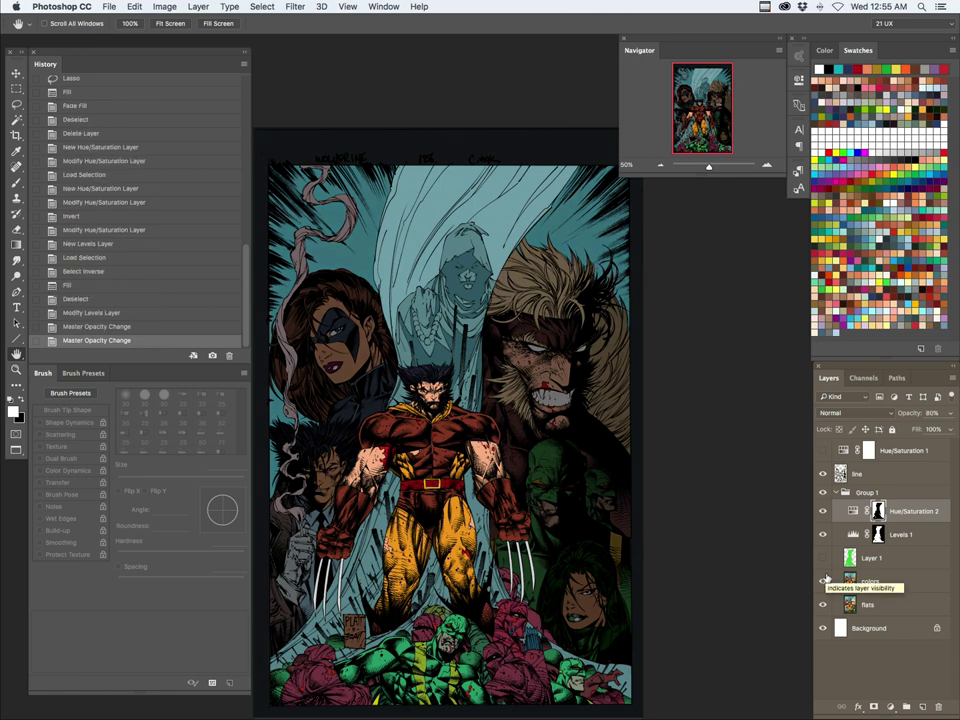
key("7")
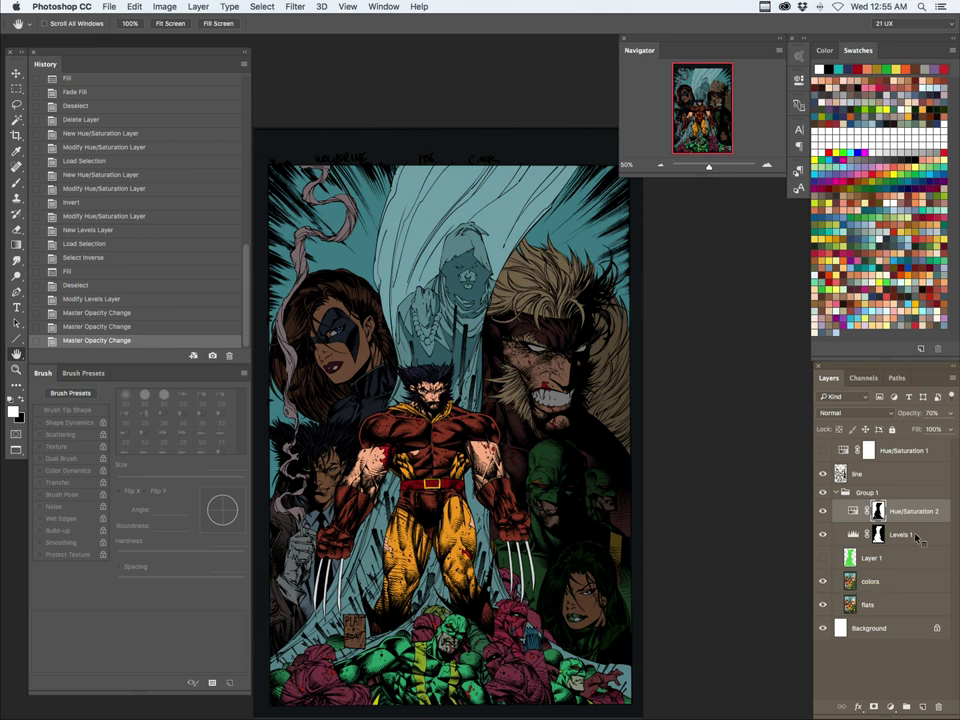
Step: Place Hue/Saturation 2 and Levels 1 below Layer 1 and merge both adjustments down into the colors layer
left_click_drag(917, 536, 906, 582)
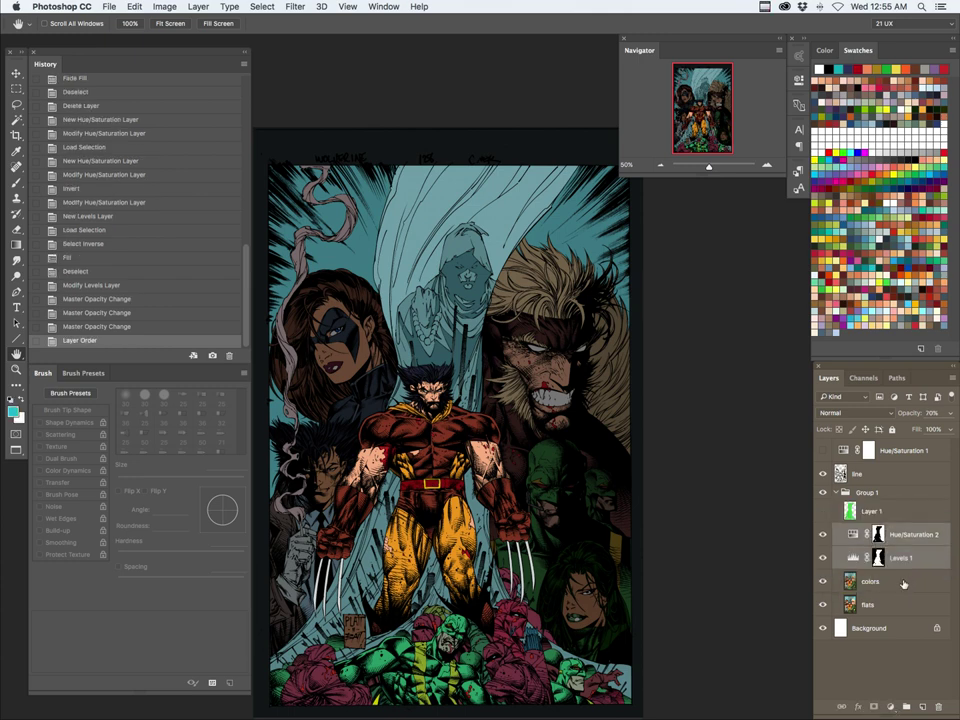
key("super+e")
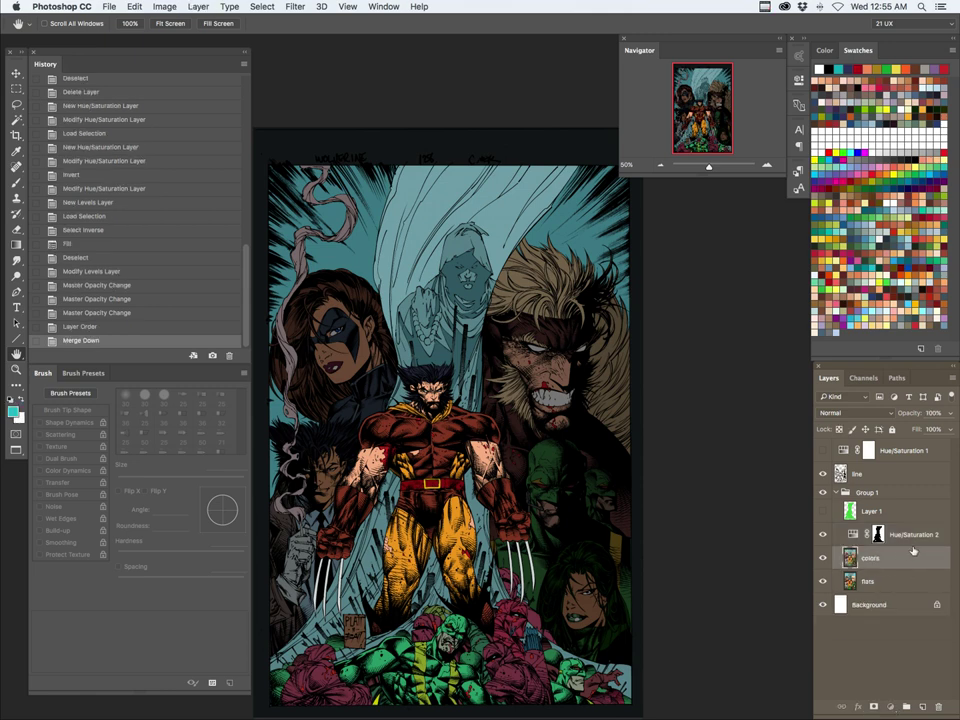
key("super+e")
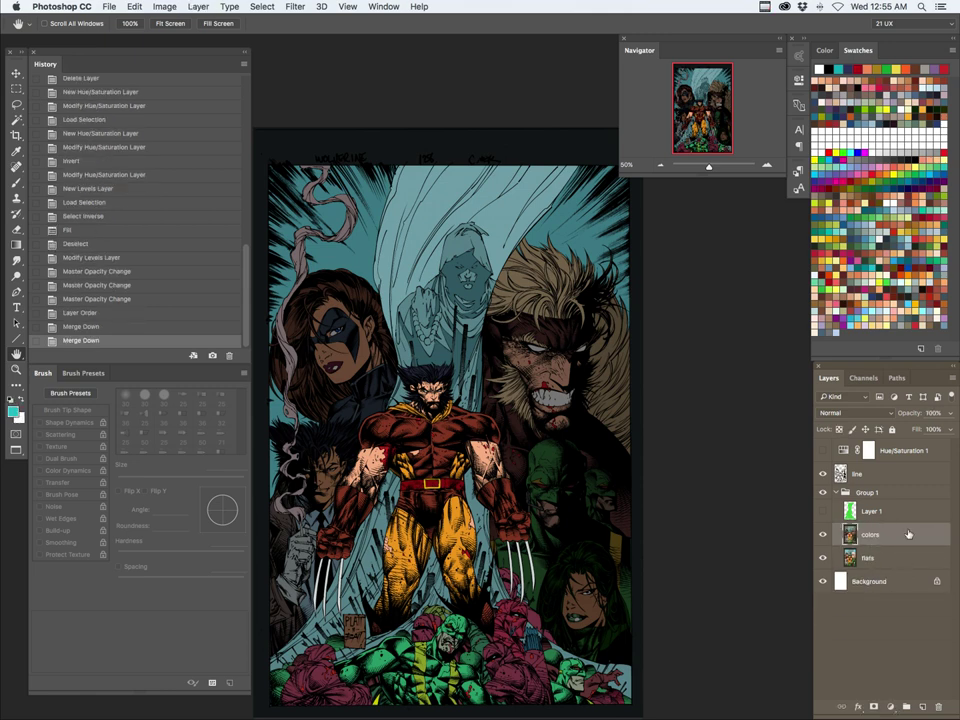
Step: Select the green-faced figures above the long-haired woman on the colors layer with the Magic Wand, filling gaps with the Lasso
key("w")
left_click(614, 578)
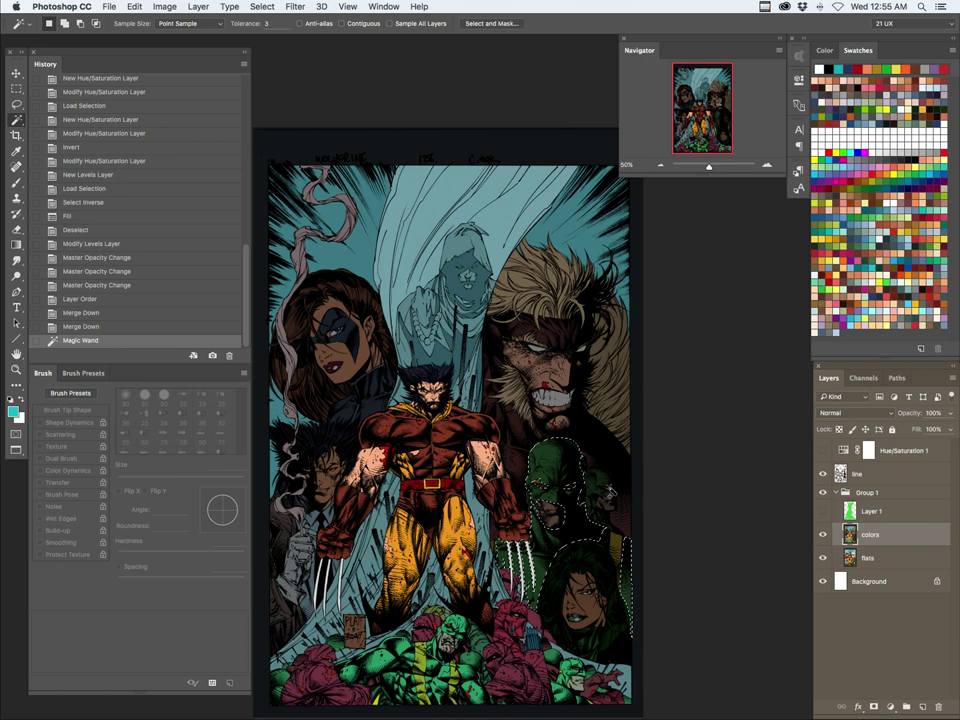
left_click(609, 497)
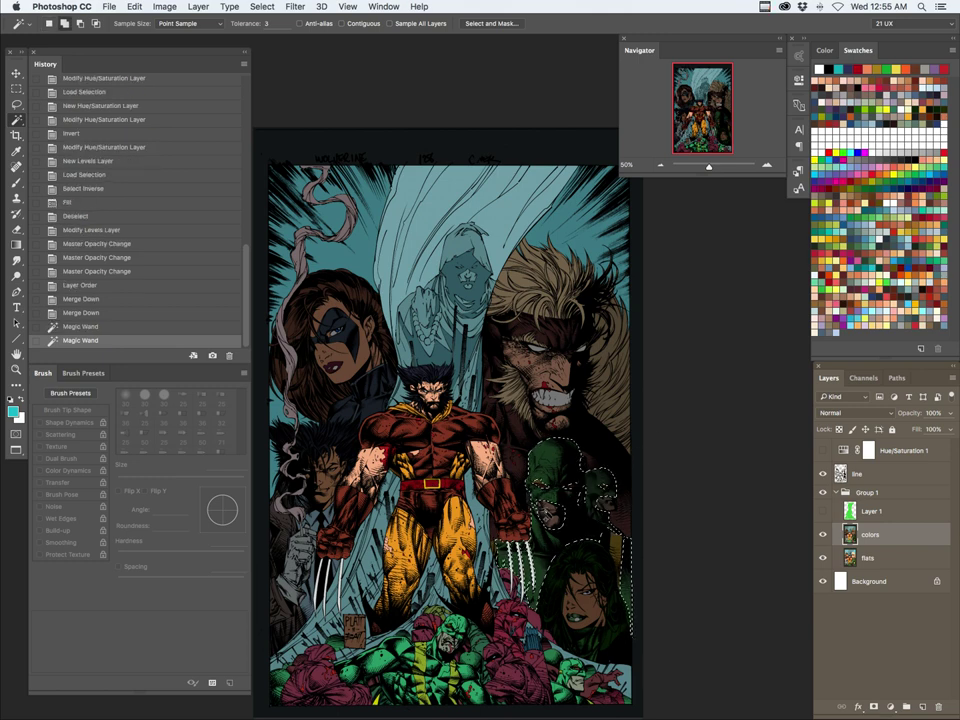
left_click(548, 508)
left_click(550, 503)
left_click(597, 484)
left_click(606, 495)
left_click(606, 496)
left_click(604, 492)
left_click(606, 494)
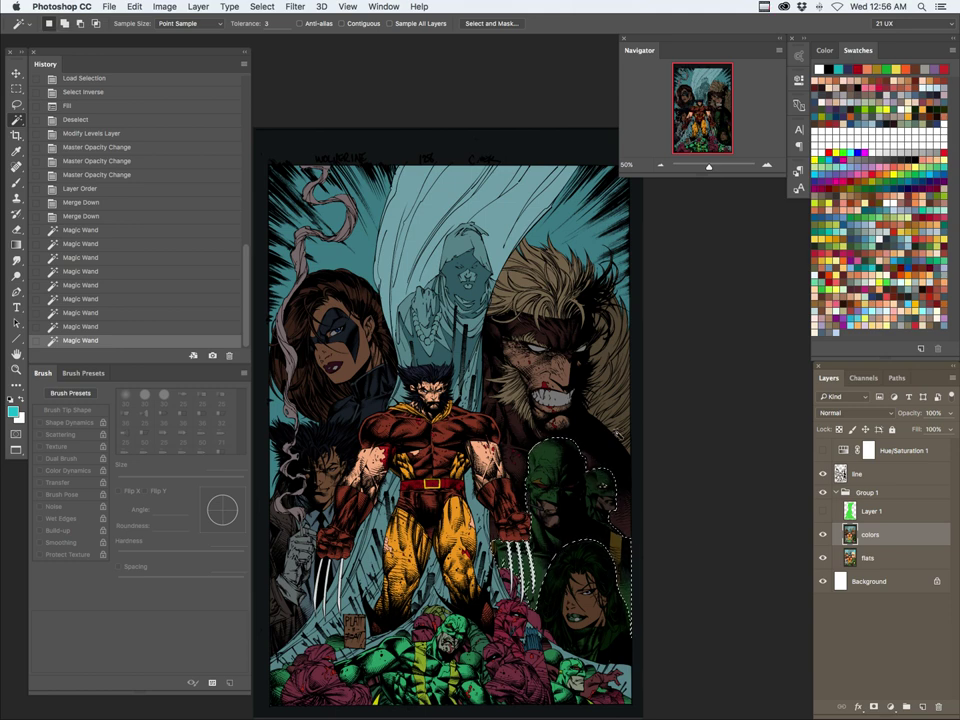
key("l")
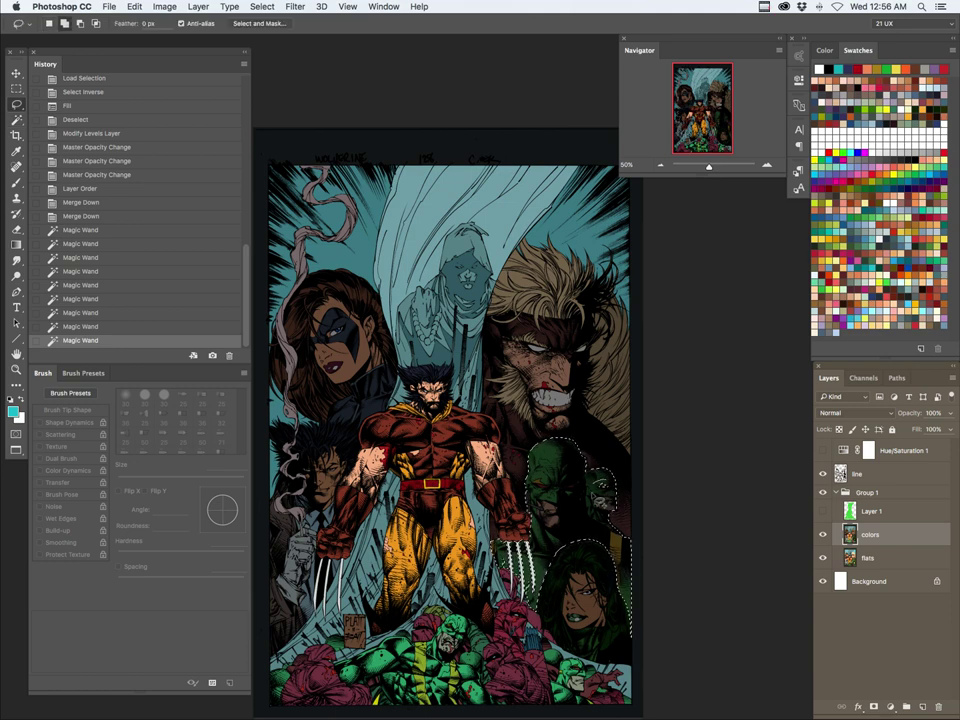
left_click_drag(607, 478, 612, 481)
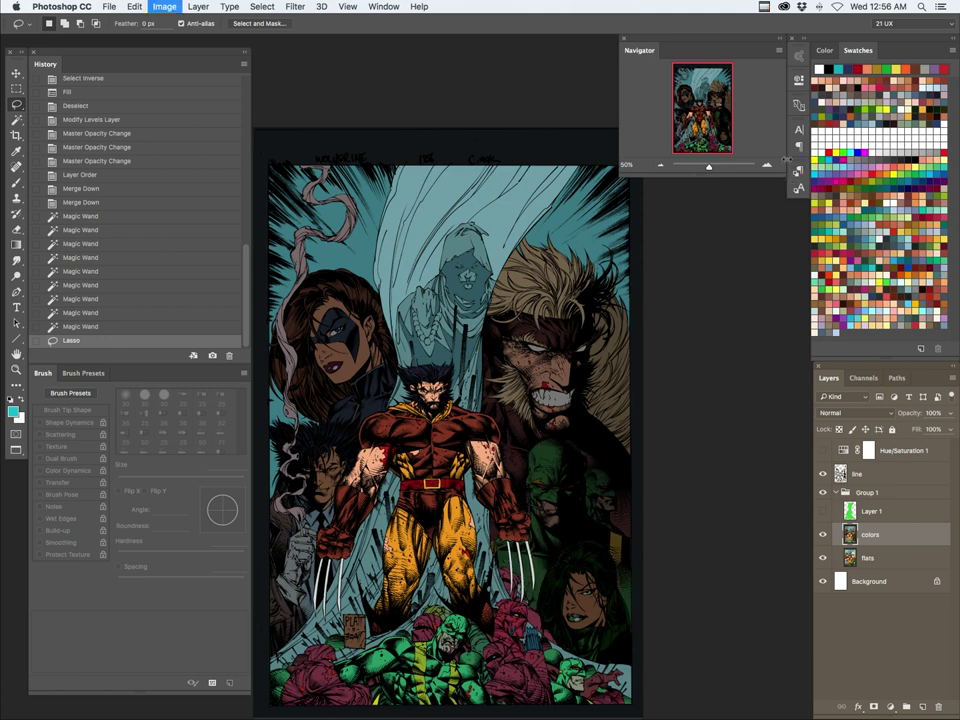
Step: Apply Levels to the selected green figures with input values of about 12, 1.27 and 173, and deselect
key("super+l")
left_click_drag(747, 67, 613, 436)
left_click_drag(596, 572, 577, 572)
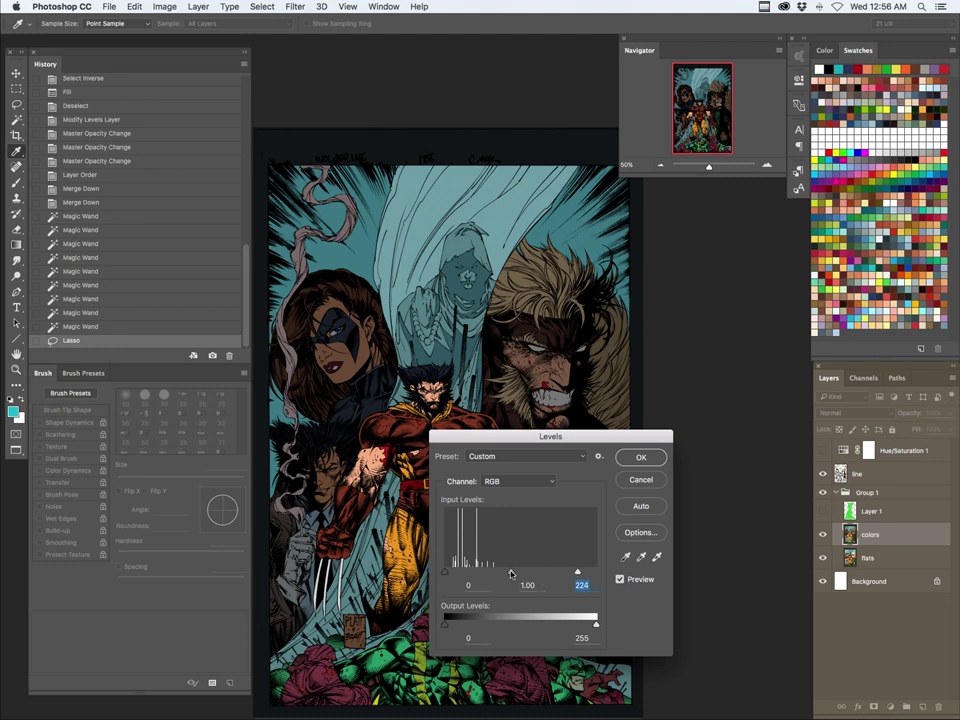
left_click_drag(511, 573, 495, 573)
left_click_drag(630, 437, 788, 457)
left_click_drag(652, 592, 660, 596)
left_click_drag(736, 593, 705, 596)
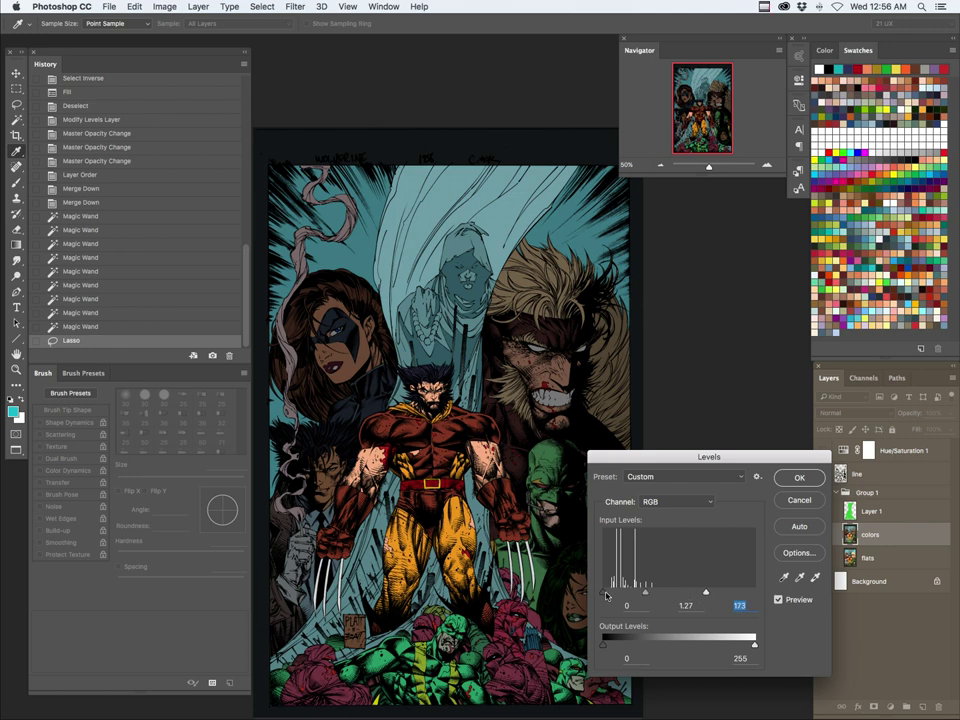
left_click_drag(603, 593, 611, 595)
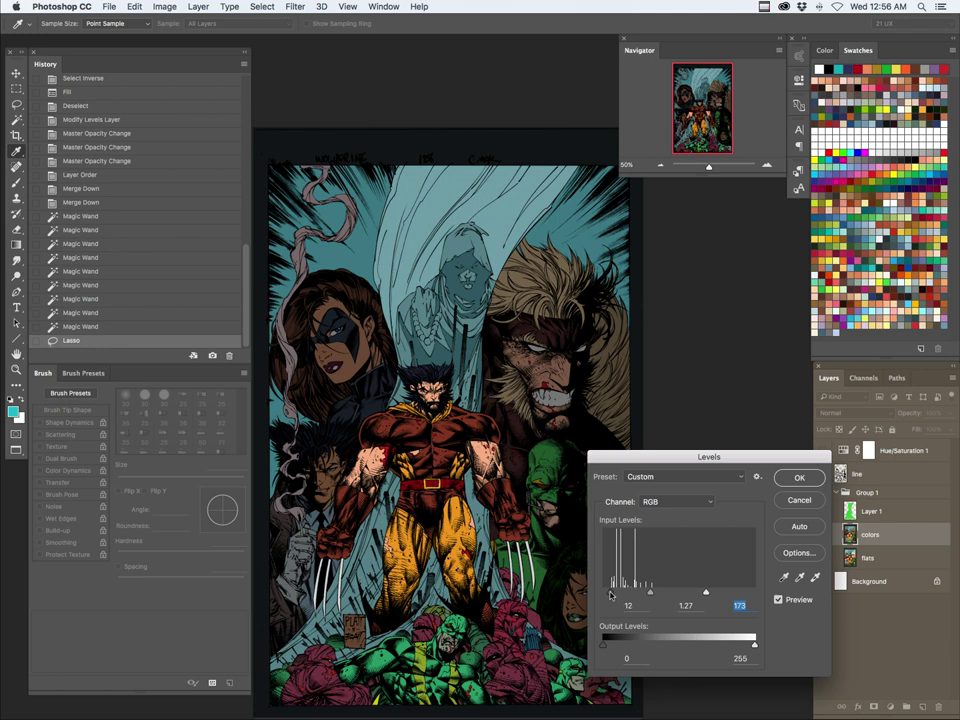
left_click(803, 482)
key("super+d")
Step: Select the long-haired woman's hair, face and clothing below the green figures with the Magic Wand, completing the area with the Lasso
key("w")
left_click(590, 561)
left_click(587, 585, "shift")
left_click(582, 616, "shift")
left_click(574, 618, "shift")
left_click(578, 621, "shift")
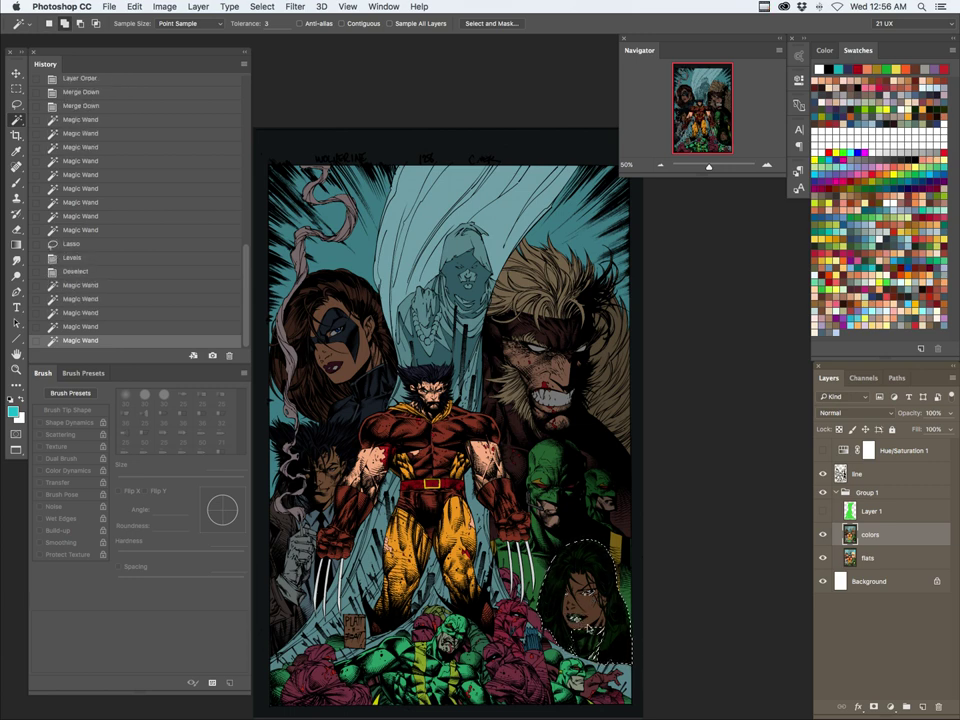
left_click(588, 628, "shift")
left_click(600, 634, "shift")
left_click(612, 606, "shift")
key("l")
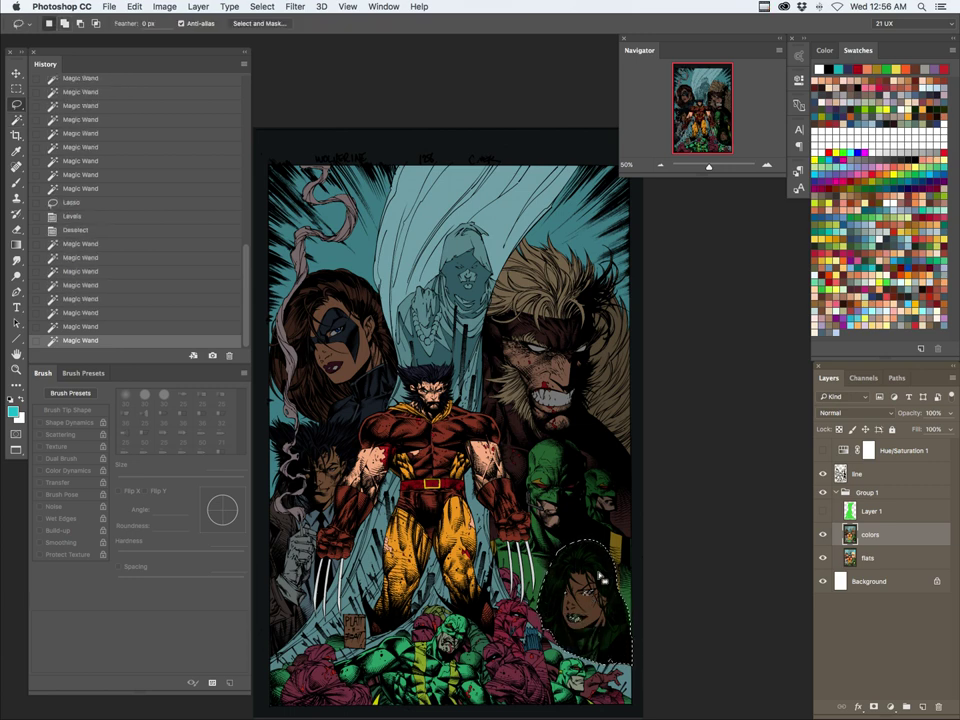
mouse_move(598, 574)
left_mouse_down()
mouse_move(592, 642)
mouse_move(584, 552)
mouse_move(596, 570)
left_mouse_up()
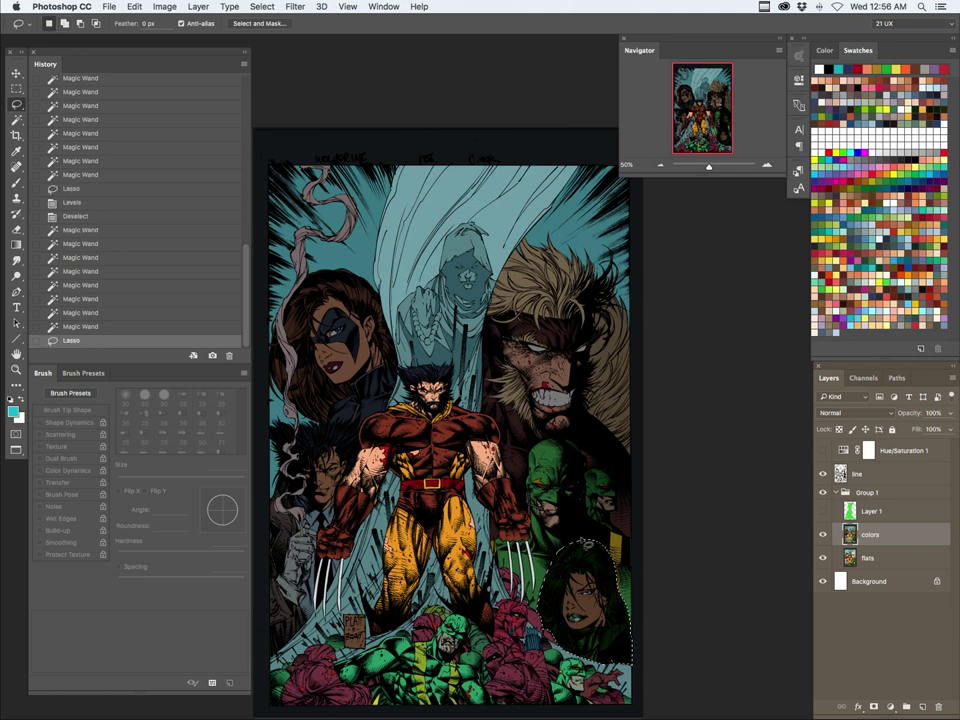
Step: Apply Levels to the selected long-haired woman with input values 11, 1.27 and 173, and deselect
key("ctrl+l")
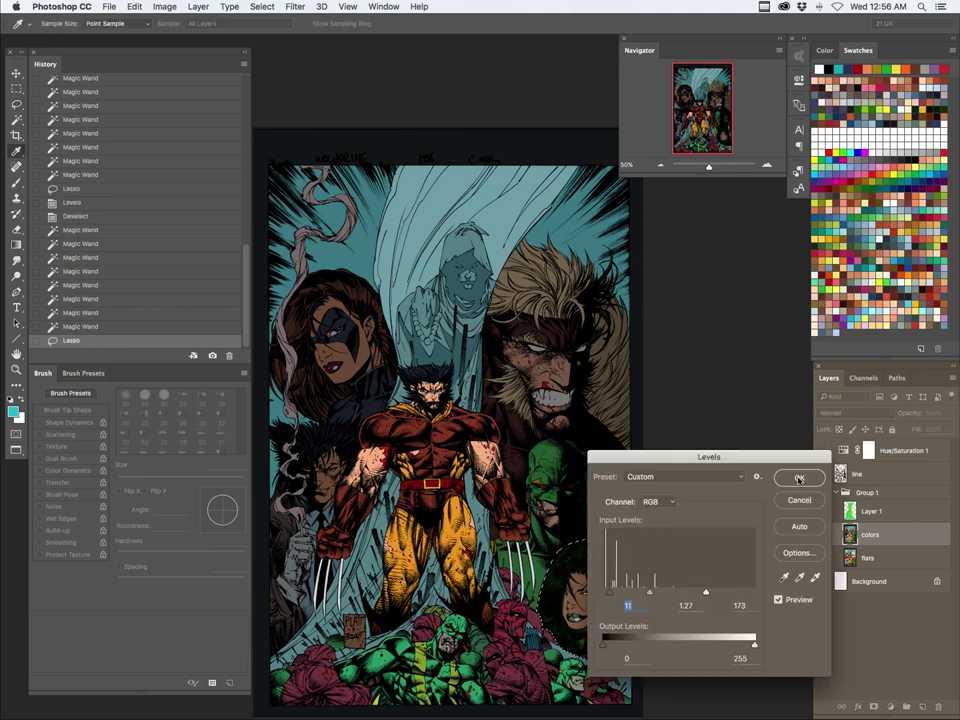
left_click(799, 478)
key("super+d")
Step: Select the long-haired woman's green hair color with the Magic Wand and brighten it with Levels by lowering the white input
key("w")
left_click(613, 555)
key("ctrl+l")
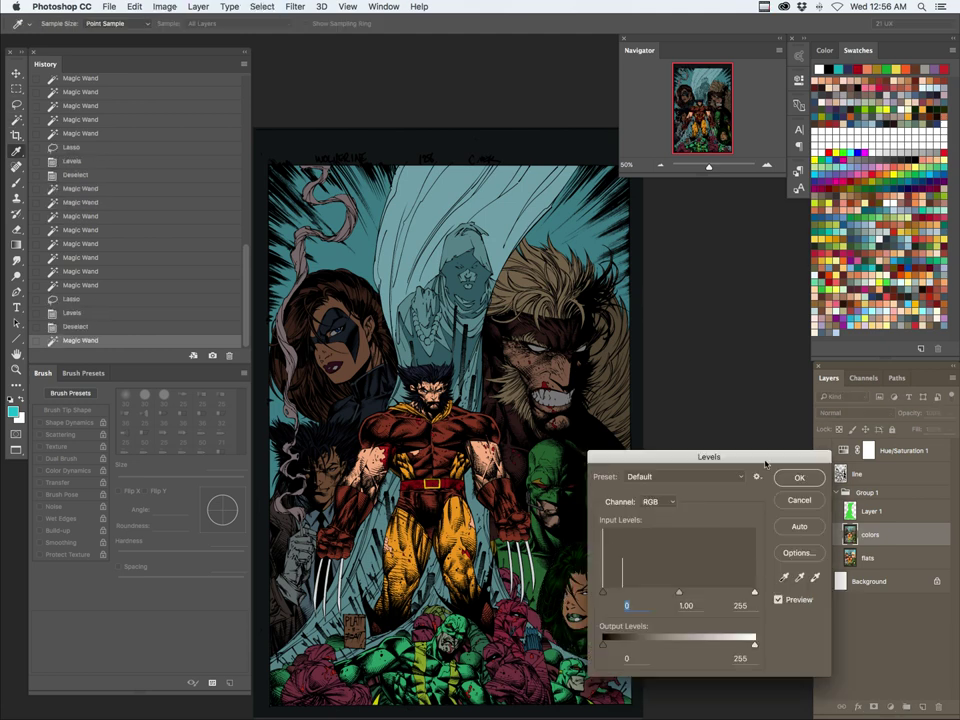
left_click_drag(767, 462, 852, 365)
left_click_drag(840, 494, 828, 497)
left_click_drag(756, 494, 754, 498)
left_click(884, 380)
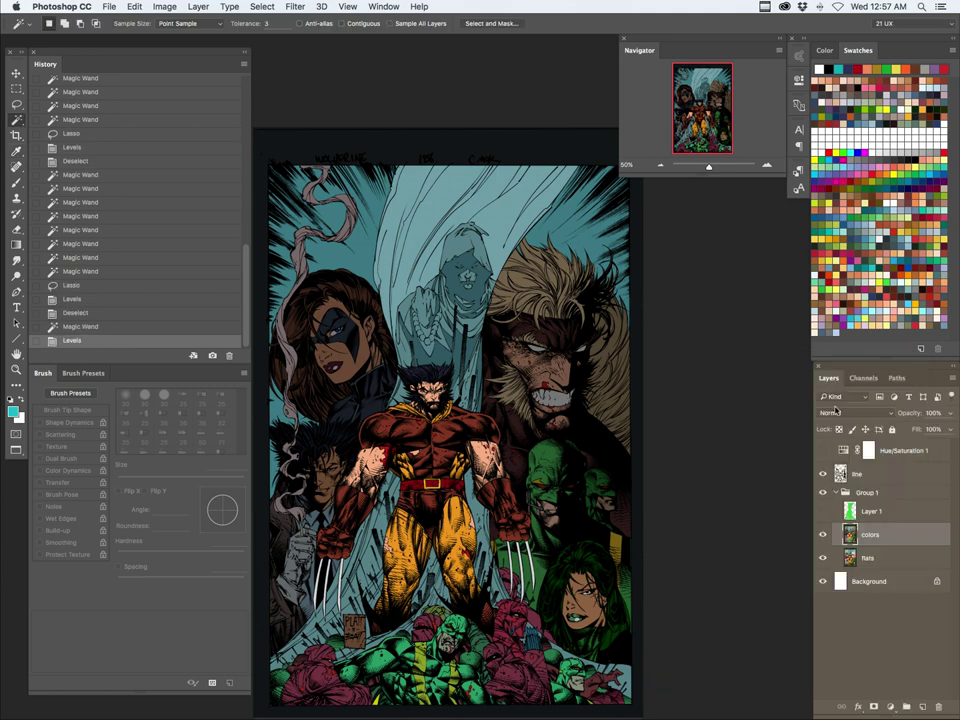
Step: Reduce the saturation of the selected hair color to about -36 with Hue/Saturation, and deselect
key("ctrl+u")
left_click_drag(734, 210, 712, 212)
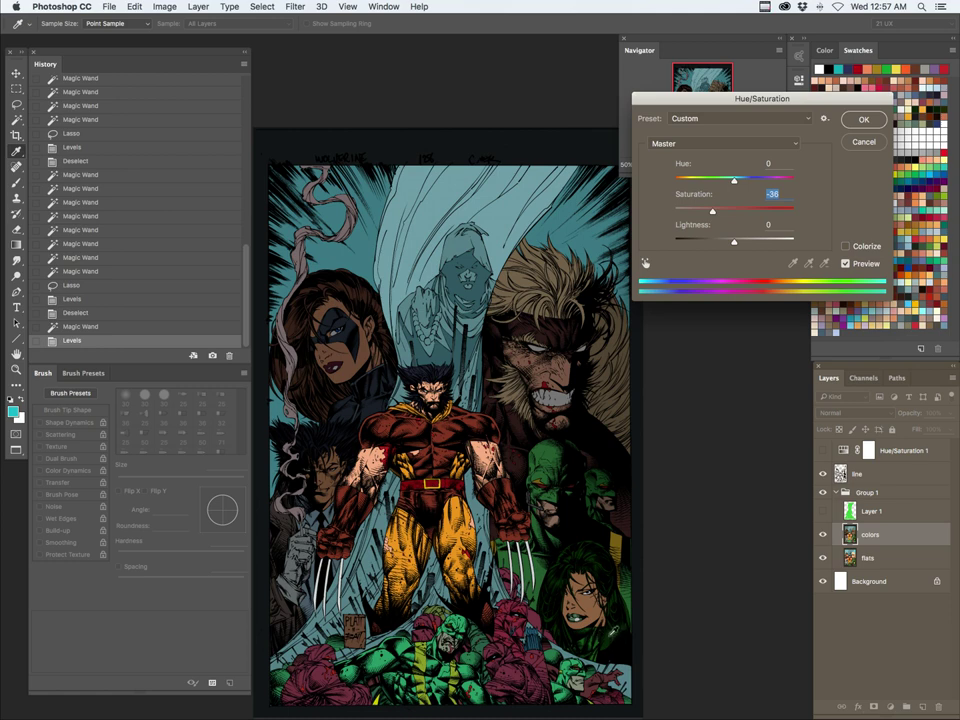
left_click_drag(712, 212, 710, 213)
key("Return")
key("ctrl+d")
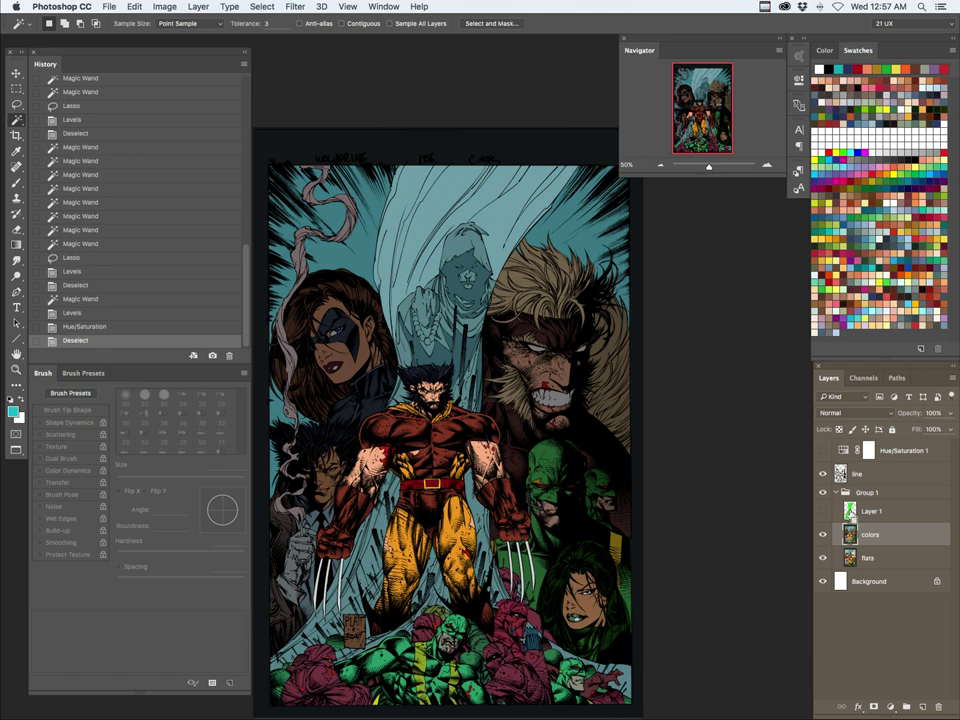
Step: Load Layer 1's shape as a selection, add a Color Balance adjustment above the colors layer, and invert its mask to target the background
left_click(874, 557, "ctrl")
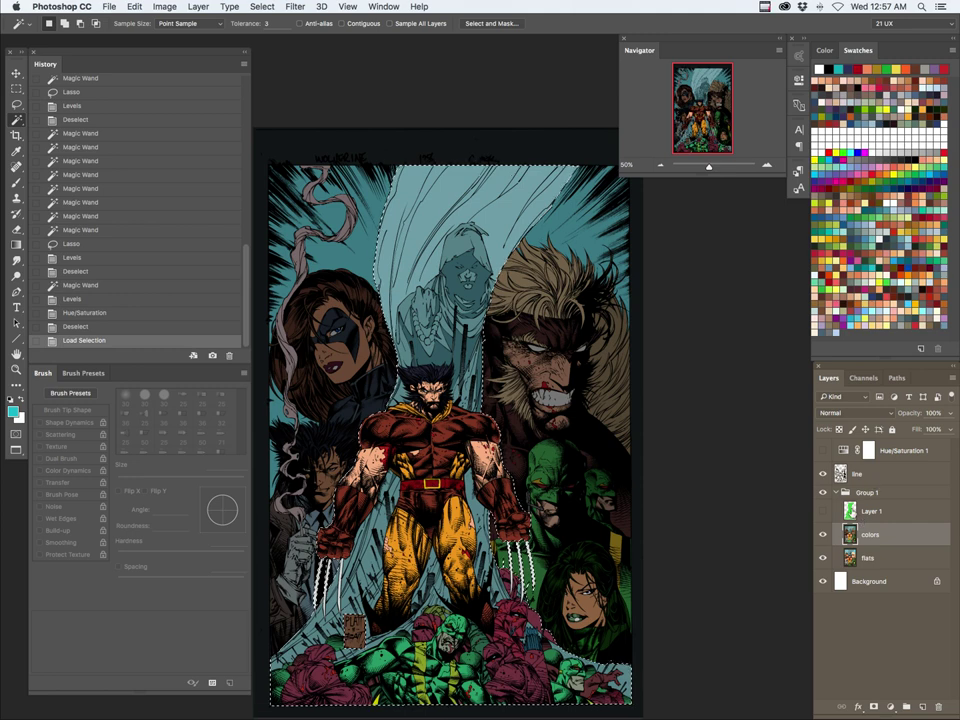
left_click(823, 511)
left_click(823, 511)
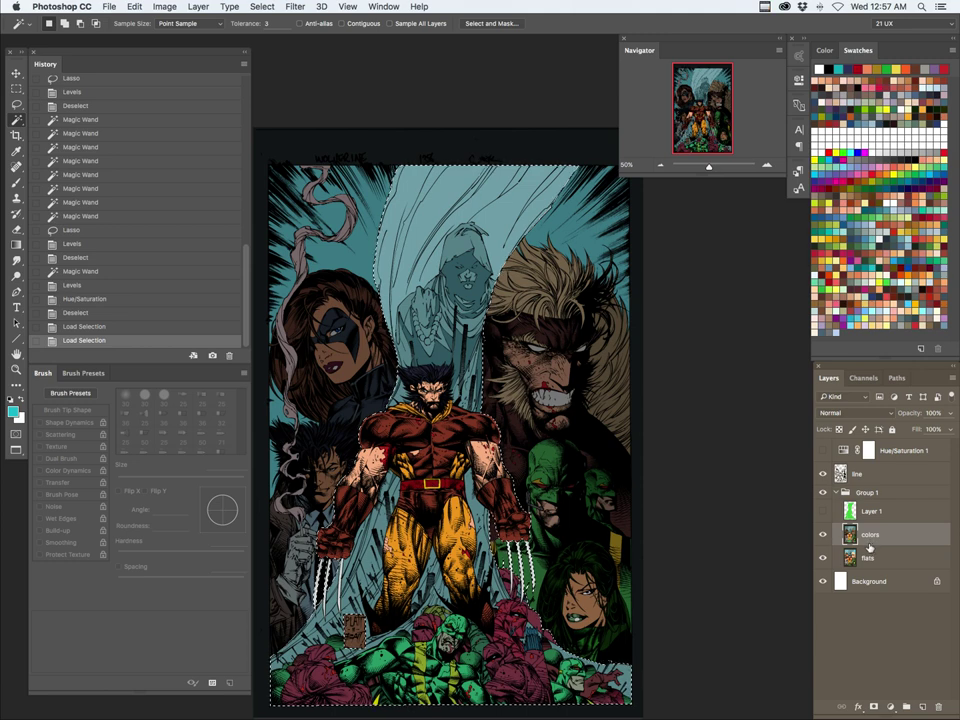
key("super+h")
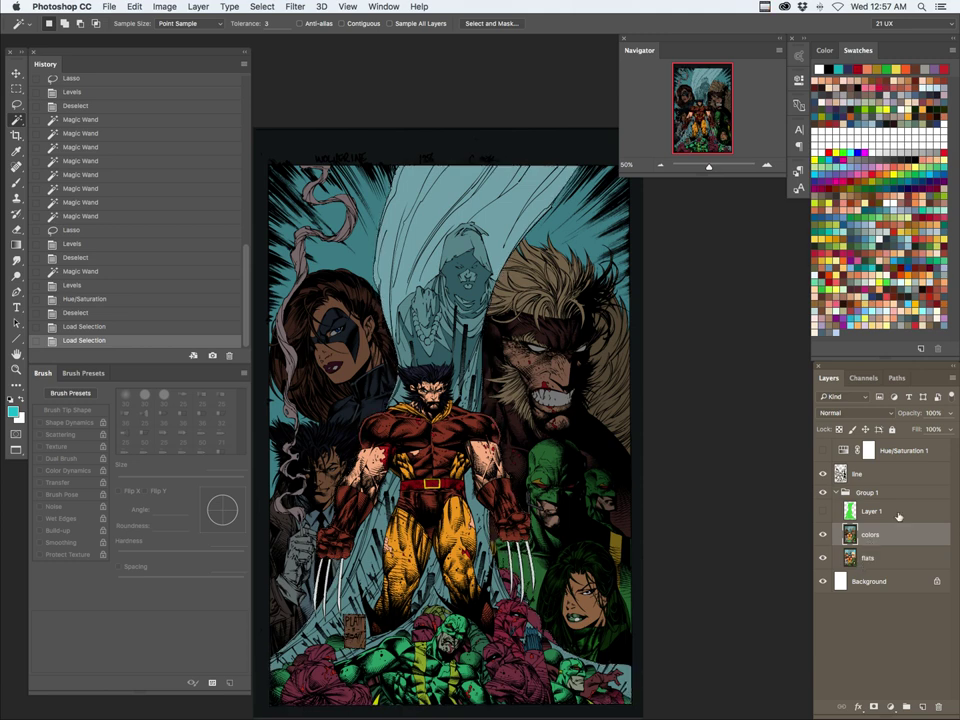
left_click(890, 706)
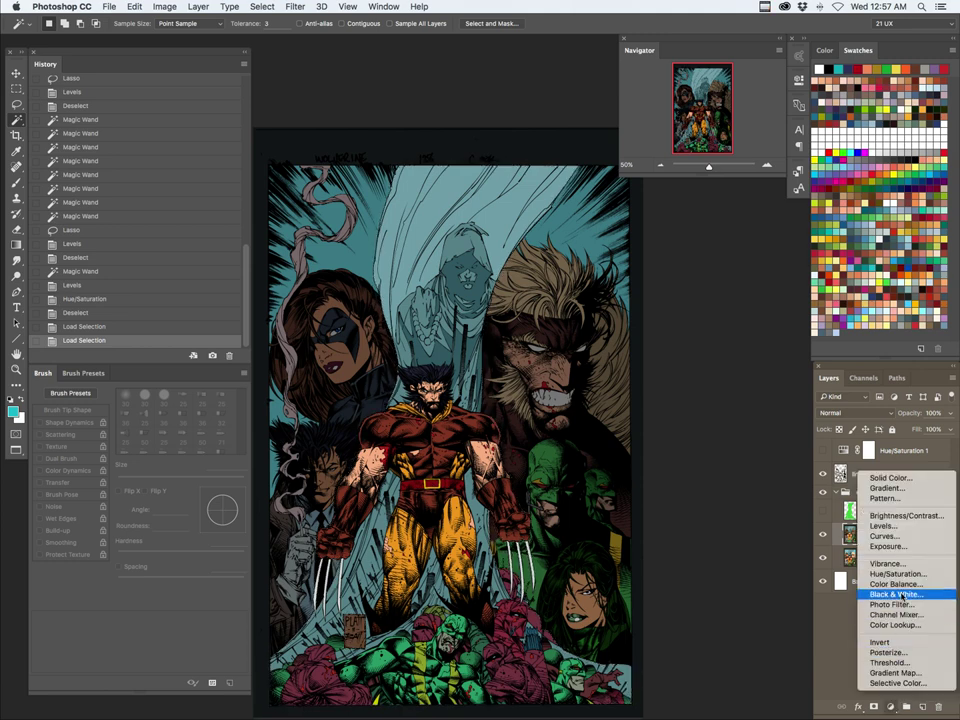
left_click(905, 584)
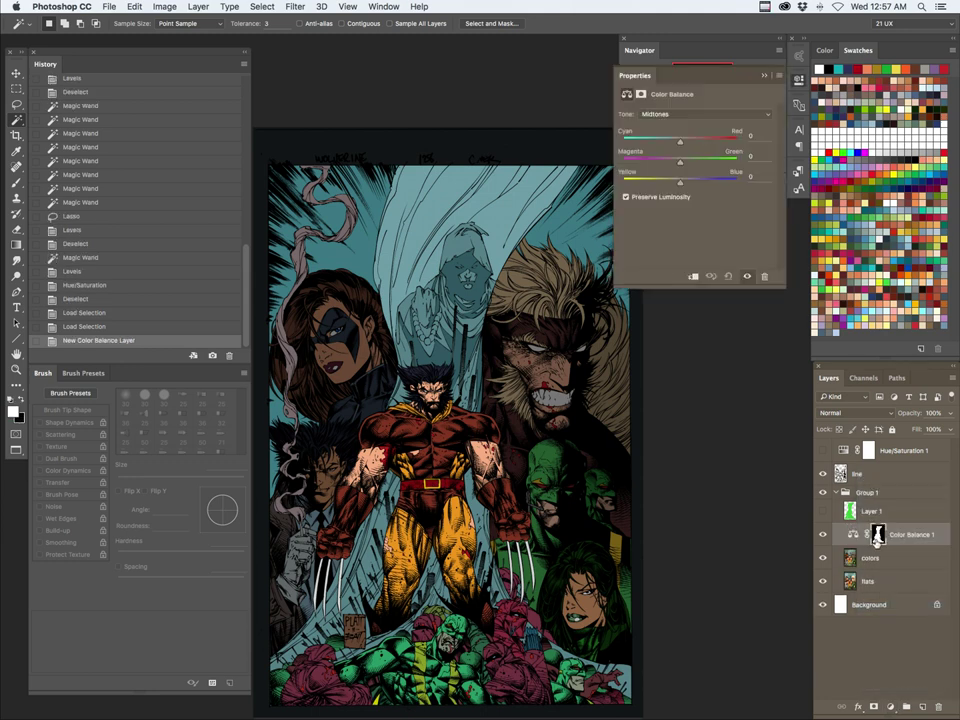
left_click(879, 537)
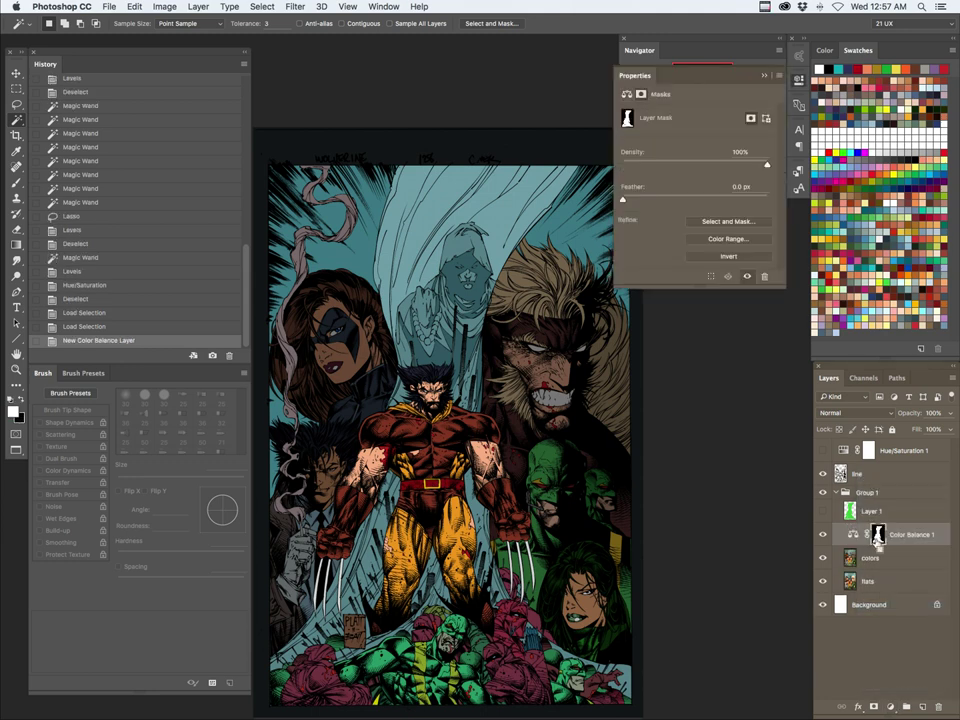
key("super+i")
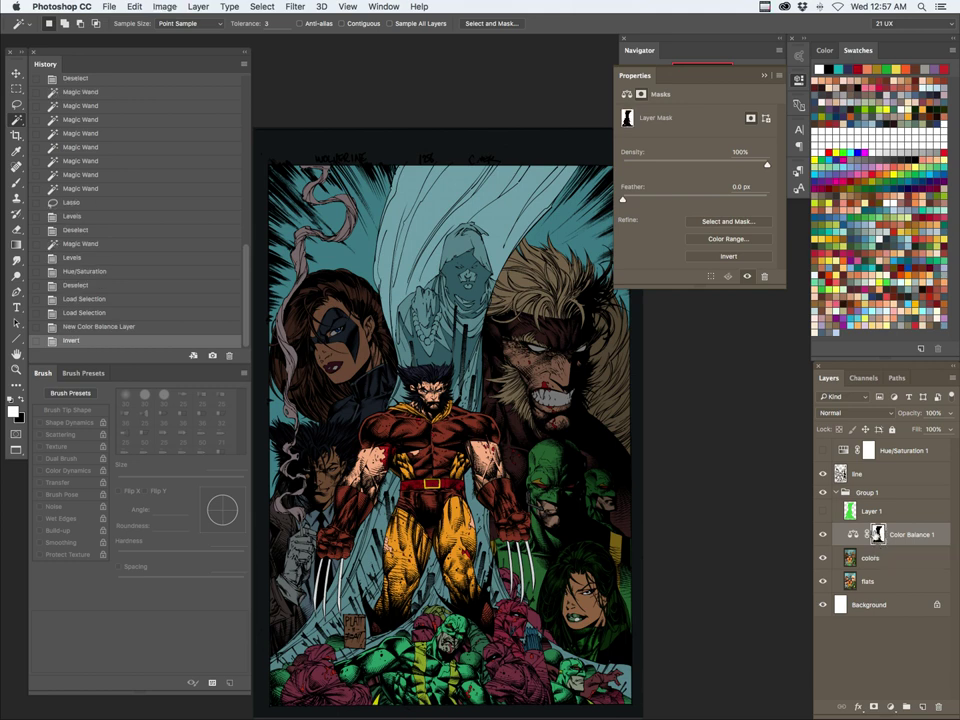
Step: Shift the background's Color Balance midtones toward cyan, with magenta-green at about -11 and yellow-blue at about +23
left_click(852, 537)
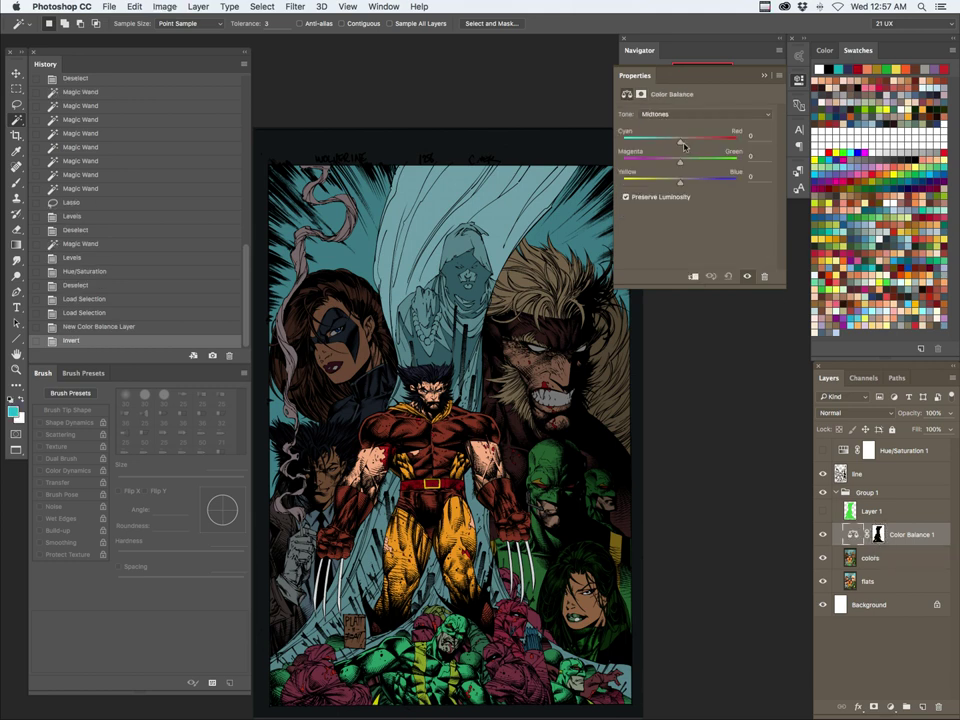
mouse_move(681, 183)
left_mouse_down()
mouse_move(702, 184)
mouse_move(692, 184)
left_mouse_up()
left_click_drag(678, 142, 664, 166)
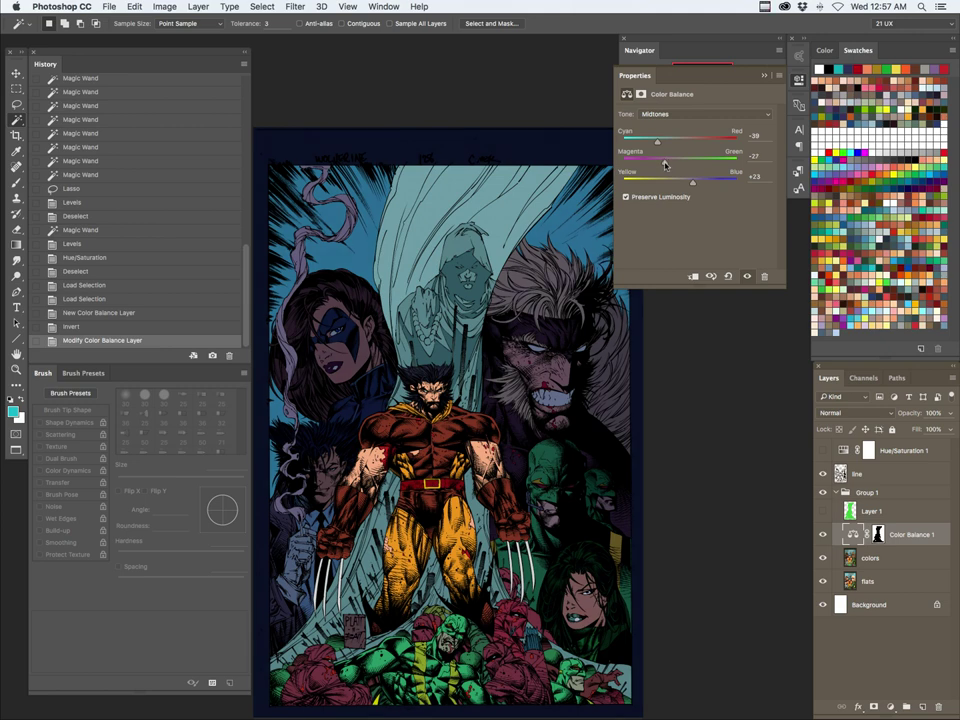
left_click_drag(665, 165, 659, 166)
left_click_drag(709, 73, 727, 240)
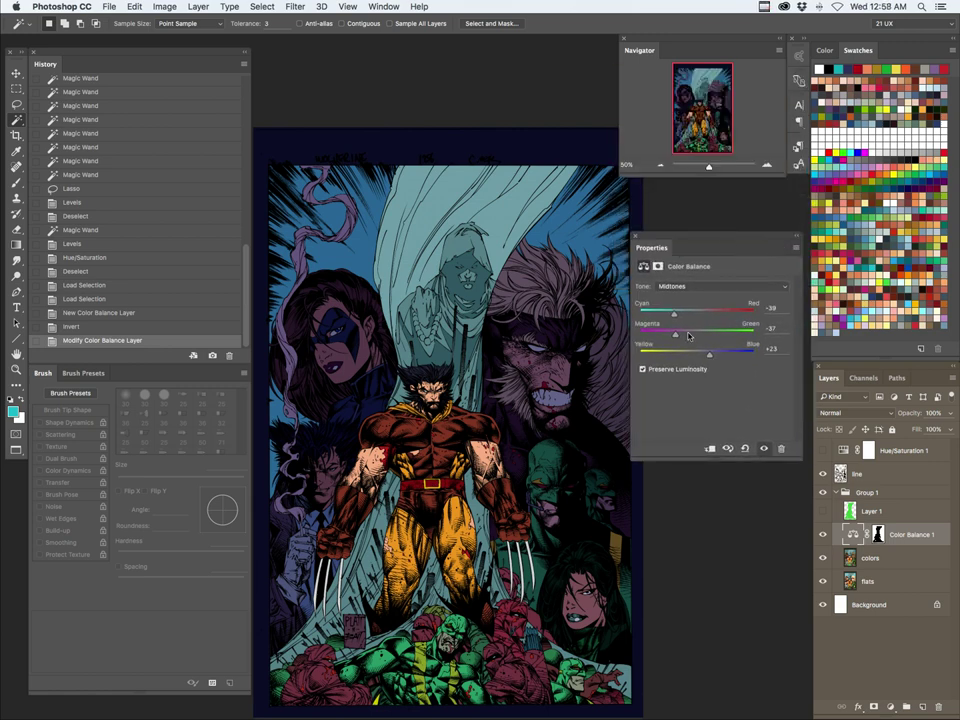
left_click_drag(677, 333, 689, 338)
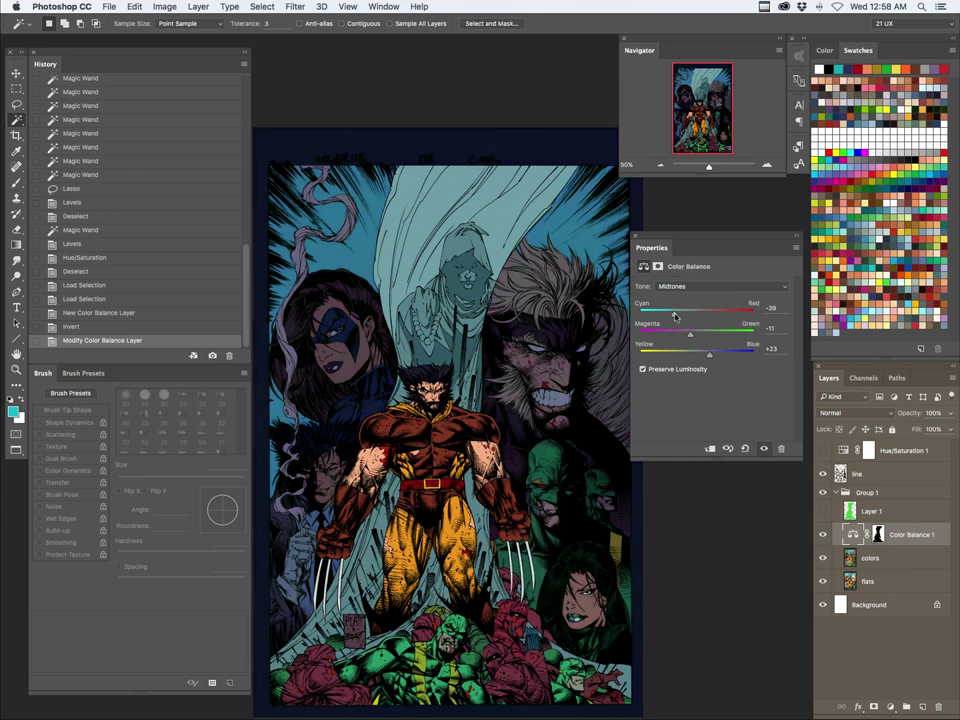
left_click_drag(675, 316, 681, 316)
left_click_drag(709, 354, 709, 354)
Step: Select the hooded figure and its flowing cloak on the colors layer with the Magic Wand, and check the selection in Quick Mask
left_click(848, 560)
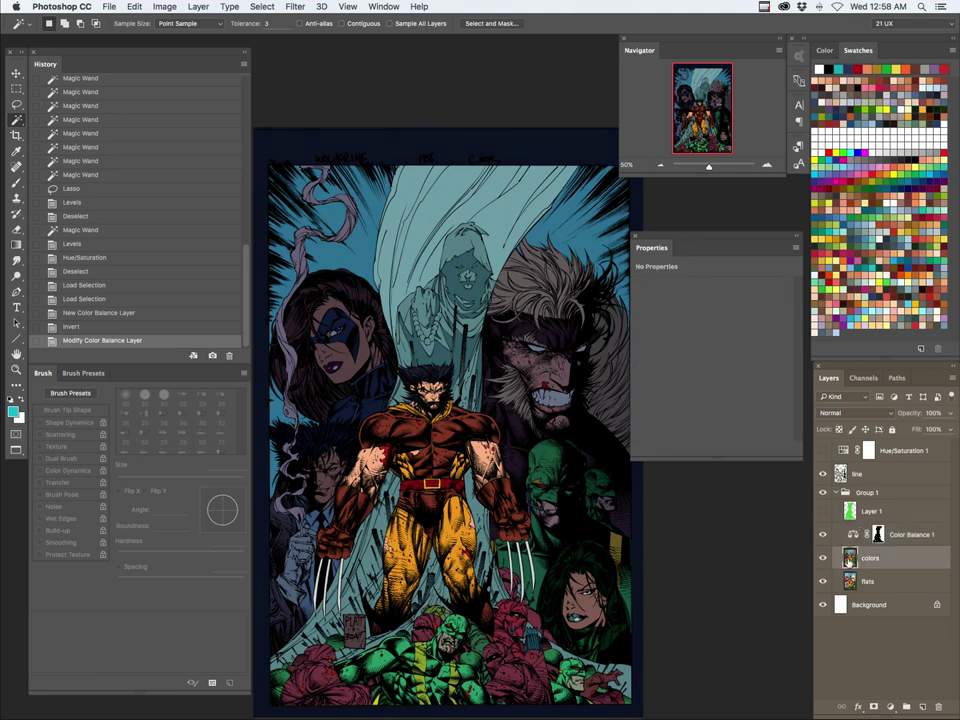
left_click(522, 222)
left_click(468, 272, "shift")
left_click(467, 276, "shift")
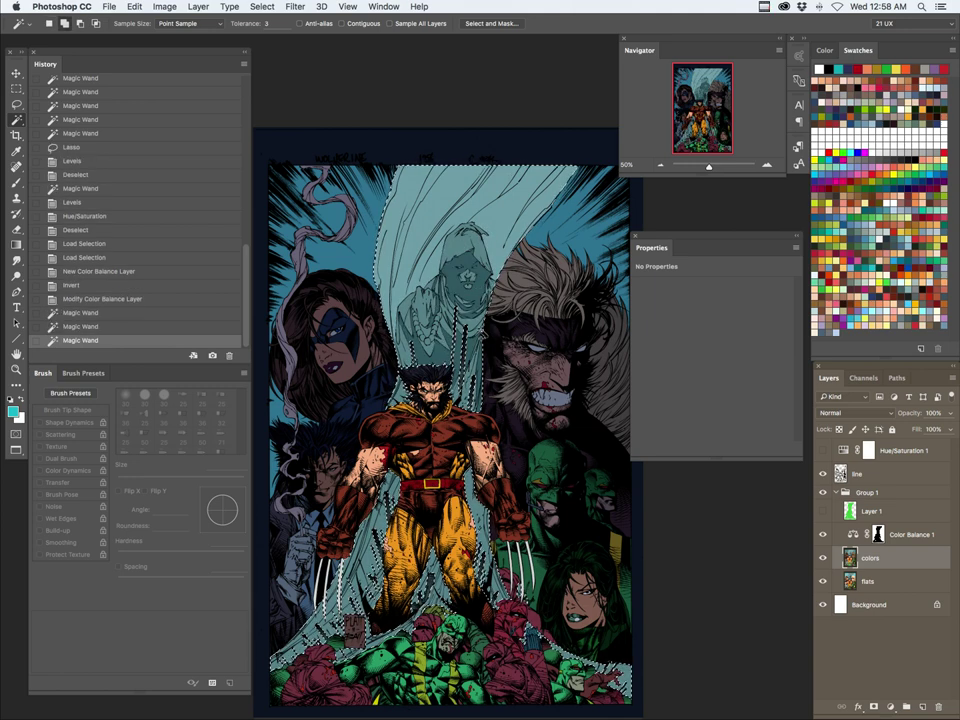
key("q")
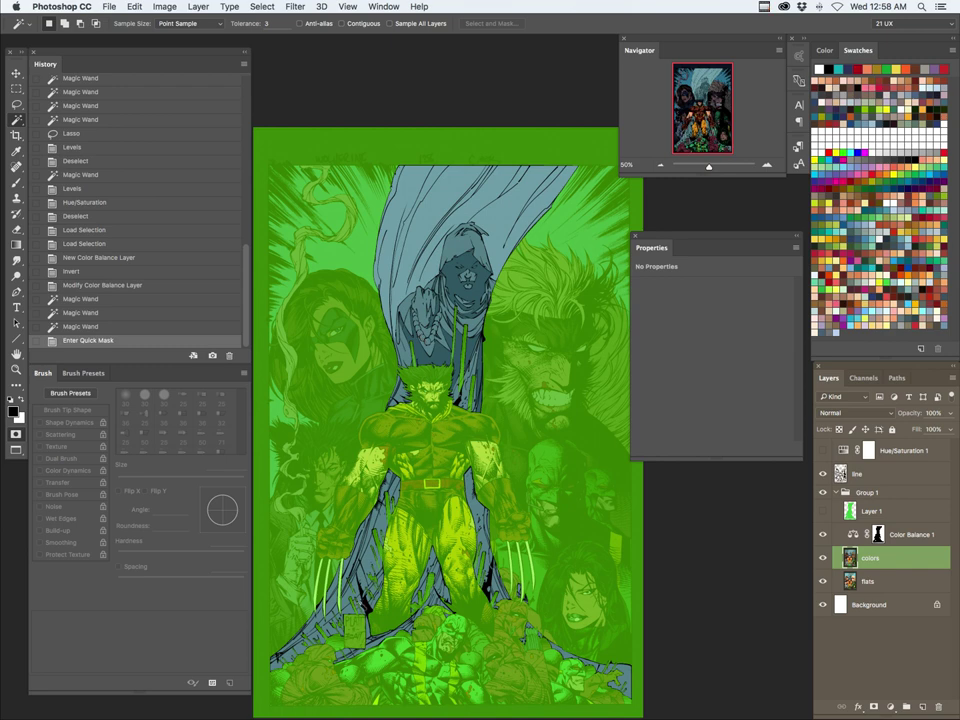
key("q")
Step: Apply Hue/Saturation to the selected hooded figure and cloak with saturation -13 and lightness +18
key("super+u")
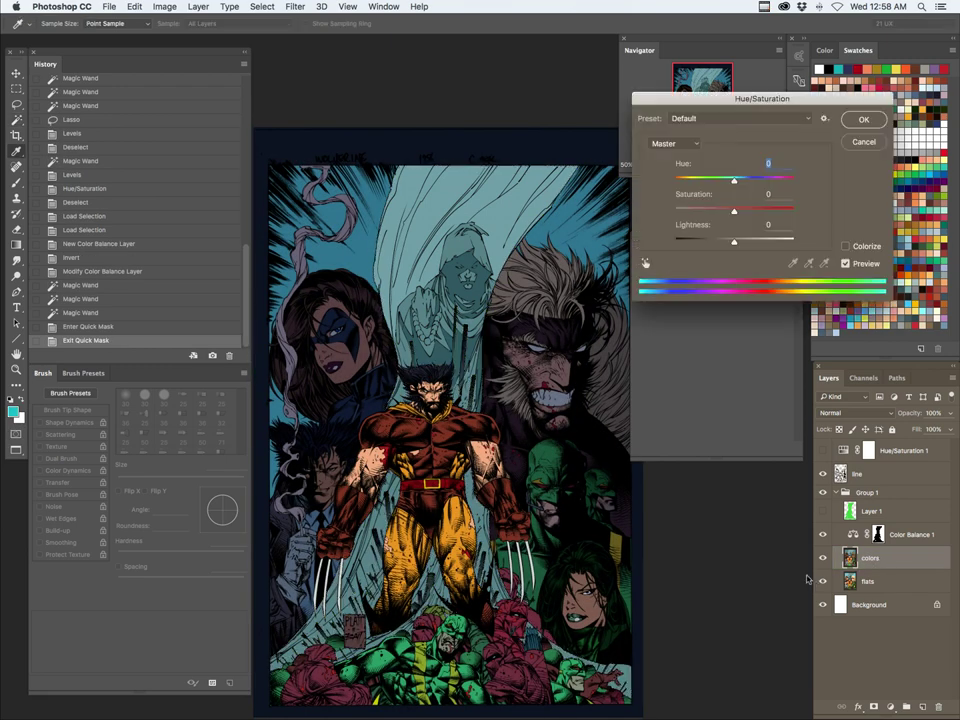
left_click_drag(734, 211, 744, 244)
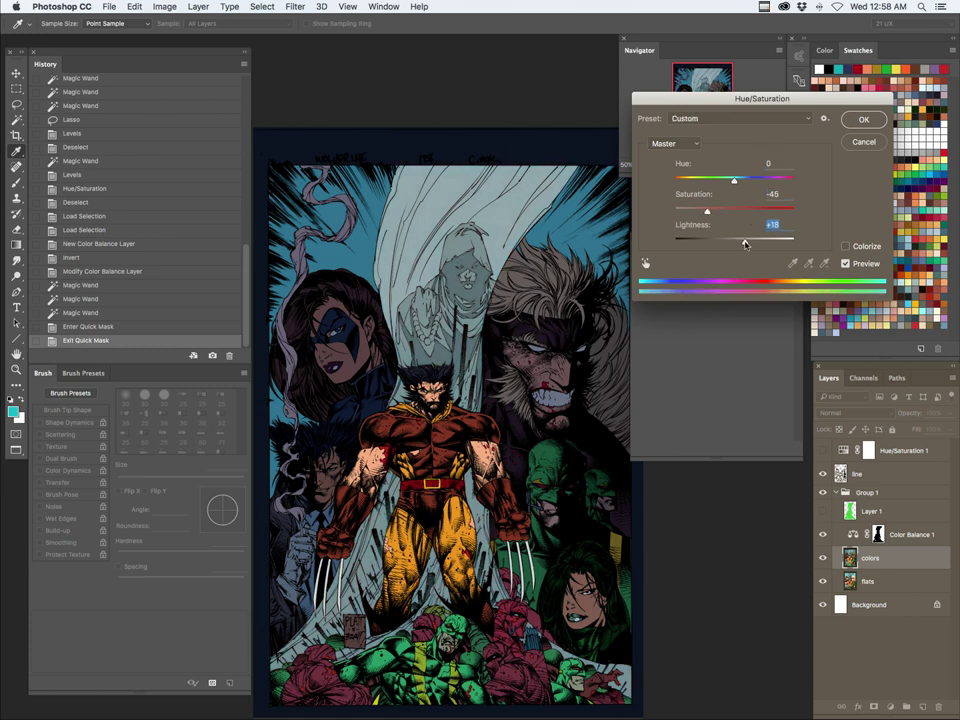
left_click_drag(707, 209, 724, 211)
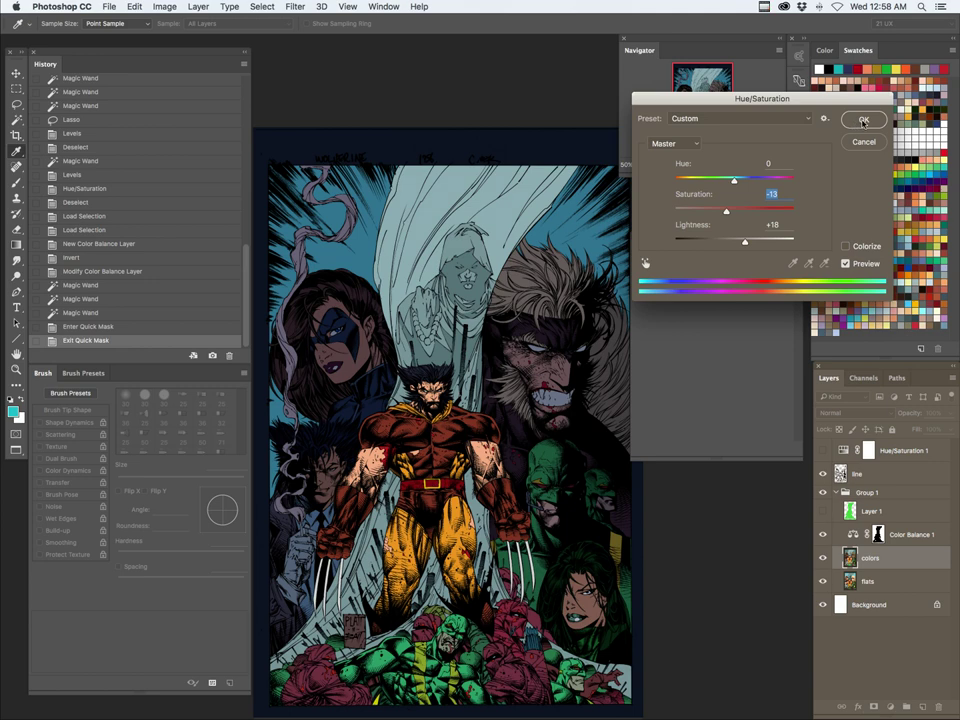
left_click(863, 121)
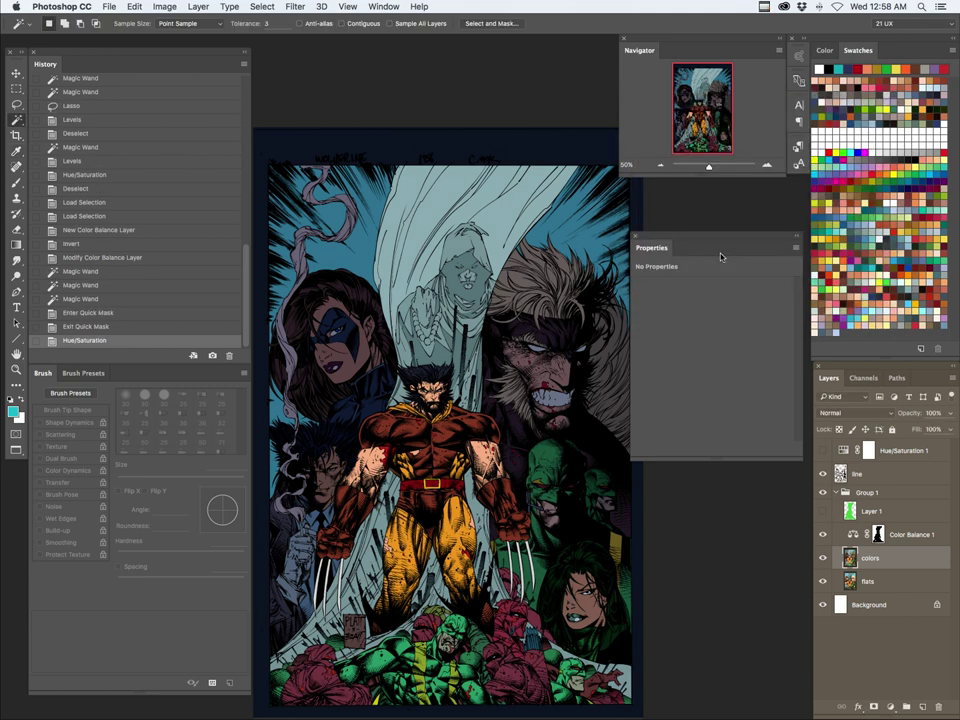
Step: Try a colorized Hue/Saturation adjustment layer on the cloaked figure with hue 60, saturation 17 and lightness +15, and delete it
left_click(889, 707)
left_click(898, 572)
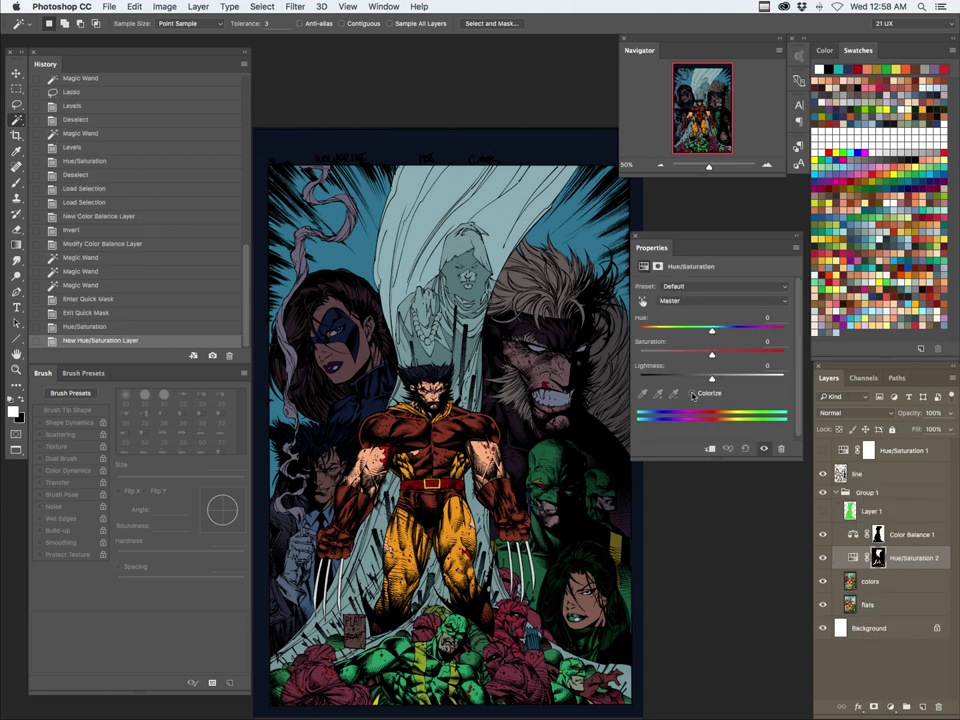
left_click(692, 395)
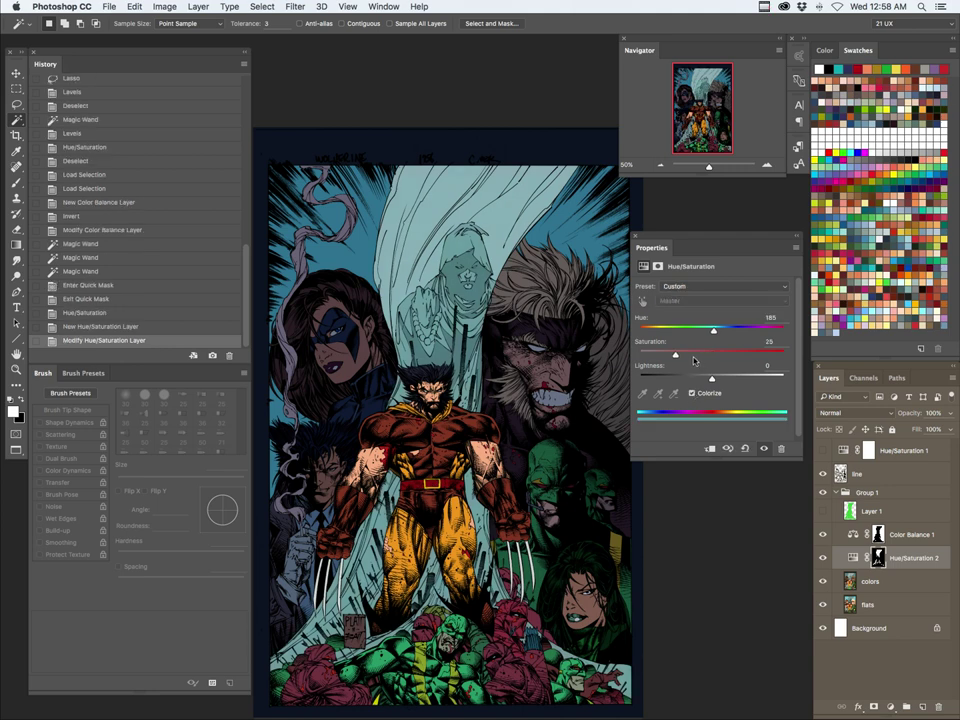
left_click_drag(713, 330, 664, 354)
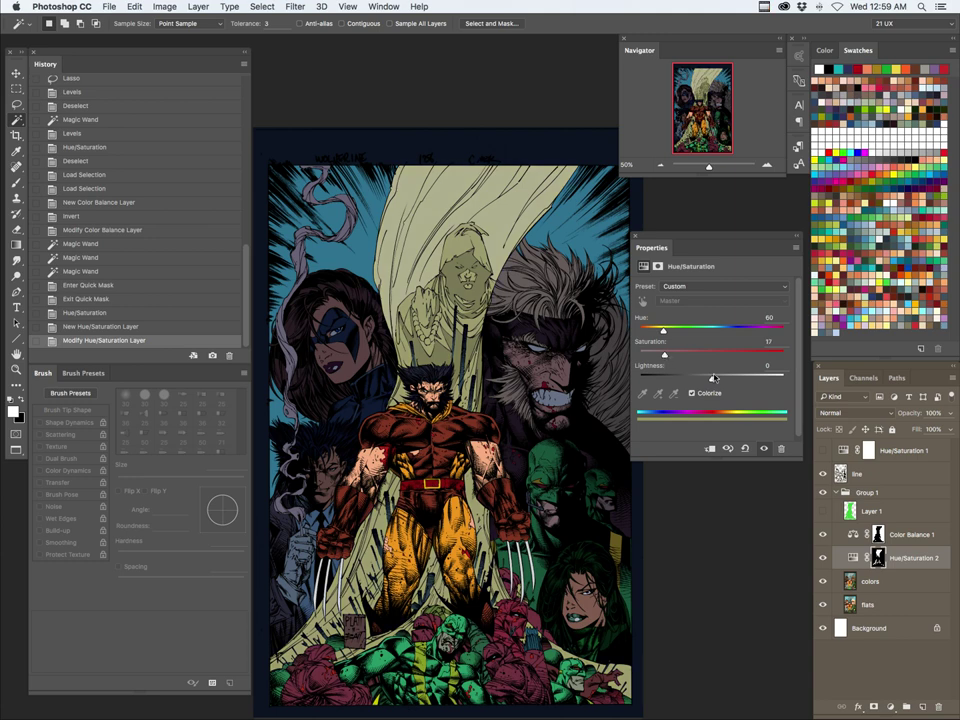
left_click_drag(714, 380, 723, 381)
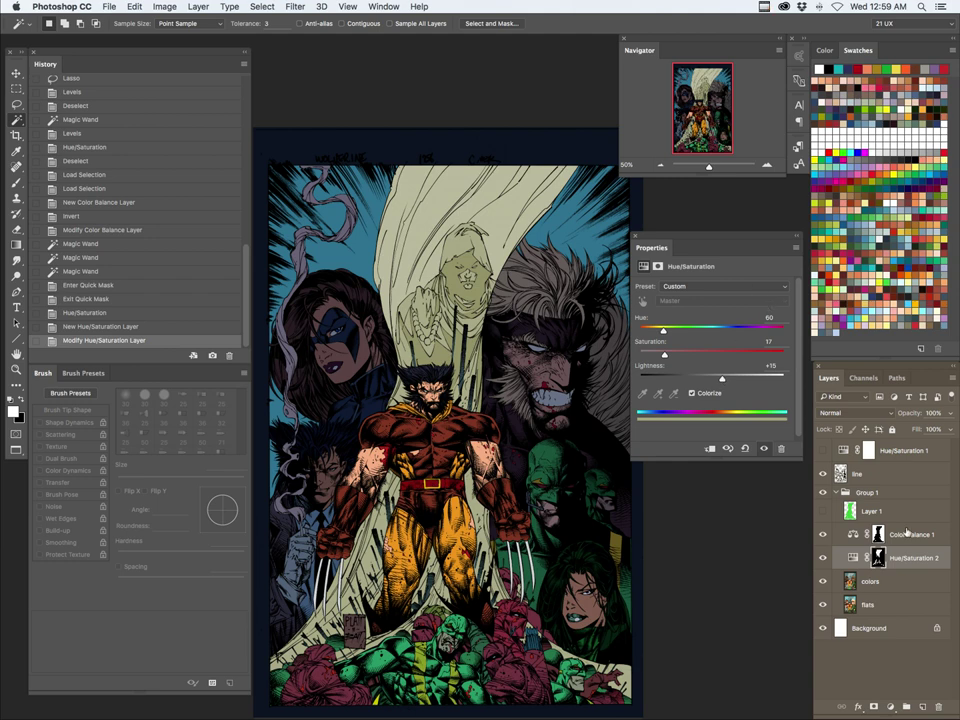
key("BackSpace")
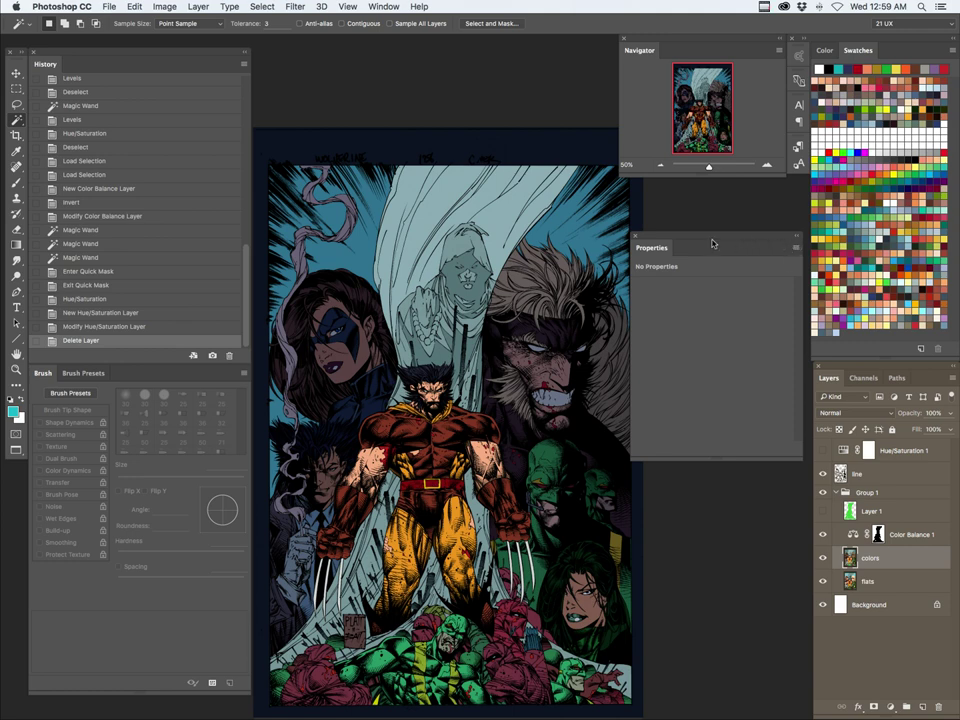
Step: Toggle the Hue/Saturation 1 layer on and off to compare the cover's values in grayscale with the colored version
left_click_drag(720, 242, 720, 201)
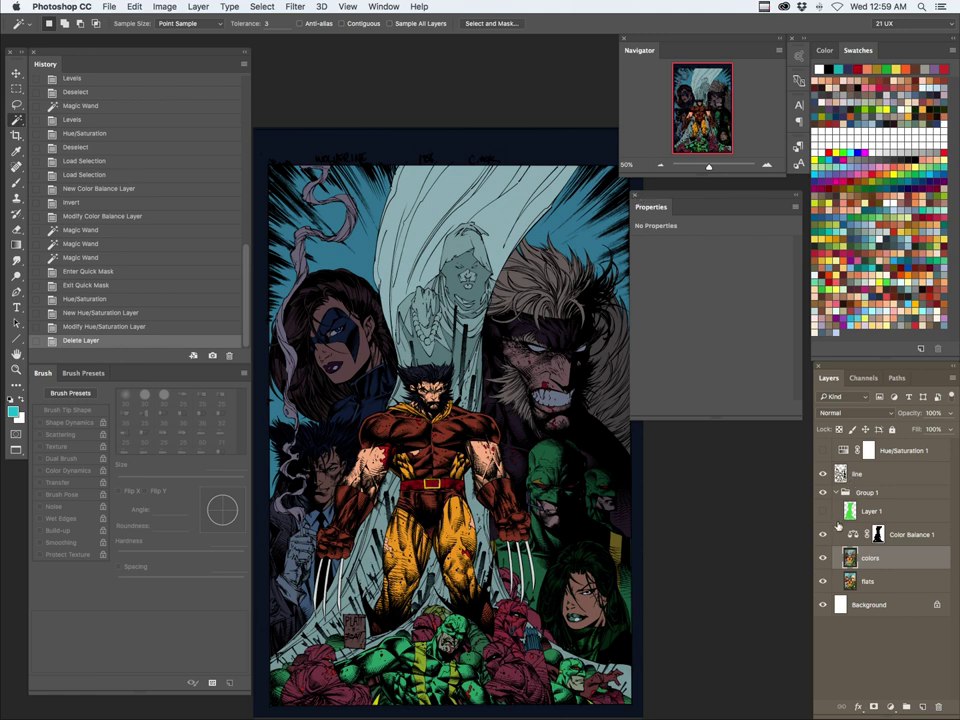
left_click(822, 451)
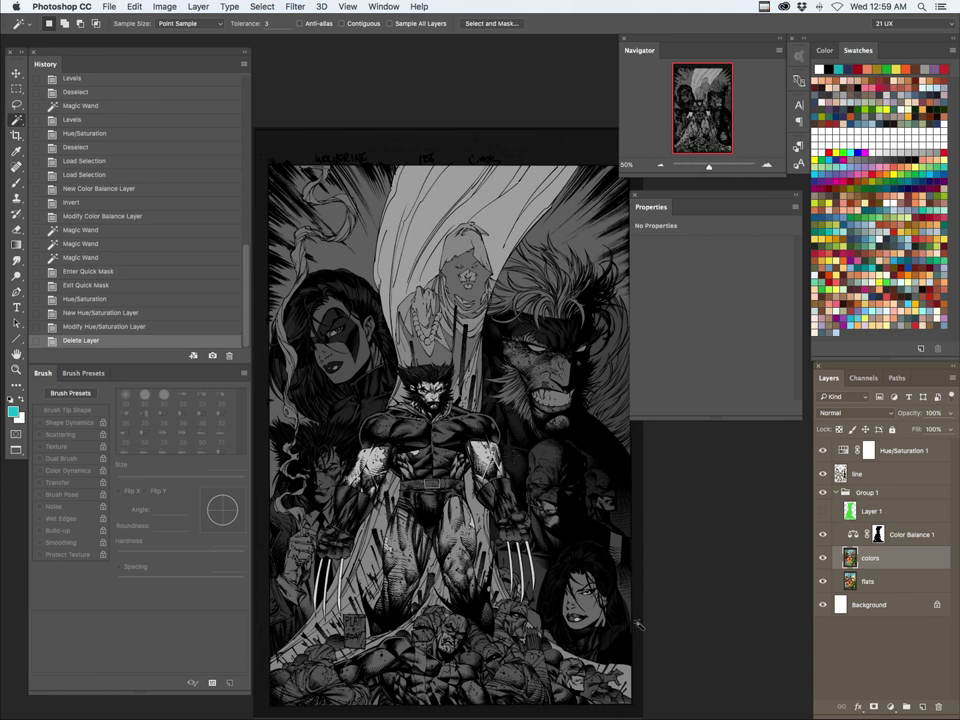
left_click(823, 451)
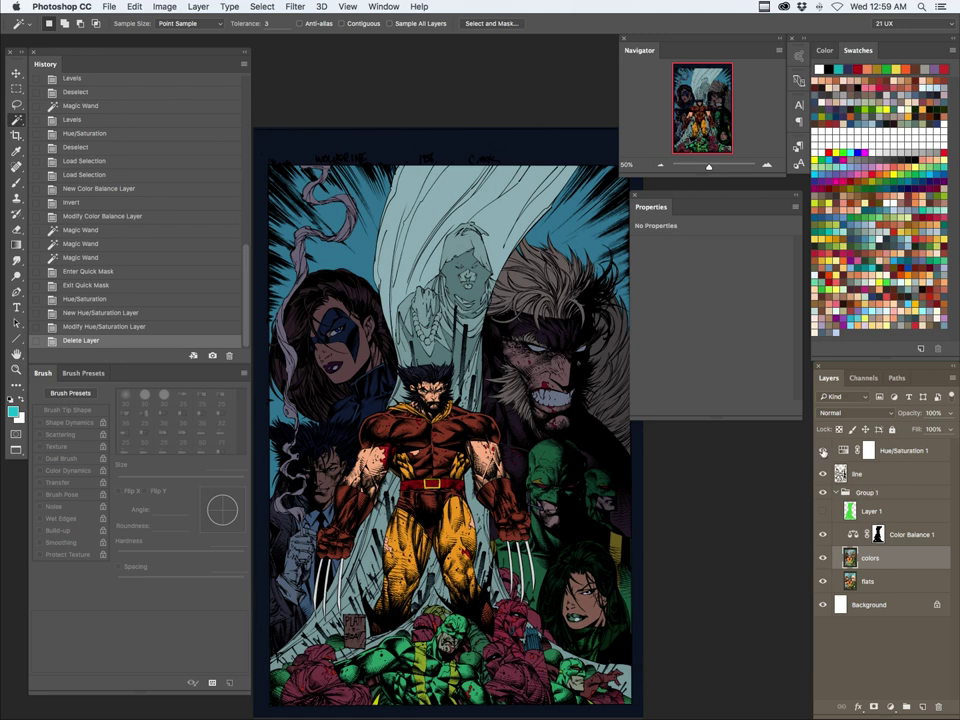
left_click(823, 451)
left_click(823, 451)
left_click(824, 451)
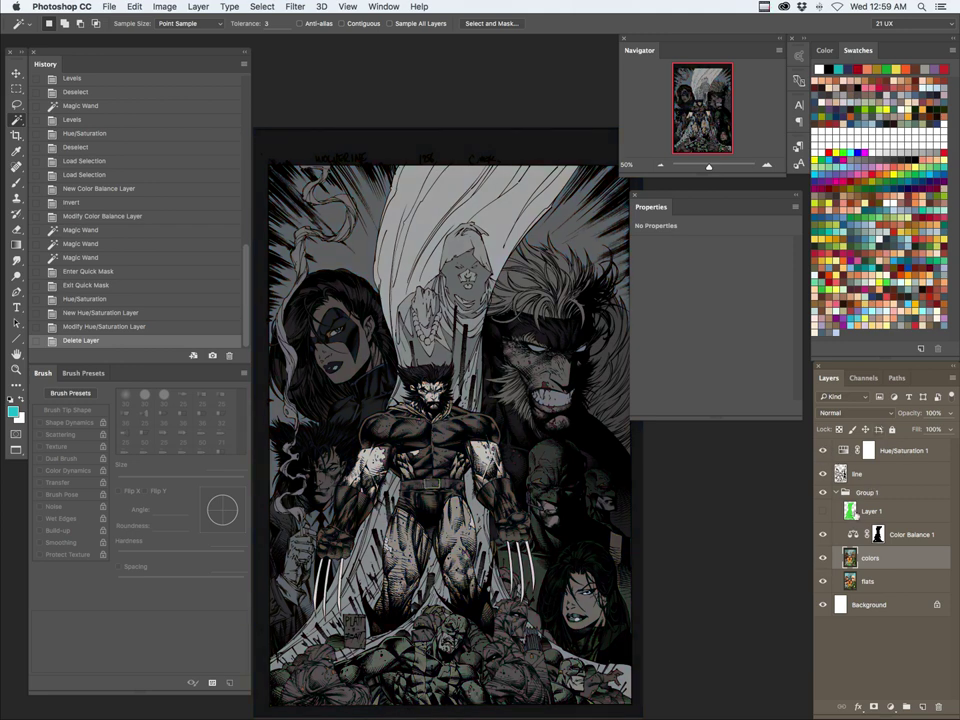
left_click(823, 451)
Step: Reduce the view to 25% and hide all panels to examine the cover as a whole
key("super+minus")
key("super+minus")
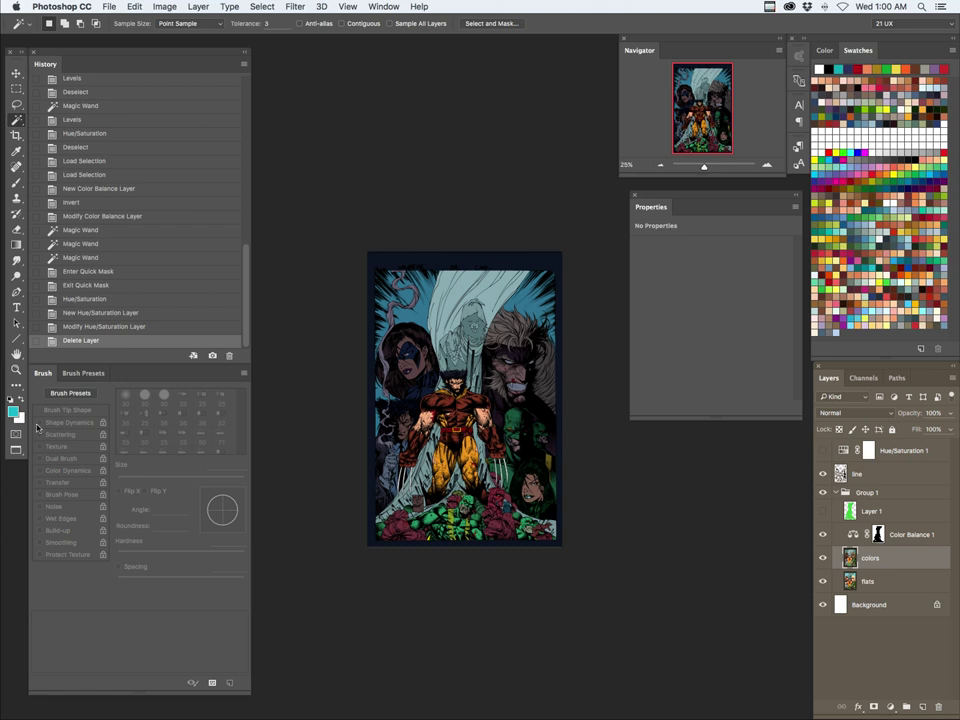
key("Tab")
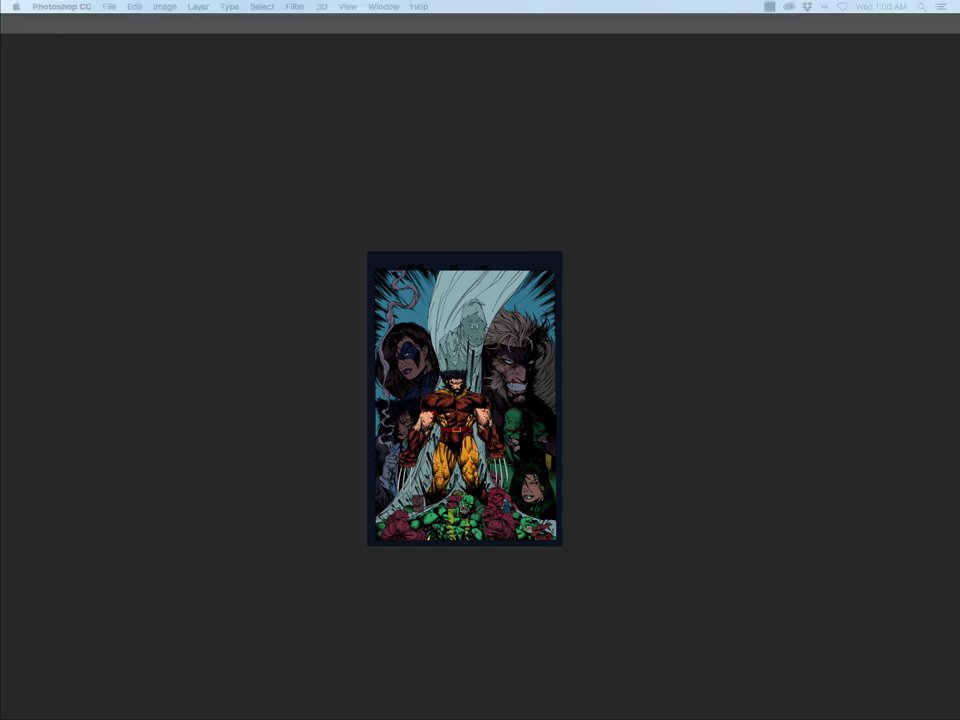